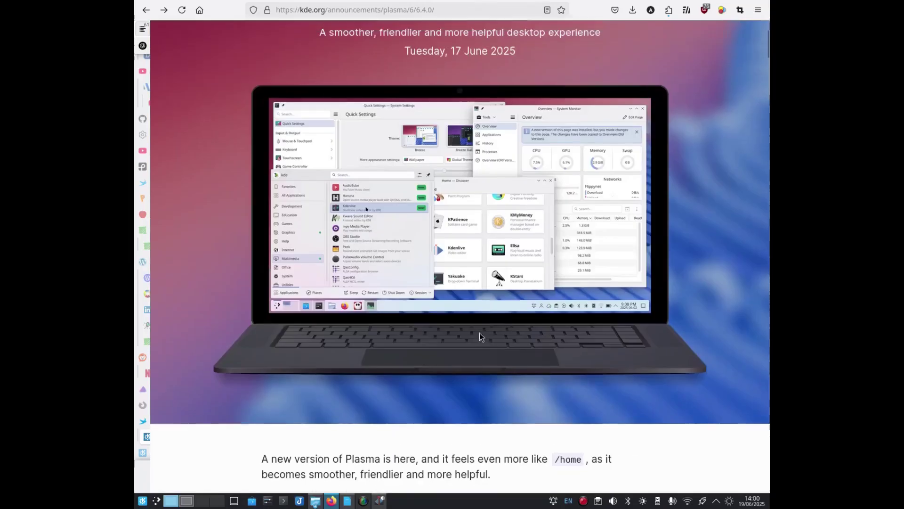
# - Switch to the third virtual desktop and bring up the Kdenlive window from the overview of all open windows
pyautogui.click(206, 502)
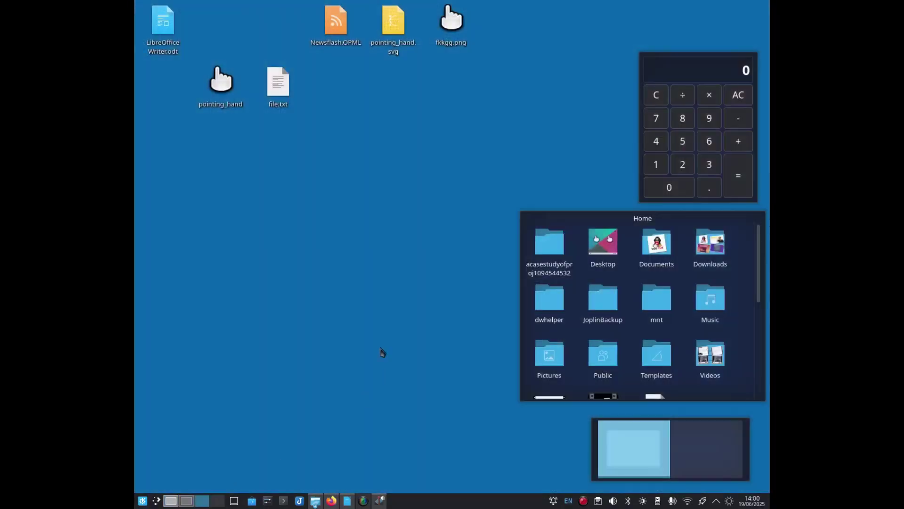
pyautogui.hotkey('ctrl', 'F10')
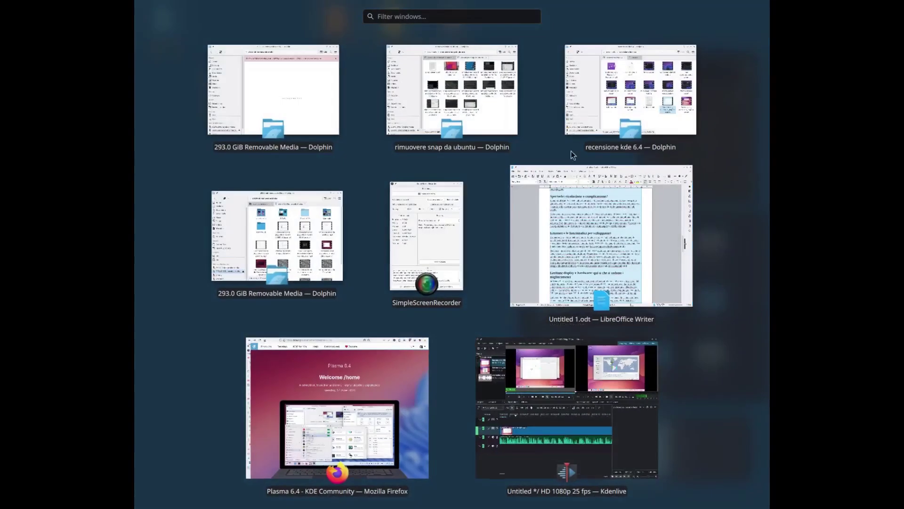
pyautogui.click(566, 391)
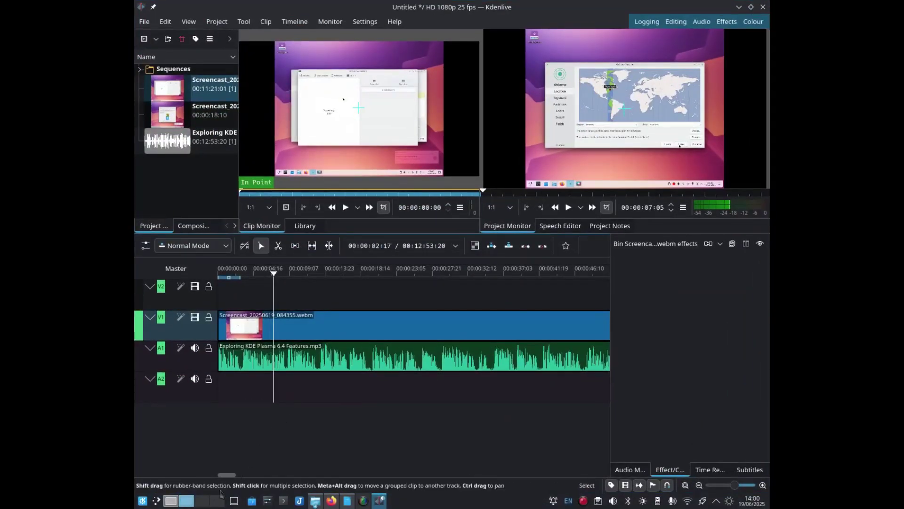
pyautogui.click(203, 502)
pyautogui.press('super')
pyautogui.press('Right')
pyautogui.press('Return')
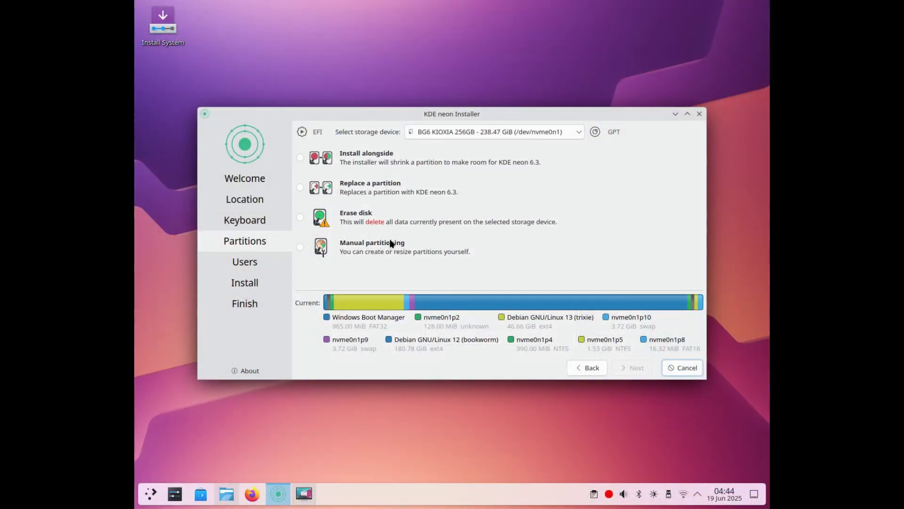
# - Choose a storage device on the Partitions page of the KDE neon installer
pyautogui.click(487, 133)
pyautogui.click(502, 193)
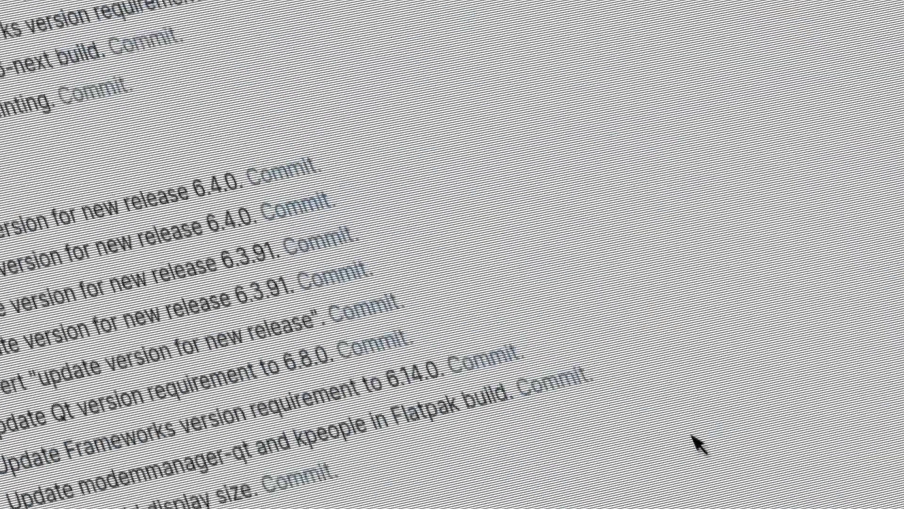
# - Look through the Plasma 6.4 changelog's commits and bug fixes
pyautogui.scroll(-15, 700, 445)
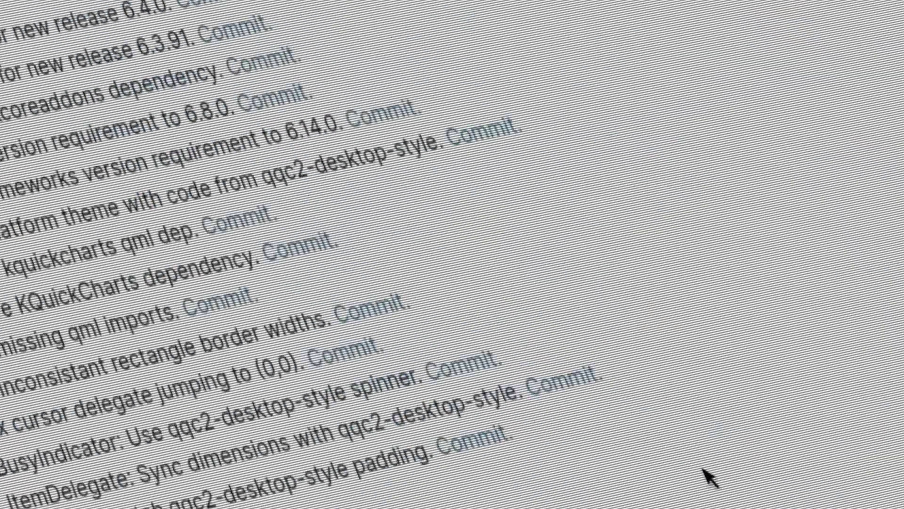
pyautogui.scroll(-15, 709, 471)
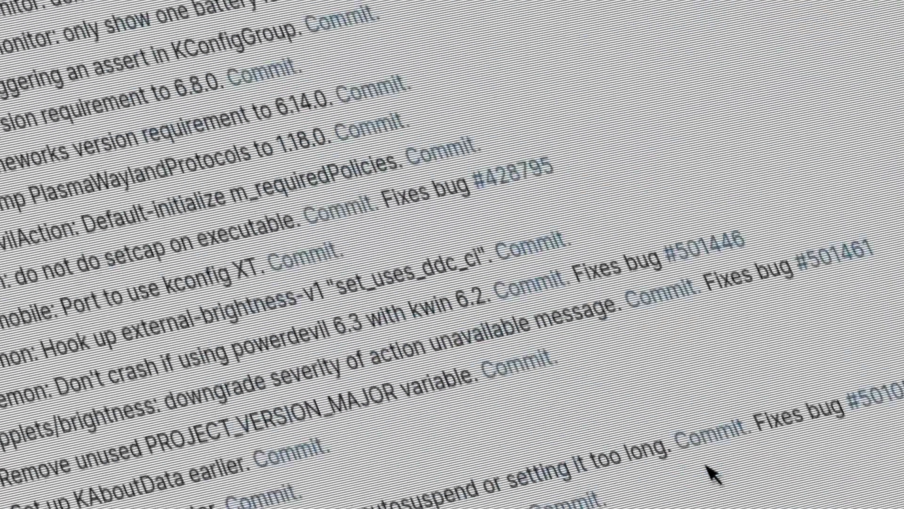
pyautogui.scroll(-15, 540, 180)
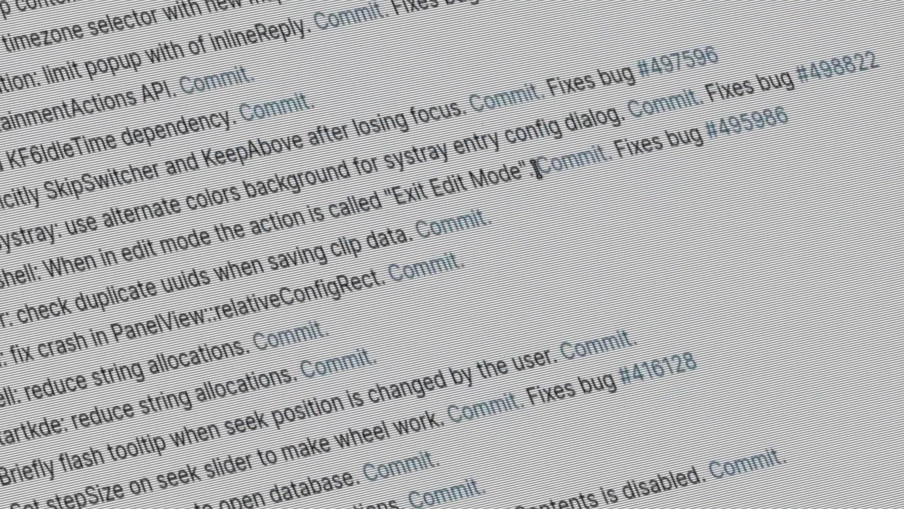
pyautogui.scroll(-15, 541, 181)
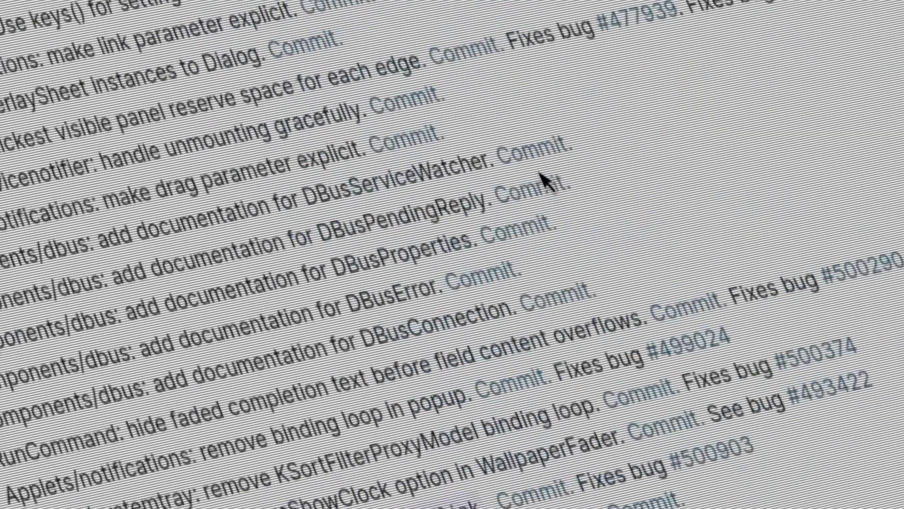
pyautogui.scroll(-15, 365, 7)
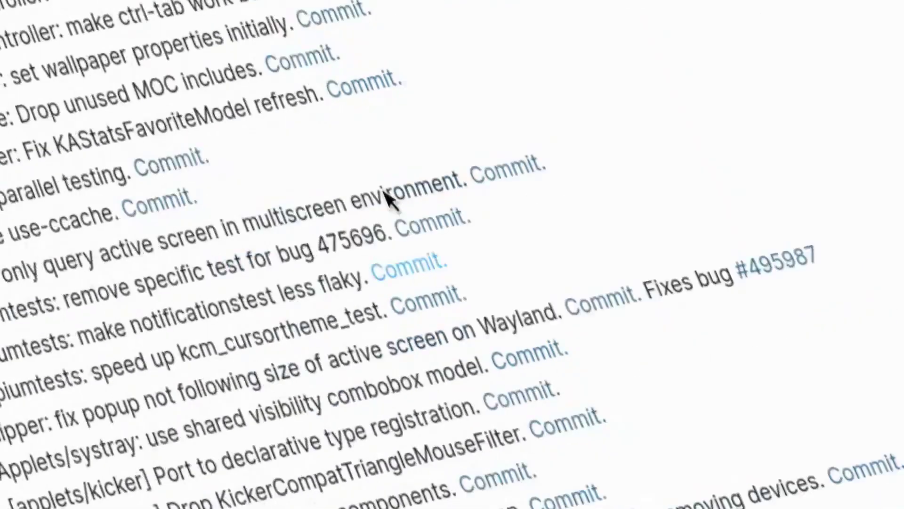
pyautogui.scroll(-15, 172, 6)
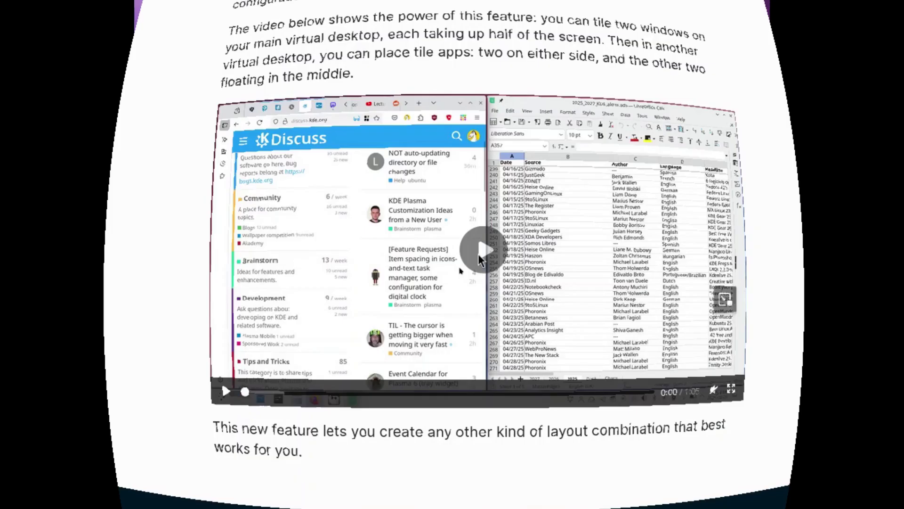
# - Play the tiling demonstration video in the Plasma 6.4 announcement and show it full screen
pyautogui.click(479, 253)
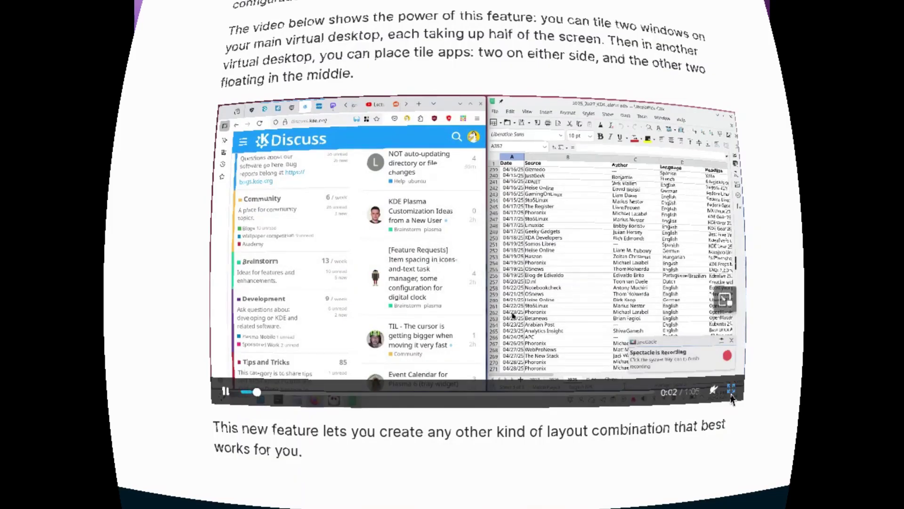
pyautogui.doubleClick(429, 255)
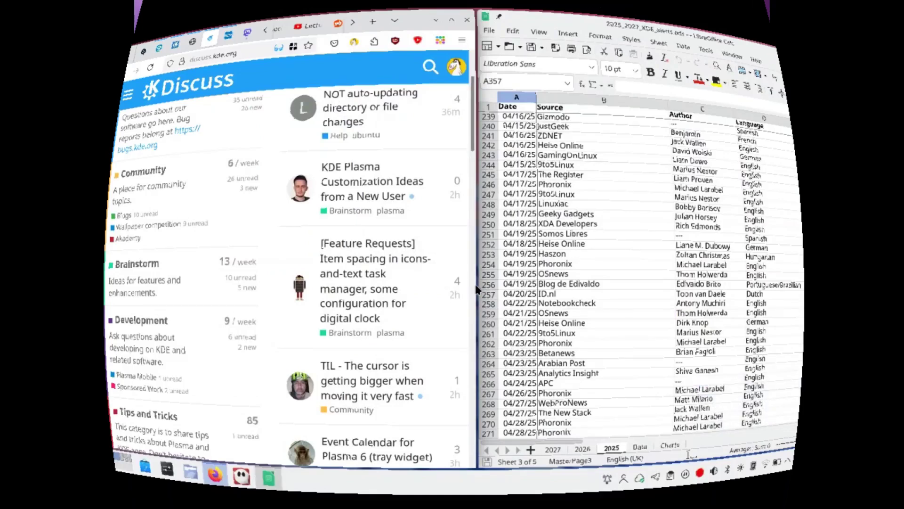
# - Narrow the browser tile so the spreadsheet tile gets wider, and check the split in the tile editor
pyautogui.moveTo(477, 287); pyautogui.dragTo(391, 289)
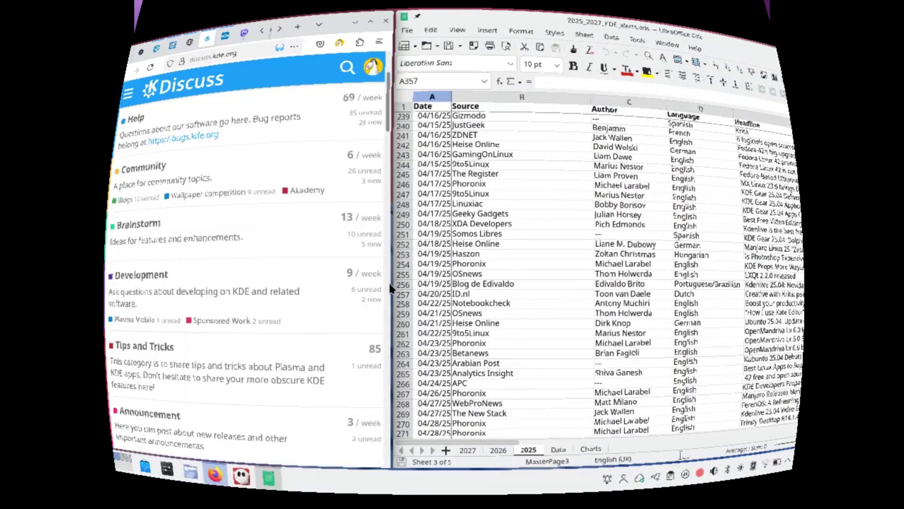
pyautogui.press('super+t')
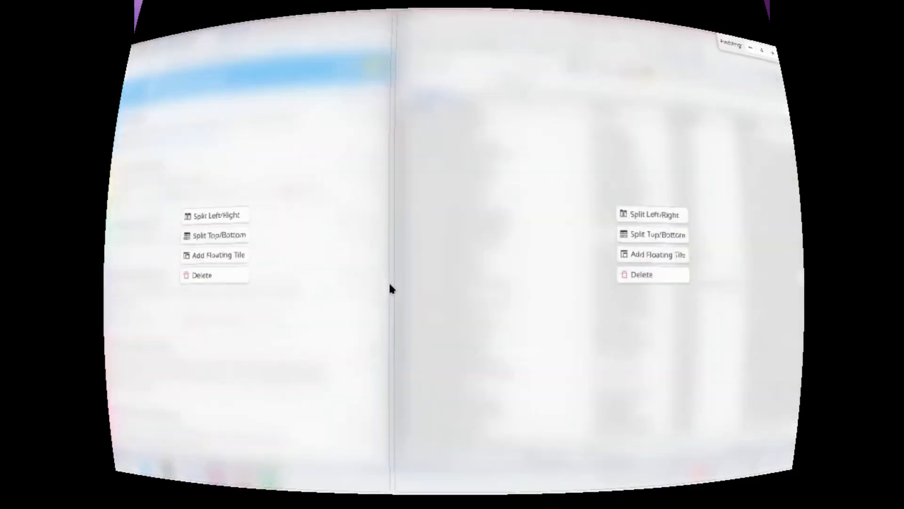
pyautogui.press('Escape')
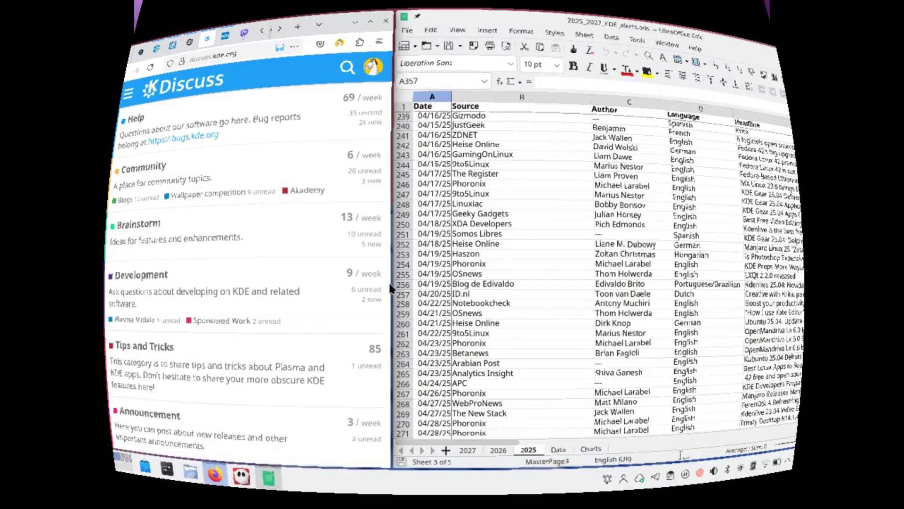
# - Switch to Desktop 2 through the desktop overview
pyautogui.press('super+w')
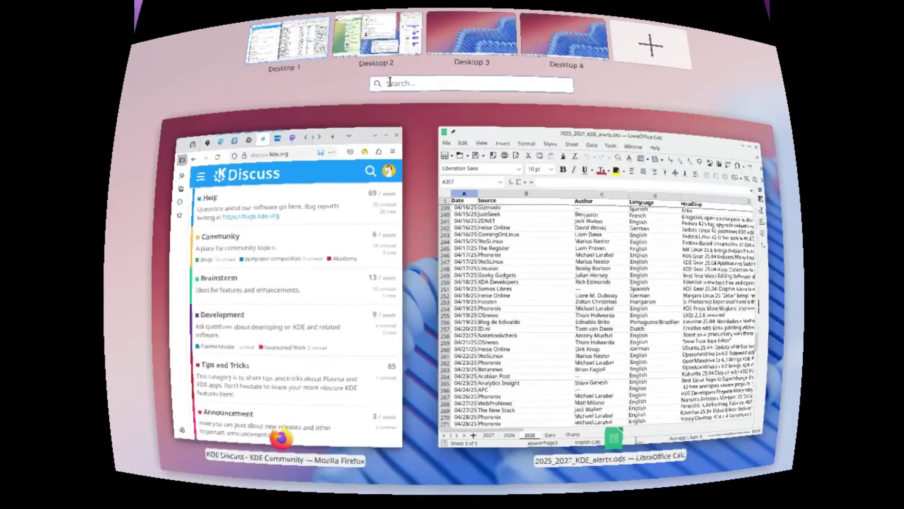
pyautogui.click(380, 34)
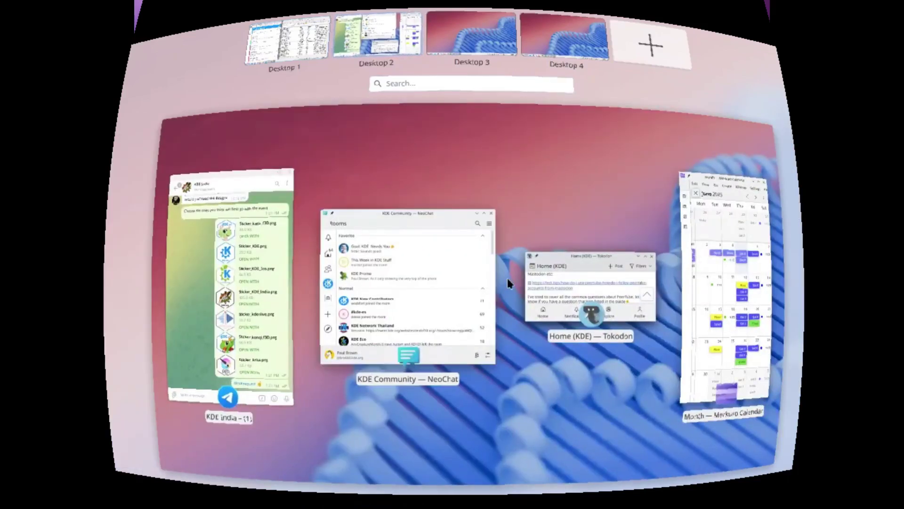
pyautogui.click(507, 278)
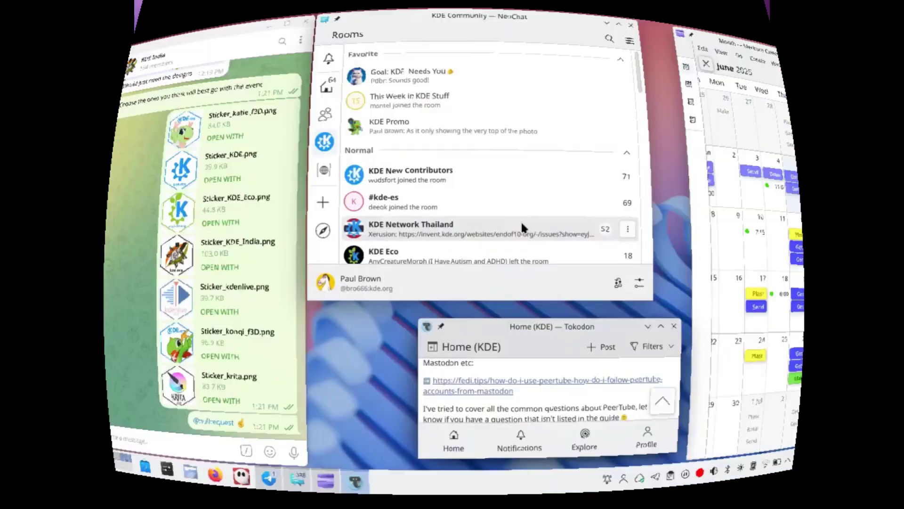
# - Browse the Home timeline in the floating Tokodon window below NeoChat
pyautogui.click(513, 419)
pyautogui.click(453, 348)
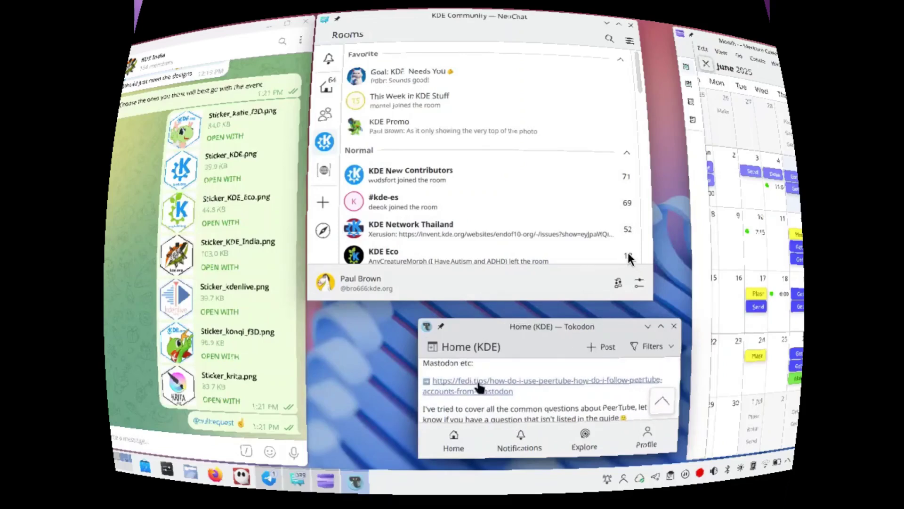
pyautogui.scroll(3, 498, 408)
pyautogui.scroll(-5, 499, 411)
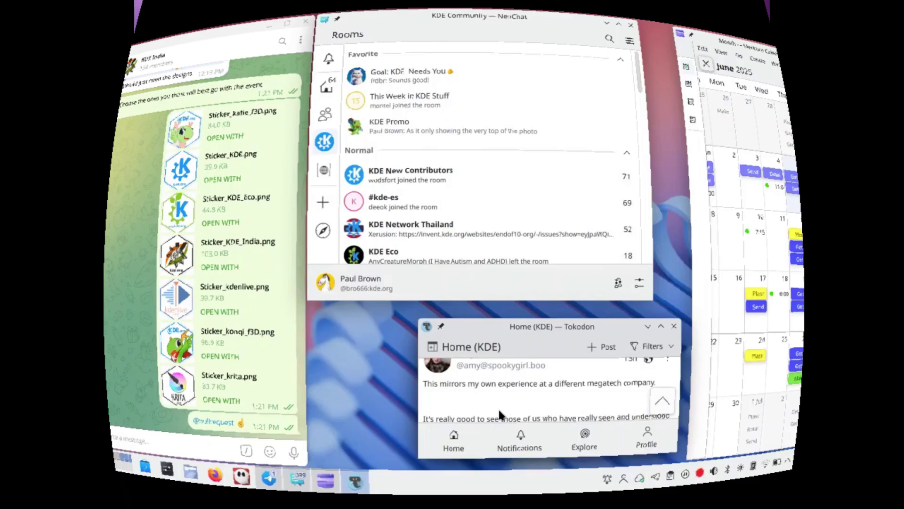
# - In the tile editor, shift the lower floating tile to the chat column's edge and widen the upper one up to the calendar column
pyautogui.press('super+t')
pyautogui.moveTo(466, 361); pyautogui.dragTo(337, 360)
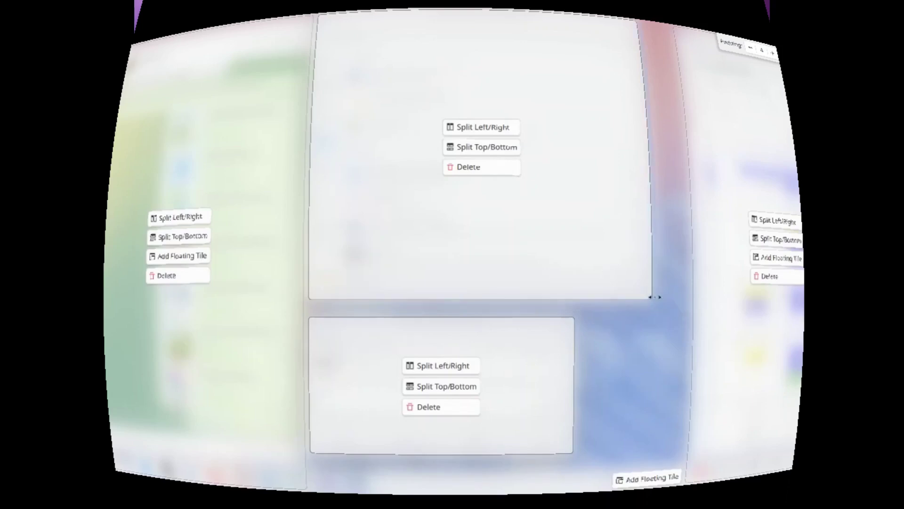
pyautogui.moveTo(655, 297); pyautogui.dragTo(697, 314)
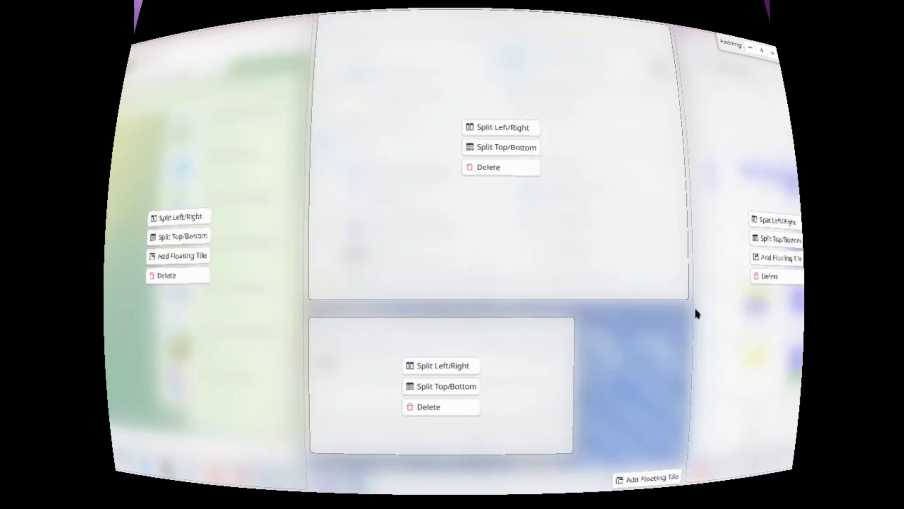
pyautogui.press('Escape')
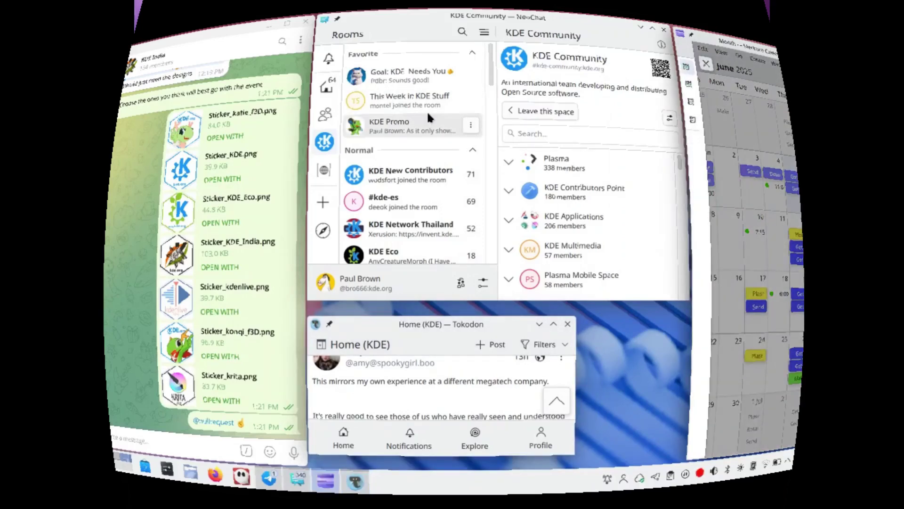
# - Read the Accessibility section of the Plasma 6.4 announcement and end the Spectacle screen recording
pyautogui.scroll(-3, 427, 110)
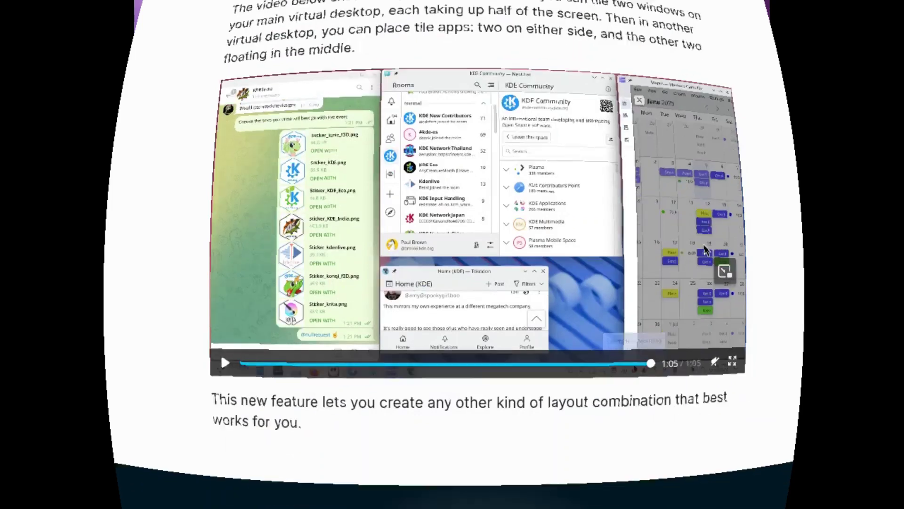
pyautogui.scroll(-4, 705, 250)
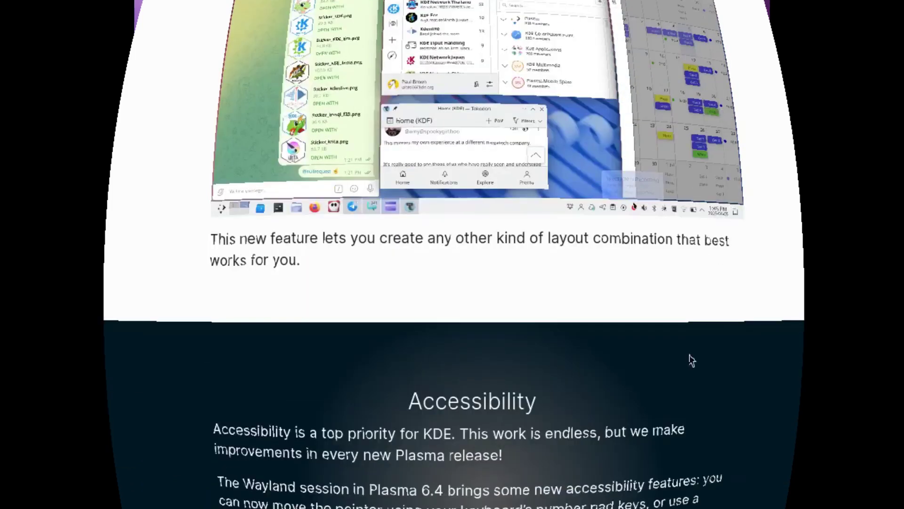
pyautogui.scroll(-5, 666, 457)
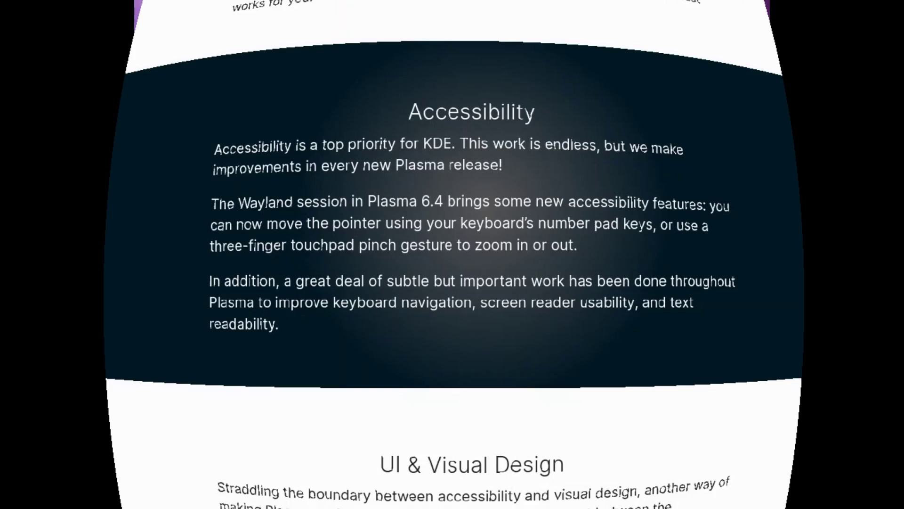
pyautogui.rightClick(693, 506)
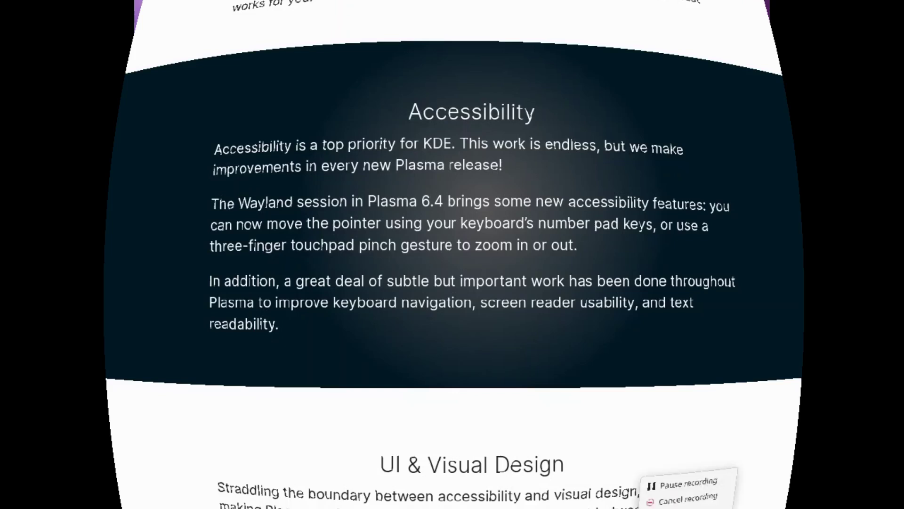
pyautogui.click(698, 501)
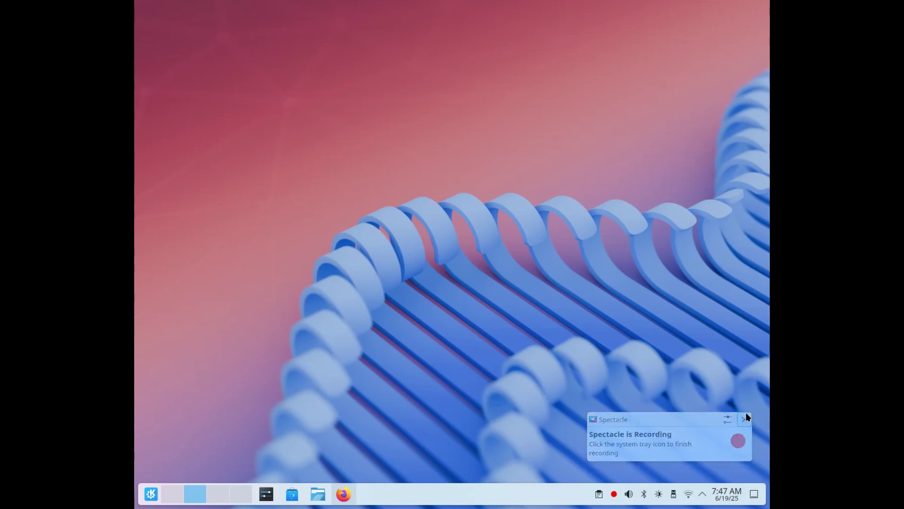
# - Dismiss the Spectacle recording notification, open System Settings and move its window slightly higher on the desktop
pyautogui.click(746, 417)
pyautogui.click(267, 494)
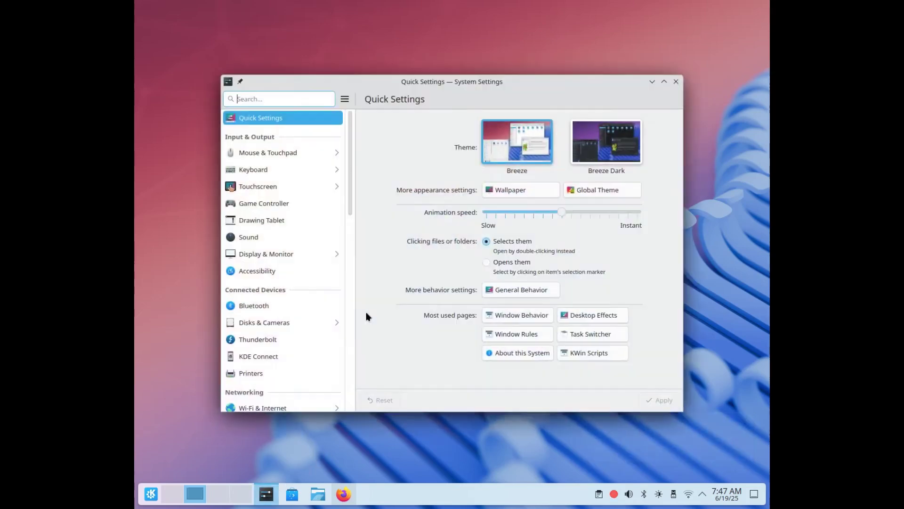
pyautogui.moveTo(440, 81); pyautogui.dragTo(446, 69)
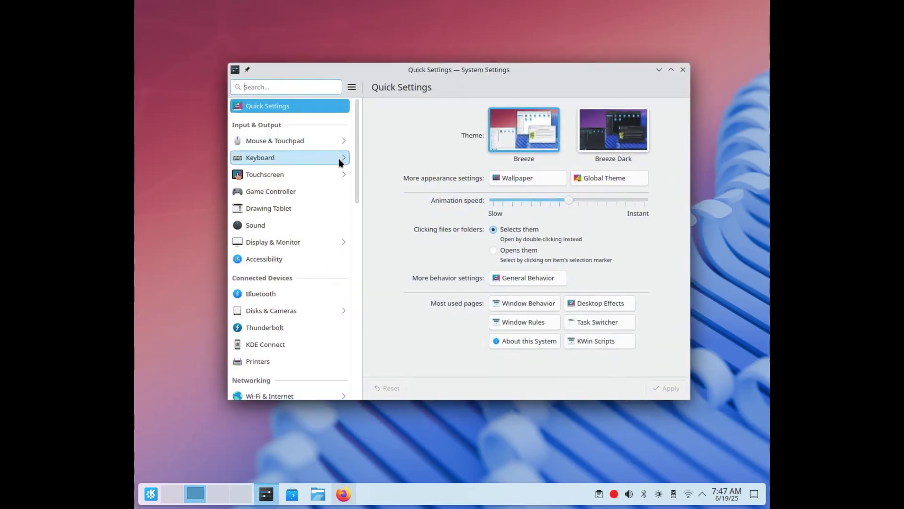
# - View the Global Theme options under Colors & Themes and return to the main settings categories
pyautogui.moveTo(353, 151); pyautogui.dragTo(356, 231)
pyautogui.click(305, 248)
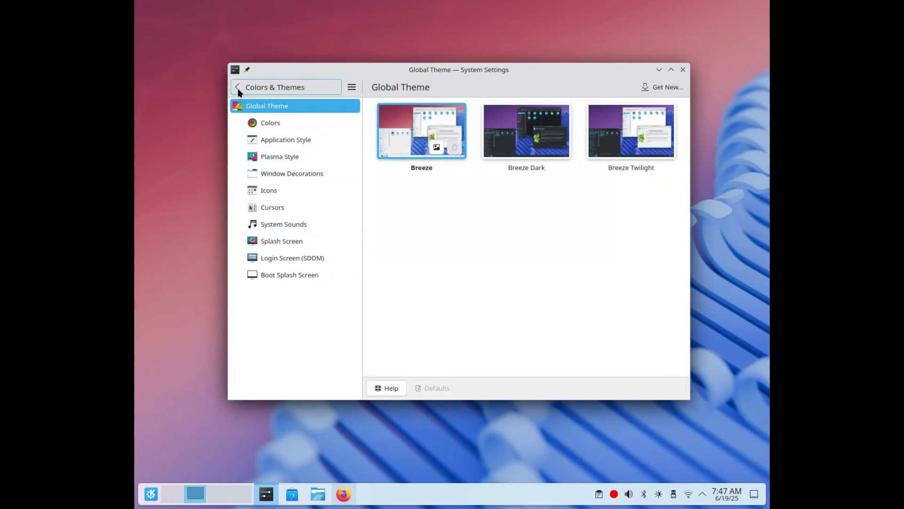
pyautogui.click(238, 90)
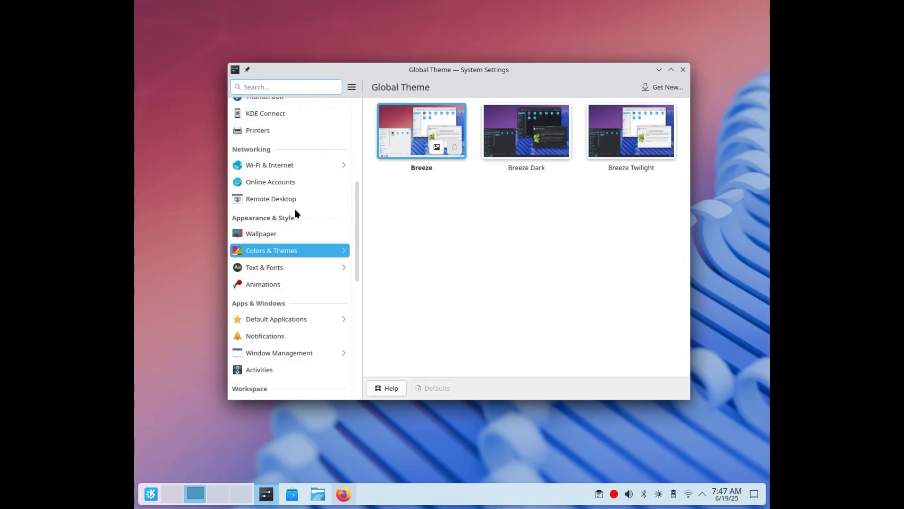
# - Show the General Behavior settings in the Workspace section
pyautogui.moveTo(351, 222); pyautogui.dragTo(351, 261)
pyautogui.click(285, 309)
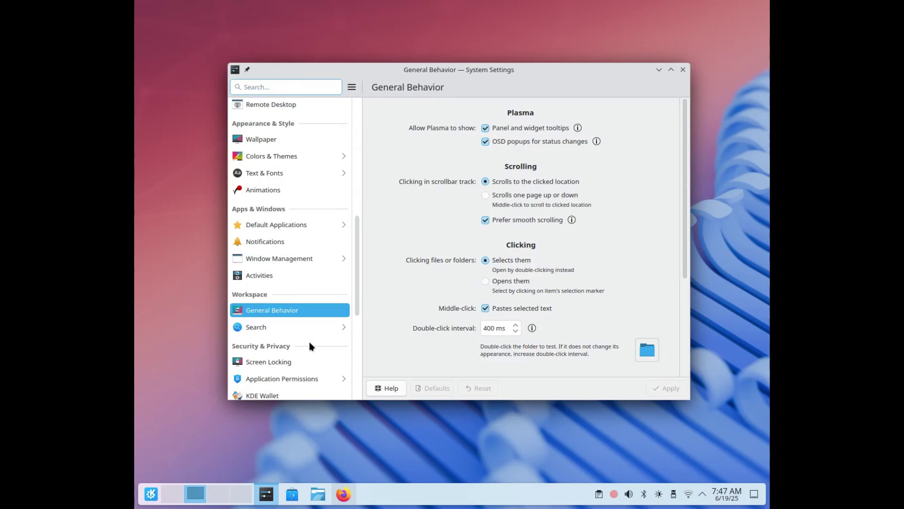
pyautogui.scroll(5, 360, 233)
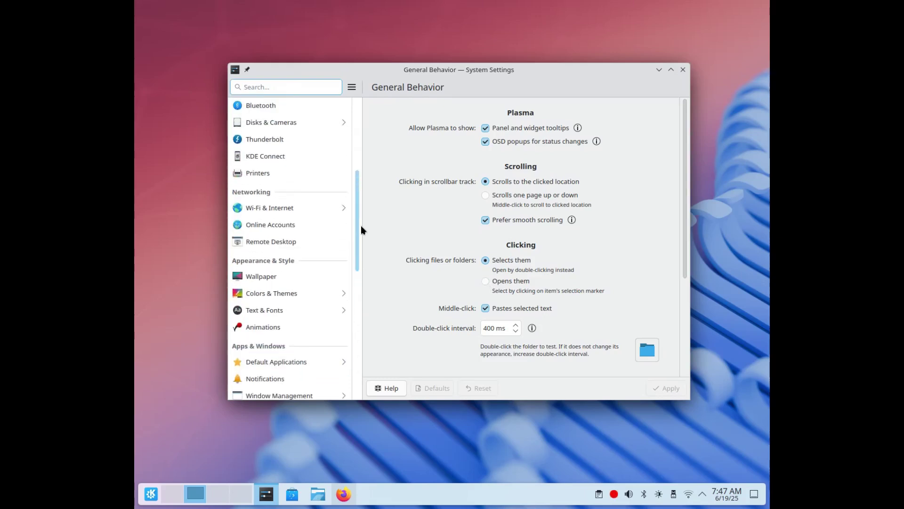
# - Search the settings for "tiling" and clear the search term
pyautogui.scroll(3, 361, 231)
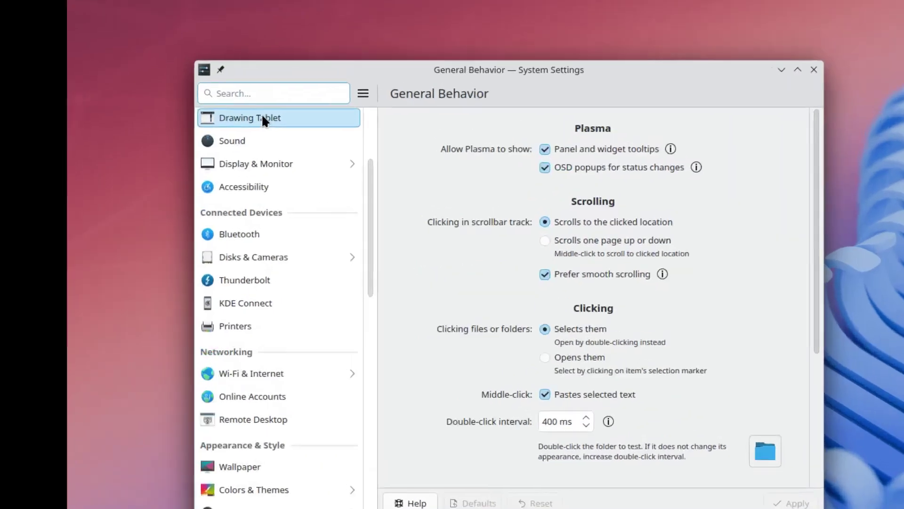
pyautogui.write('tili')
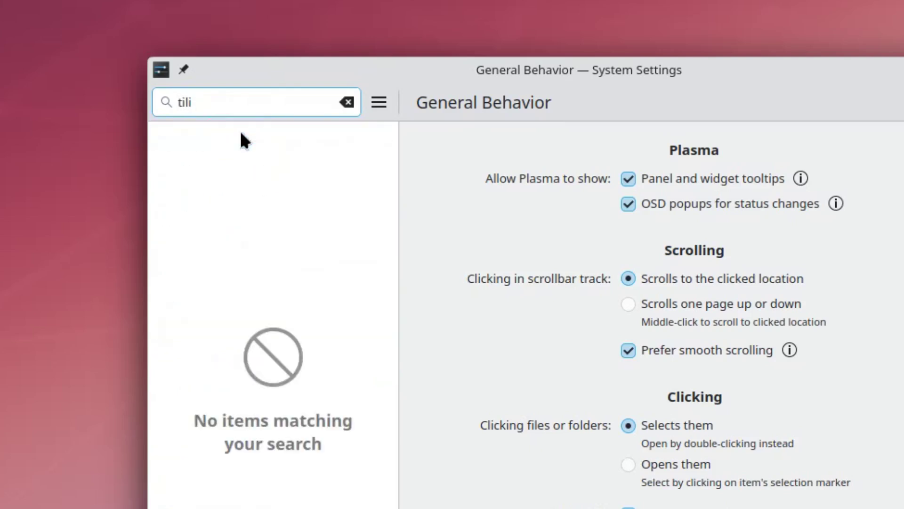
pyautogui.write('ng')
pyautogui.press('BackSpace')
pyautogui.press('BackSpace')
pyautogui.press('BackSpace')
pyautogui.press('BackSpace')
pyautogui.press('BackSpace')
pyautogui.press('BackSpace')
# - Search the settings for "window" and view the Application Style, Window Decorations and Animations pages among the matches
pyautogui.write('win')
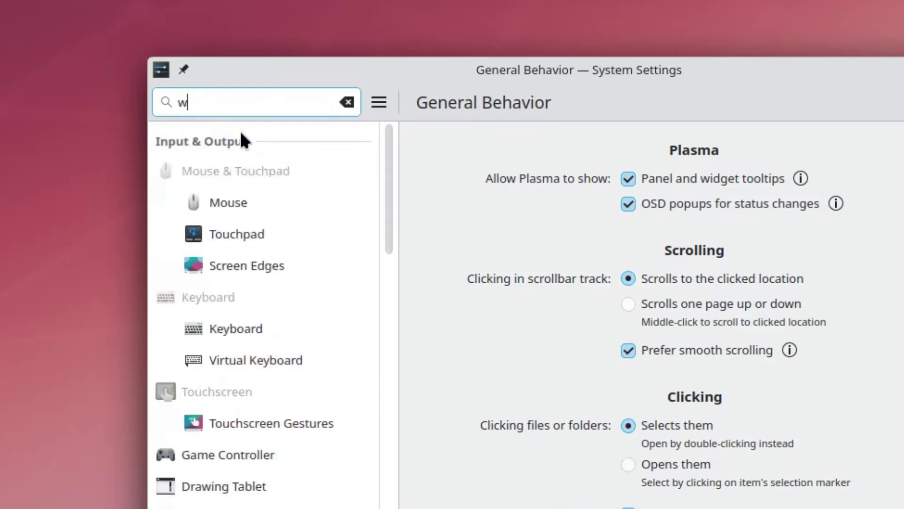
pyautogui.write('dow')
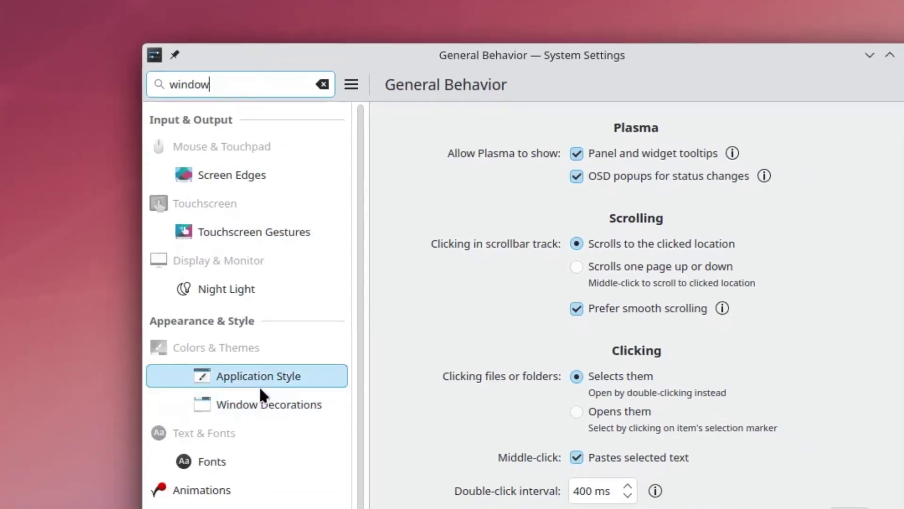
pyautogui.click(259, 379)
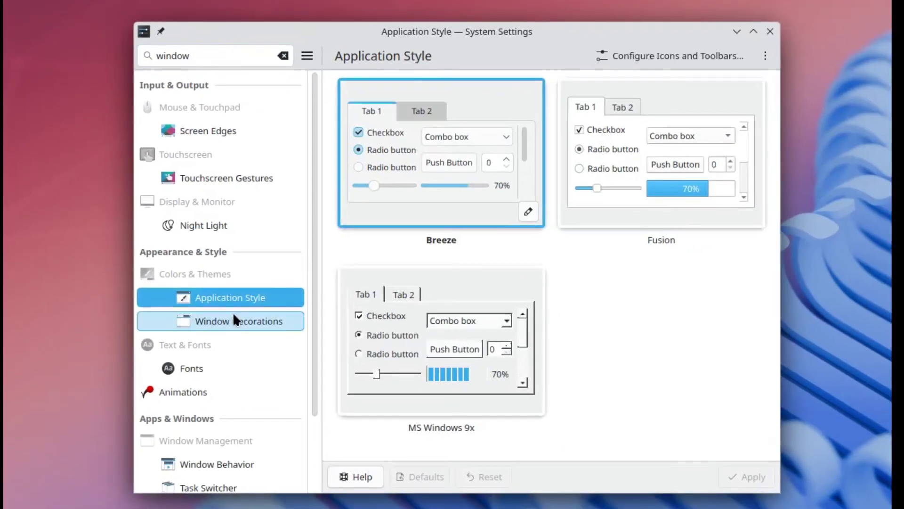
pyautogui.click(261, 404)
pyautogui.moveTo(315, 321); pyautogui.dragTo(315, 397)
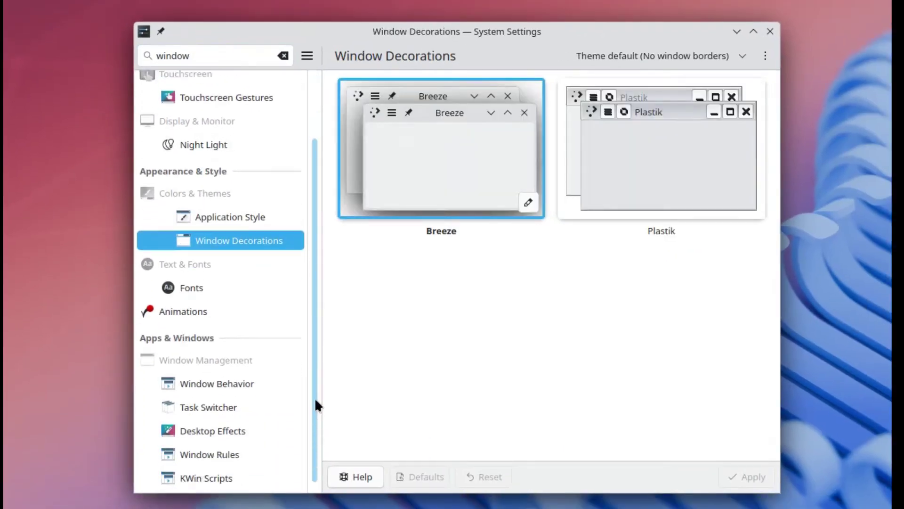
pyautogui.click(210, 302)
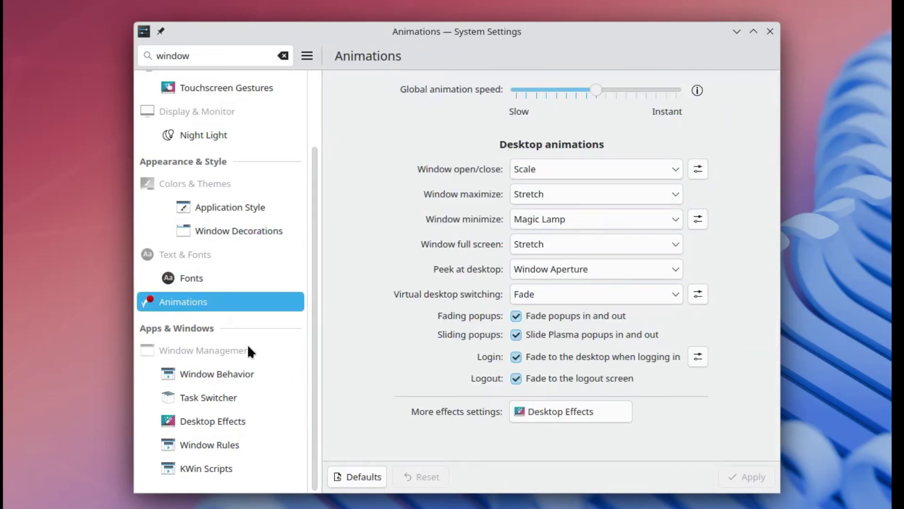
# - Review the Focus, Titlebar Actions and Window Actions settings of Window Behavior, including the modifier key's mouse wheel options
pyautogui.click(238, 373)
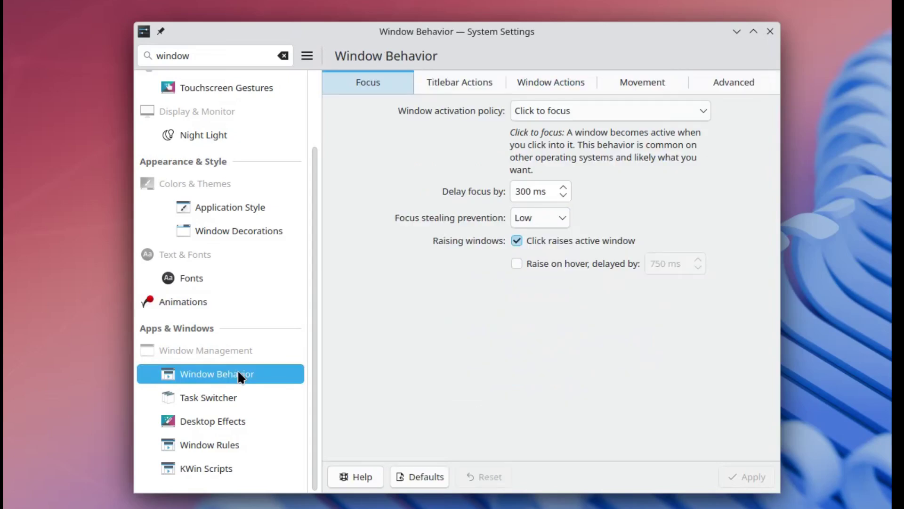
pyautogui.click(449, 83)
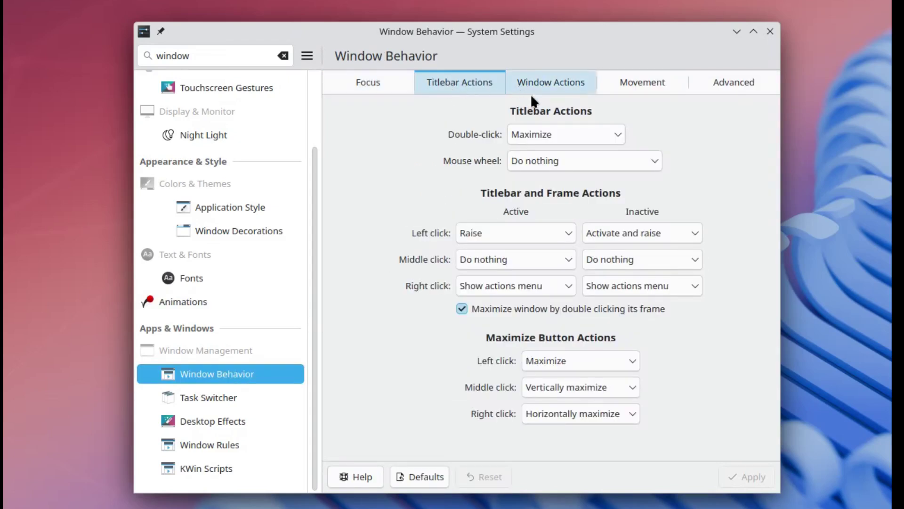
pyautogui.click(561, 81)
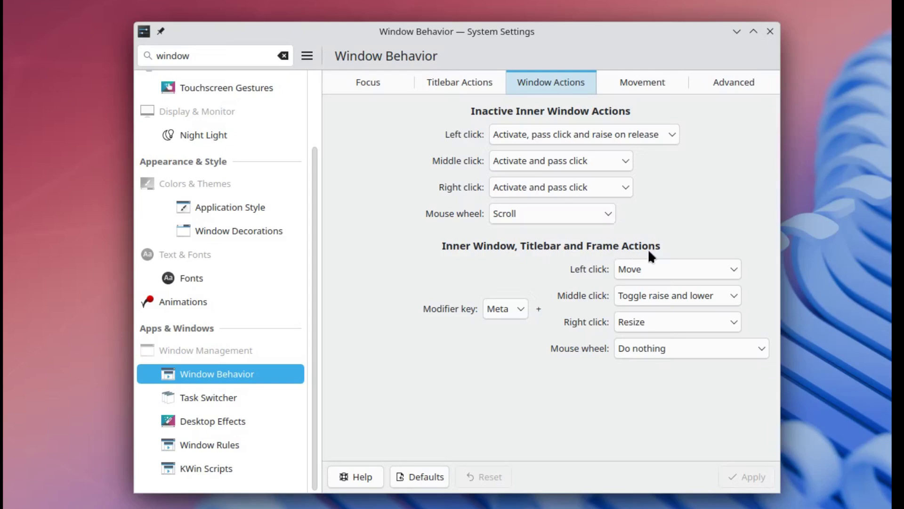
pyautogui.click(698, 353)
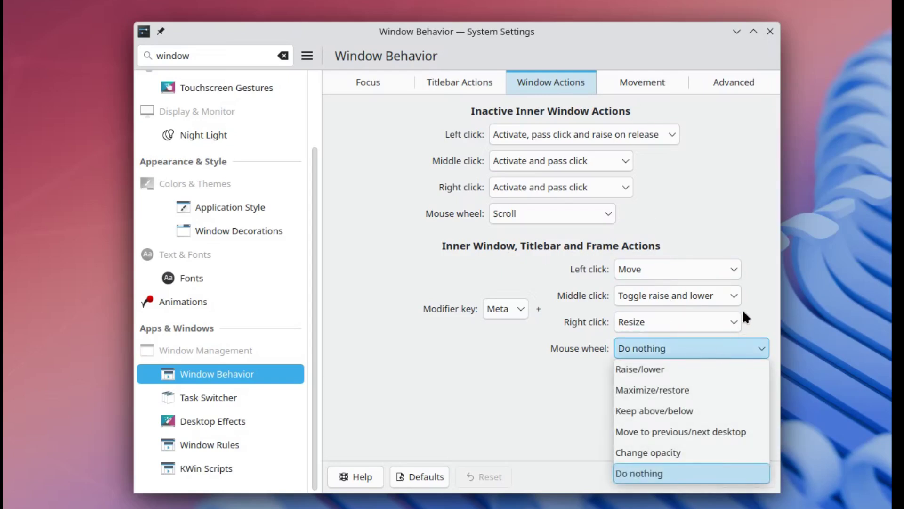
pyautogui.press('Escape')
# - Review the Movement and Advanced settings of Window Behavior, including the choices for Virtual Desktop behavior
pyautogui.click(652, 86)
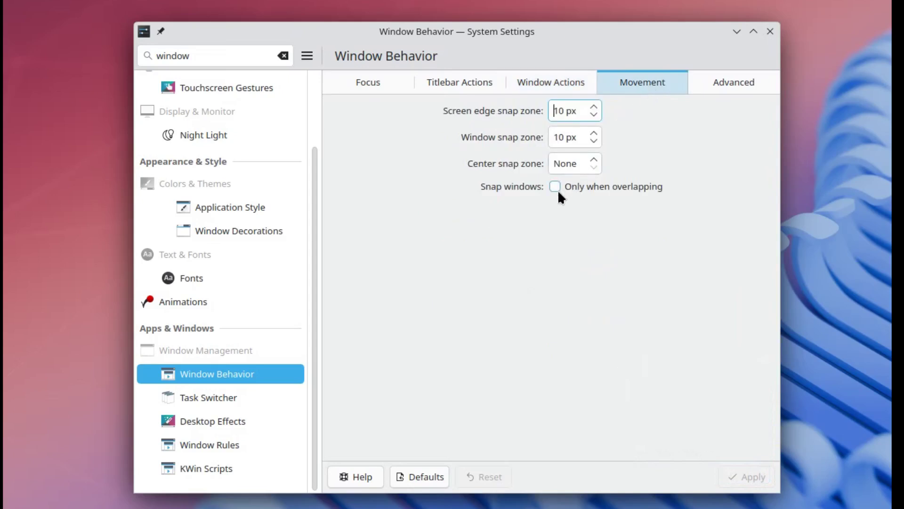
pyautogui.click(706, 89)
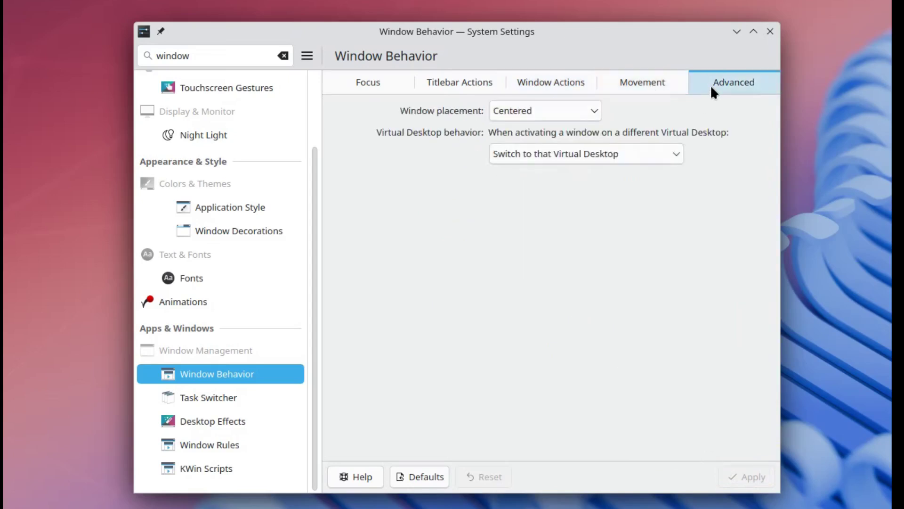
pyautogui.click(646, 156)
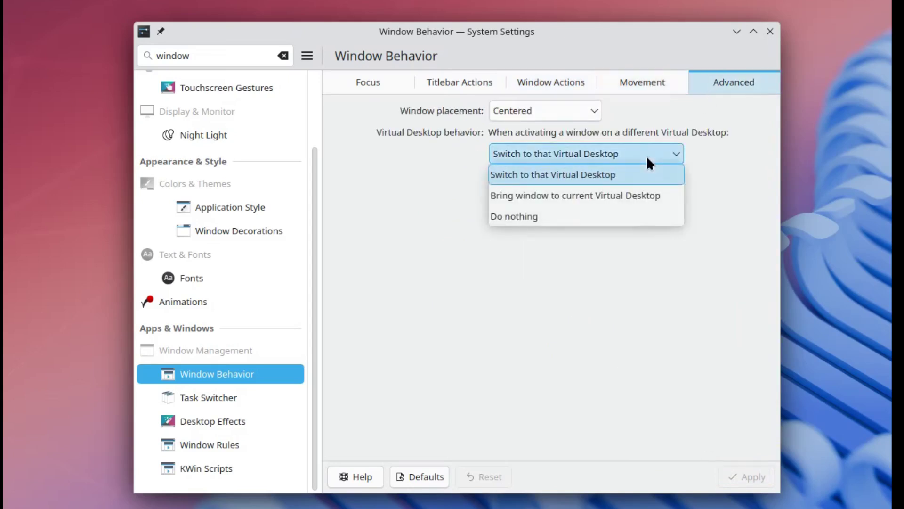
pyautogui.click(724, 162)
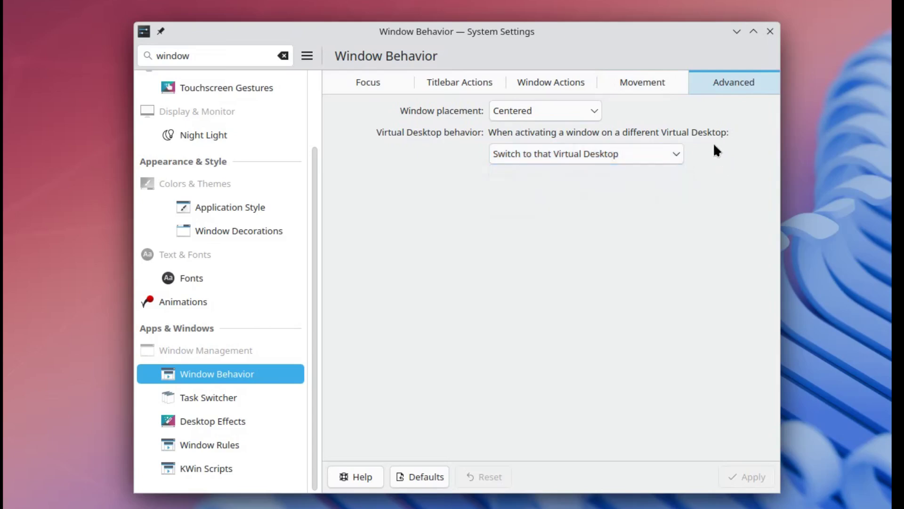
# - Review the Main and Alternative settings of the Task Switcher and open Desktop Effects
pyautogui.click(237, 399)
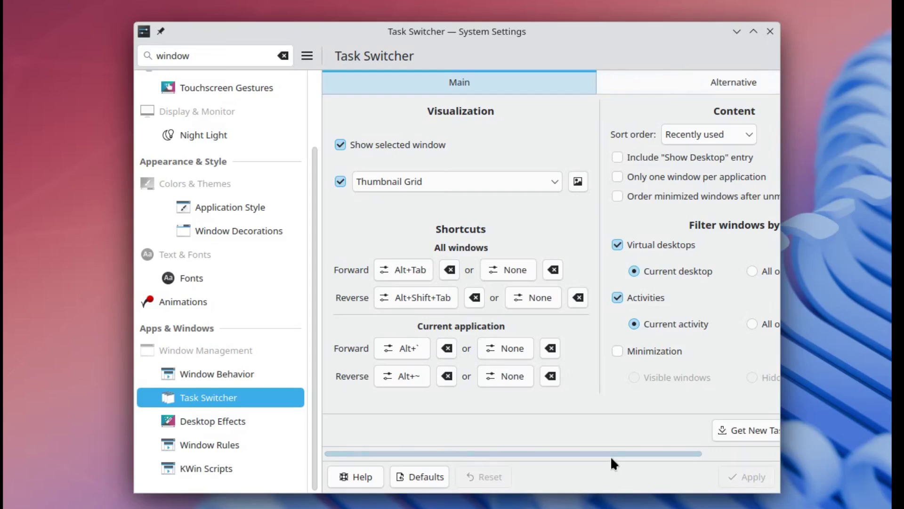
pyautogui.moveTo(611, 456); pyautogui.dragTo(711, 450)
pyautogui.click(649, 88)
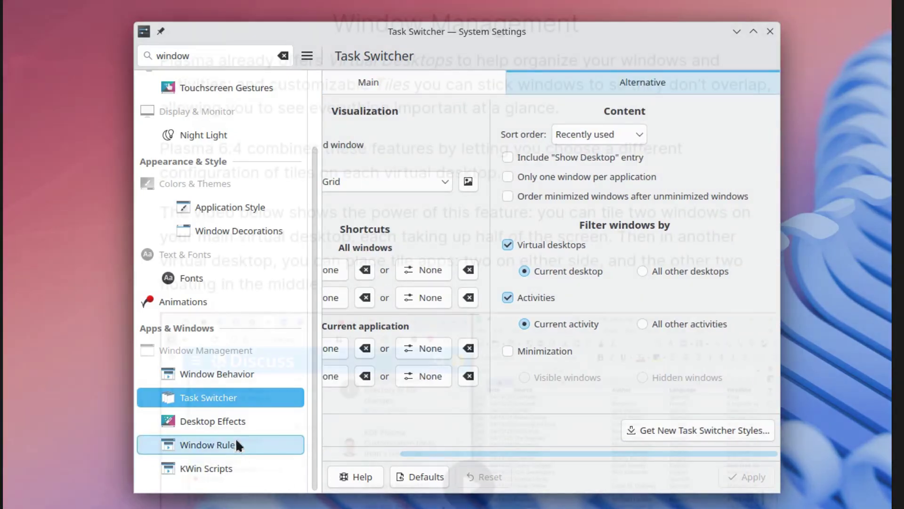
pyautogui.click(227, 421)
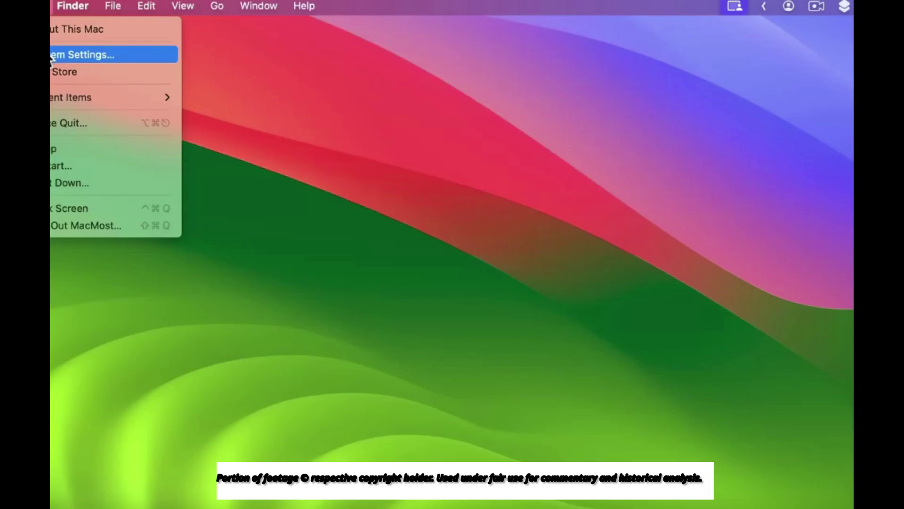
# - Open macOS System Settings, show the Control Center page and view the Wi-Fi module's menu bar options without changing them
pyautogui.click(53, 56)
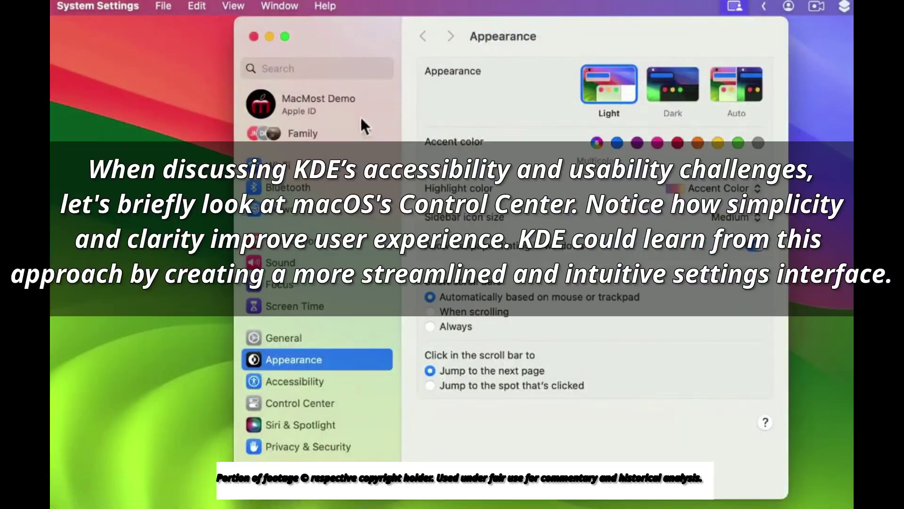
pyautogui.click(304, 401)
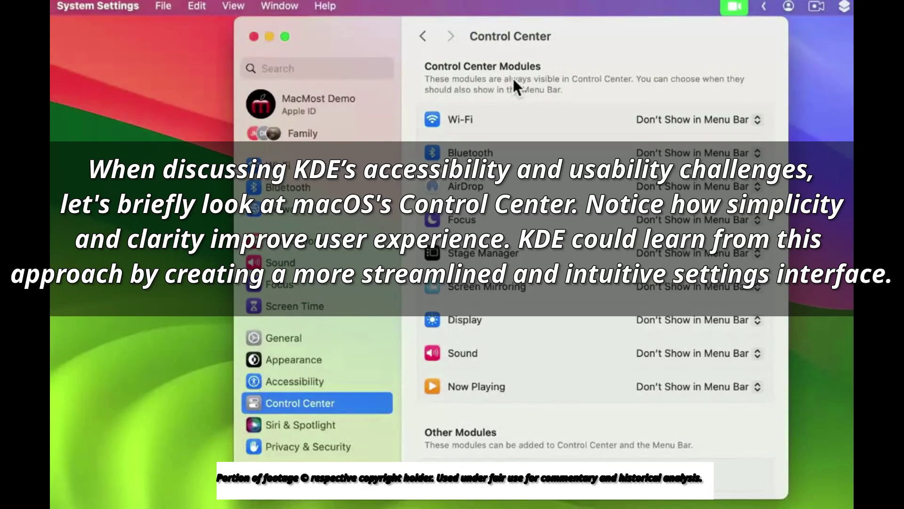
pyautogui.click(673, 119)
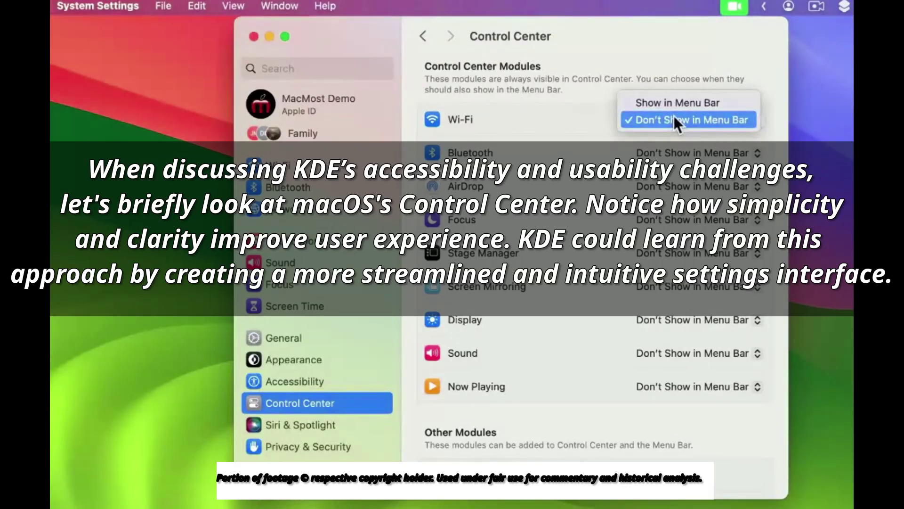
pyautogui.click(542, 116)
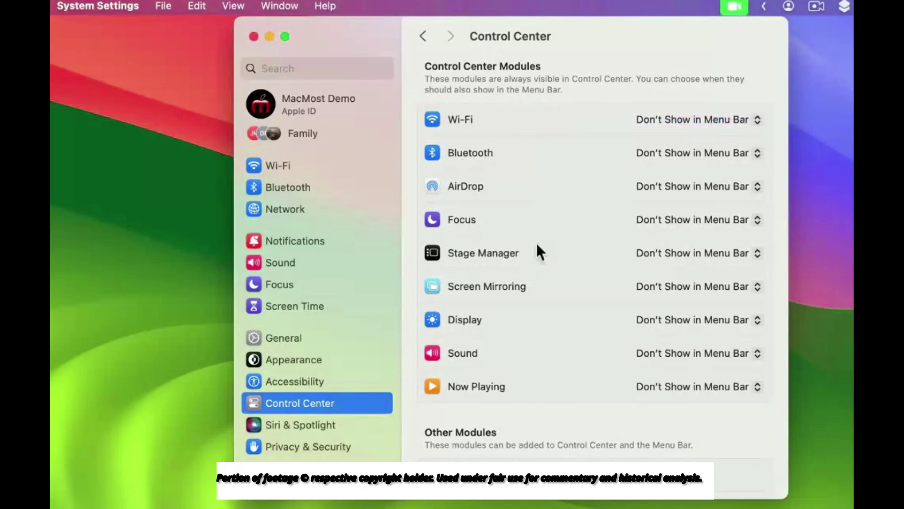
# - Try showing Accessibility Shortcuts in the menu bar and in Control Center, and view the module in the opened Control Center
pyautogui.scroll(-3, 536, 242)
pyautogui.scroll(-5, 536, 243)
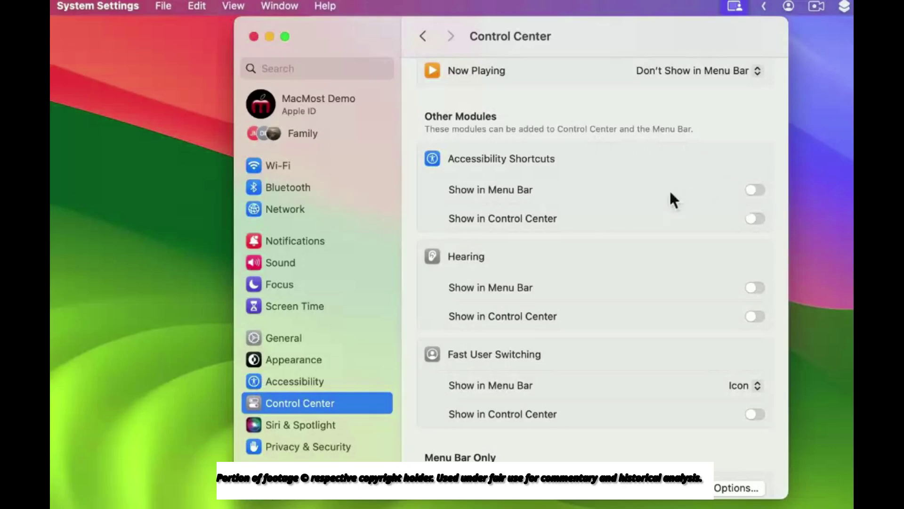
pyautogui.click(756, 191)
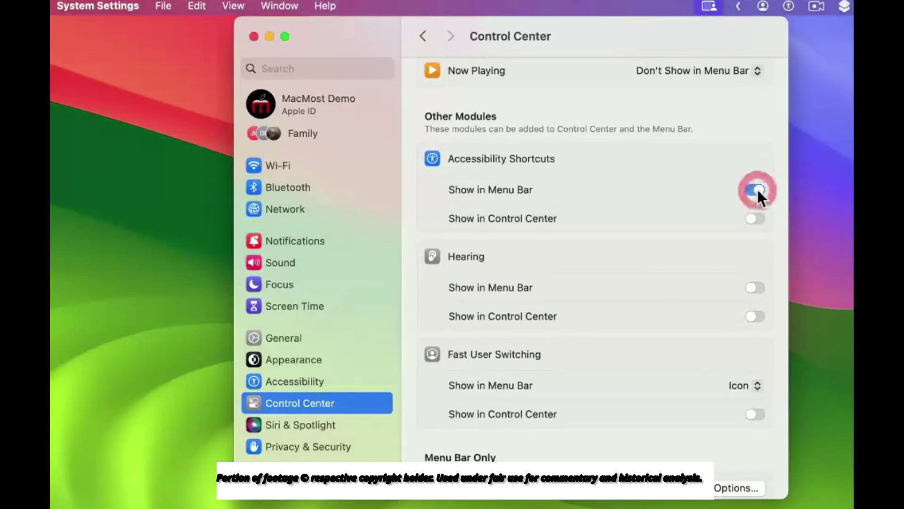
pyautogui.click(756, 190)
pyautogui.click(755, 218)
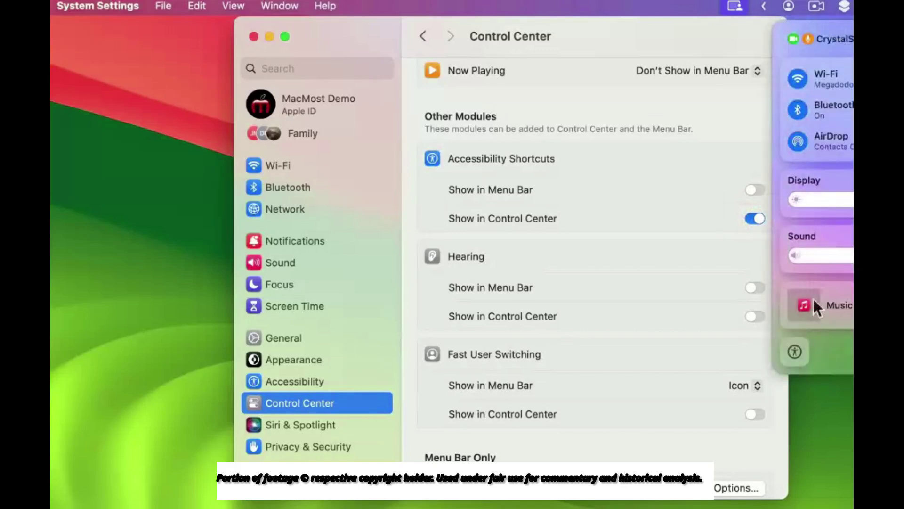
pyautogui.click(647, 38)
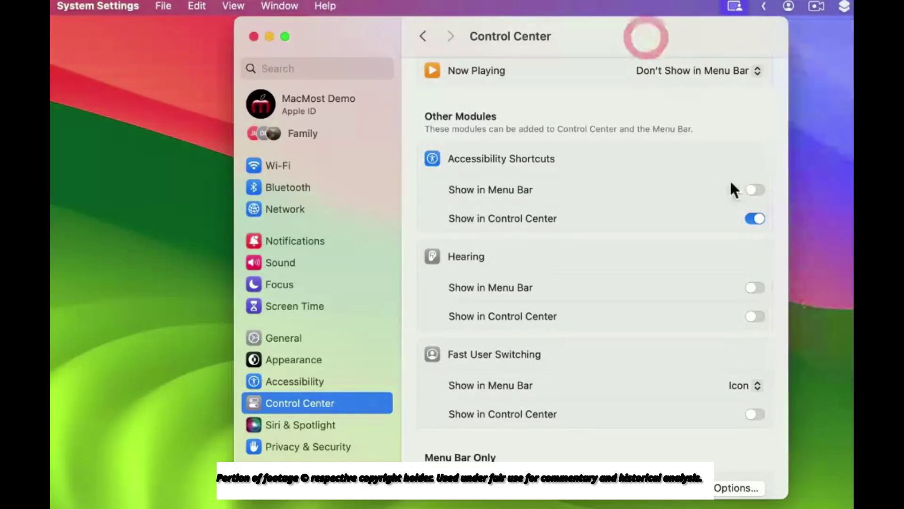
pyautogui.click(754, 190)
pyautogui.click(754, 190)
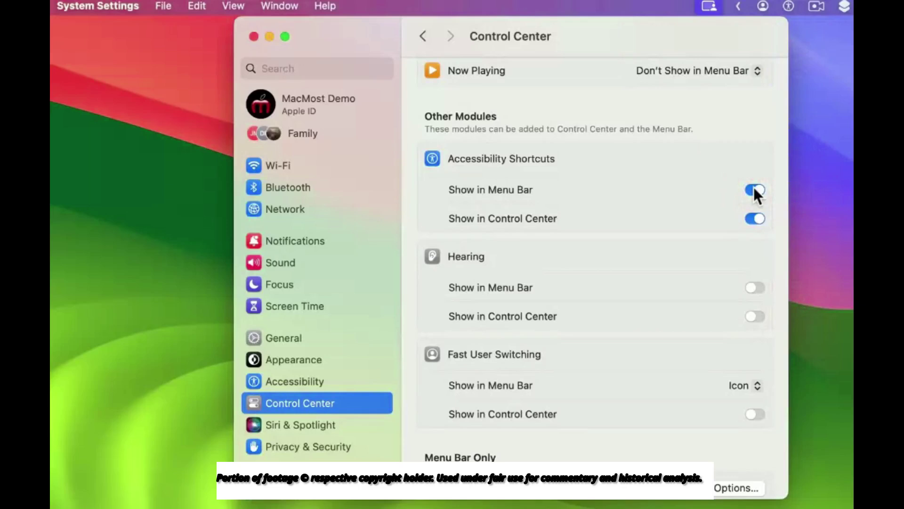
# - Examine the Other Modules and Menu Bar Only sections of the Control Center settings
pyautogui.scroll(-8, 687, 340)
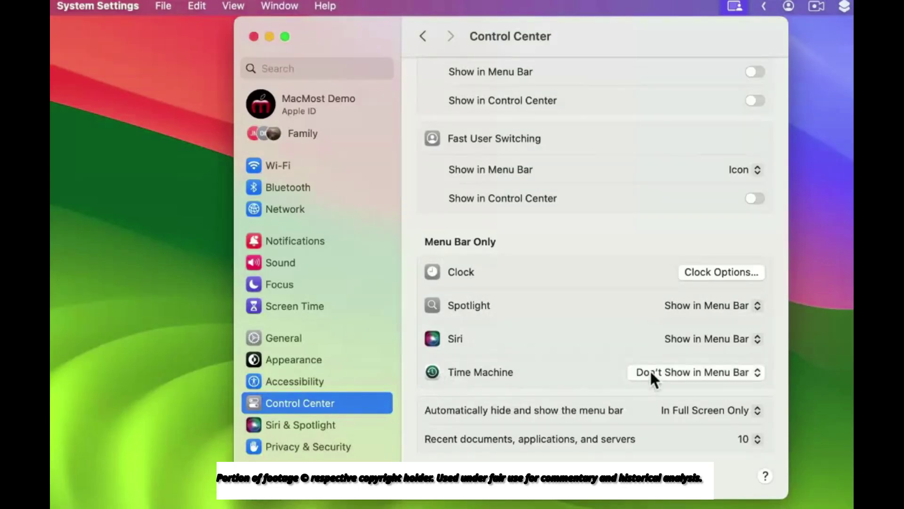
pyautogui.scroll(10, 510, 372)
pyautogui.scroll(-5, 510, 369)
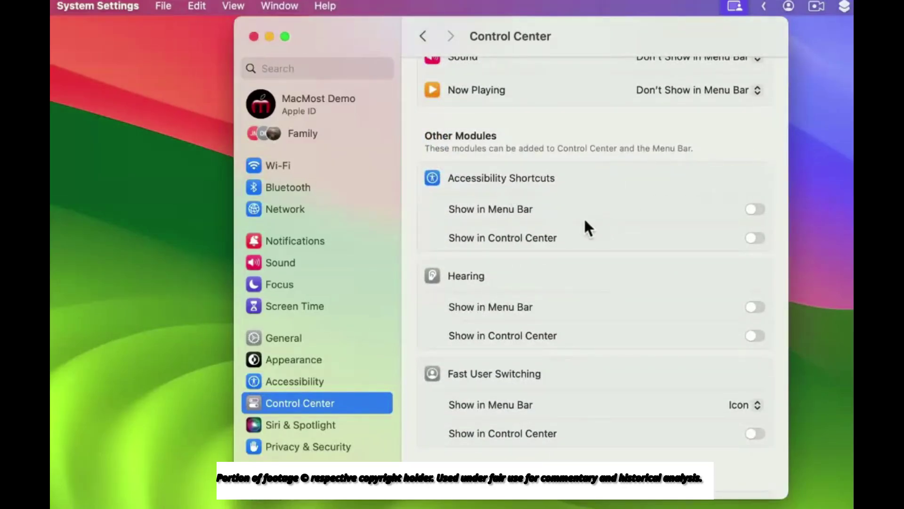
pyautogui.scroll(-3, 541, 208)
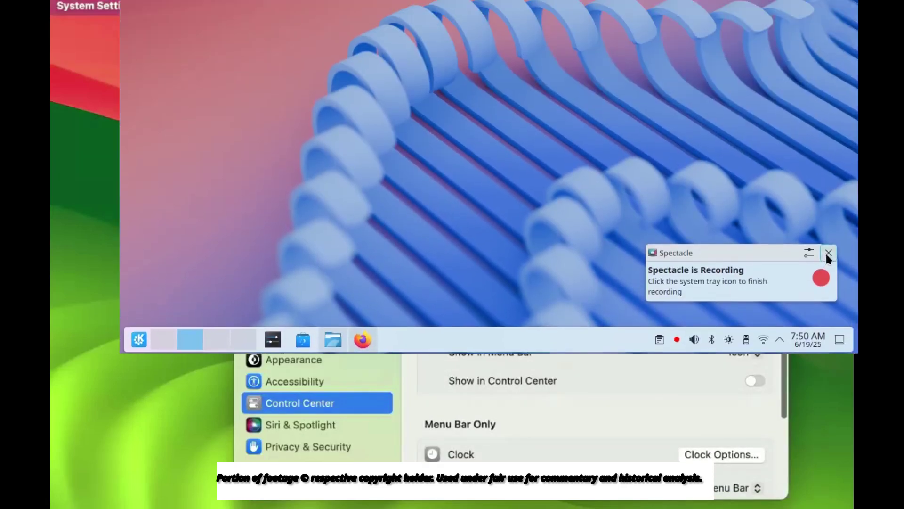
# - Switch to the KDE desktop, dismiss the Spectacle recording notification and show the Animations page in System Settings
pyautogui.click(828, 253)
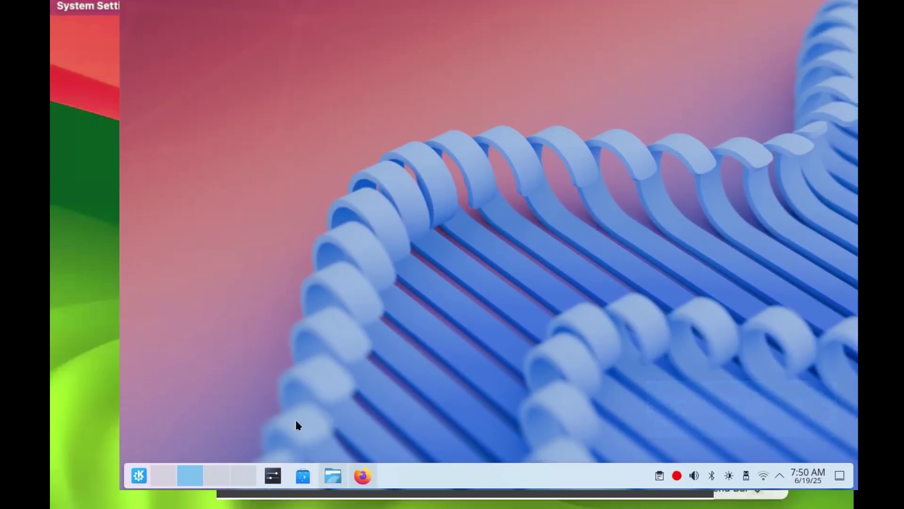
pyautogui.click(272, 339)
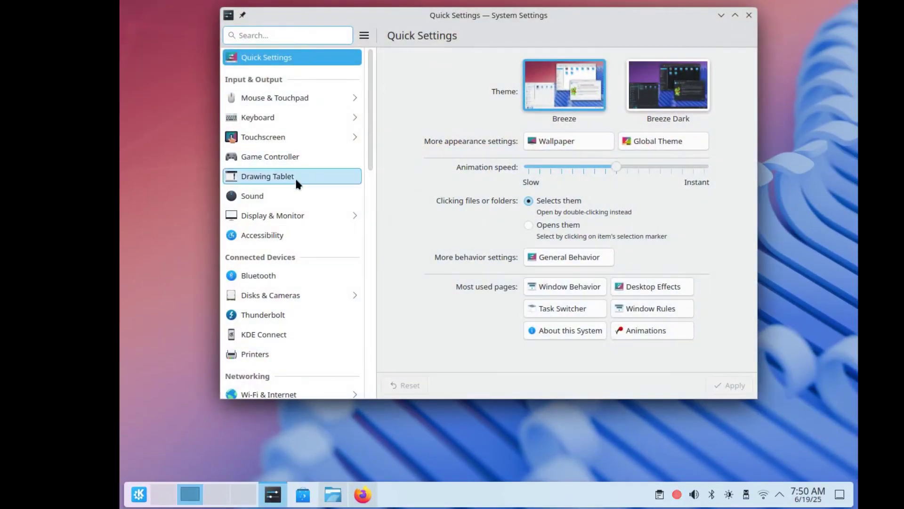
pyautogui.moveTo(368, 140); pyautogui.dragTo(273, 257)
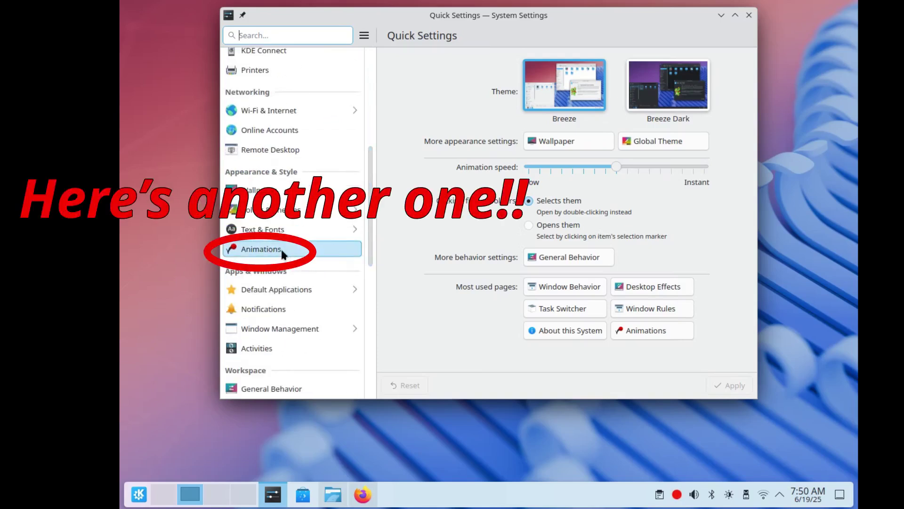
pyautogui.click(283, 255)
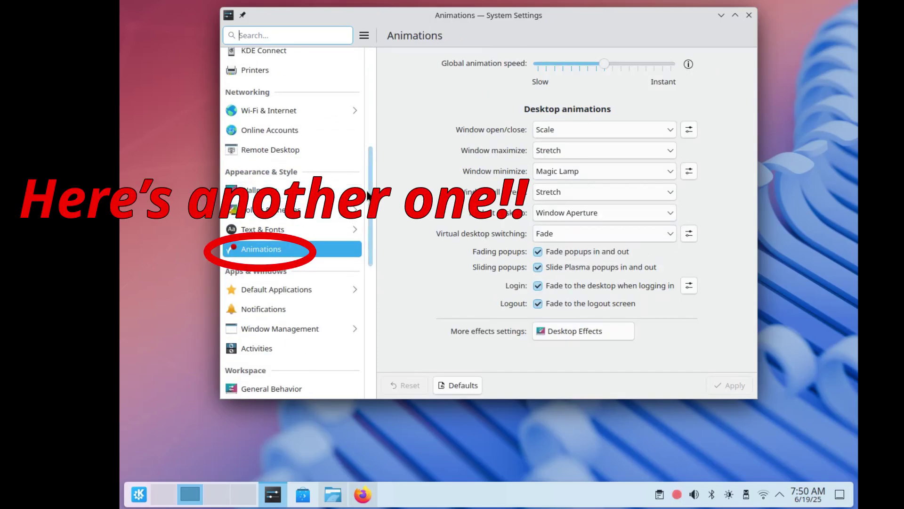
# - Open the Window Management category under Apps & Windows to show its subpages
pyautogui.scroll(-3, 369, 216)
pyautogui.scroll(1, 369, 219)
pyautogui.click(273, 282)
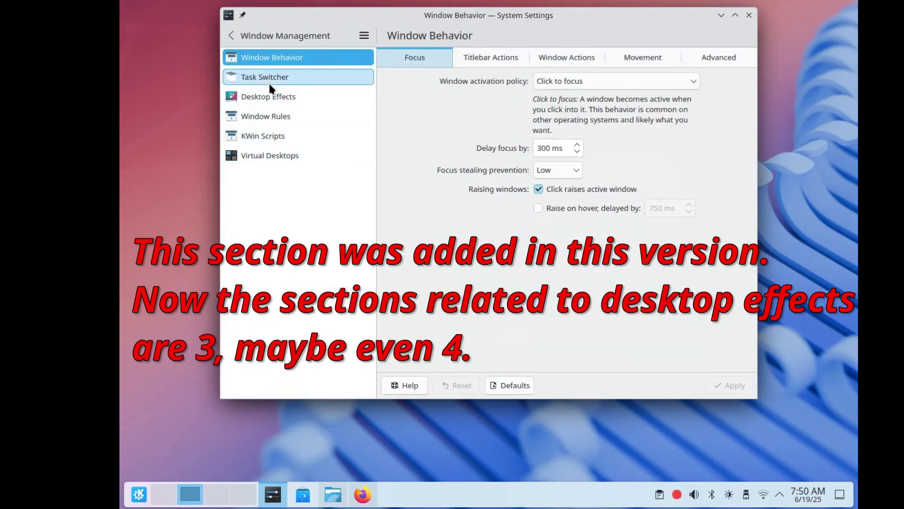
# - Open the Desktop Effects page and toggle the Cube effect under Window Management off and back on
pyautogui.click(289, 94)
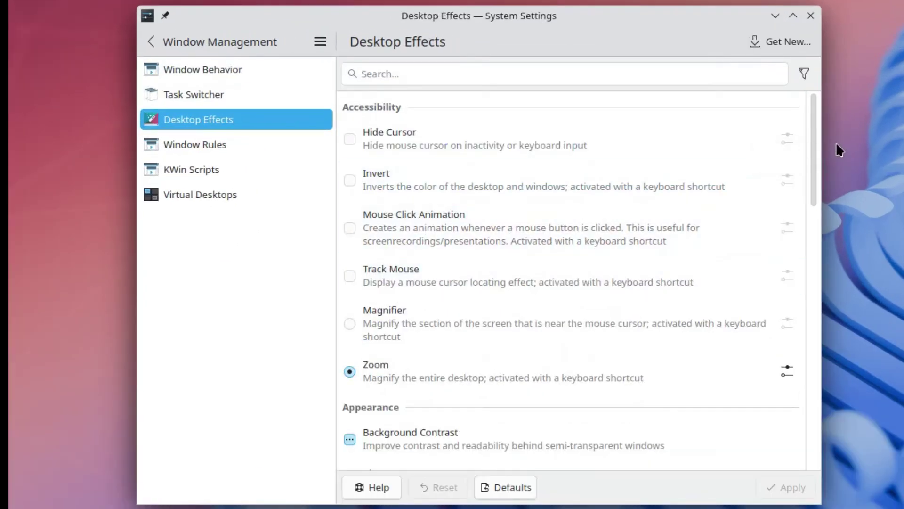
pyautogui.scroll(-2, 753, 155)
pyautogui.moveTo(817, 197); pyautogui.dragTo(808, 445)
pyautogui.click(353, 408)
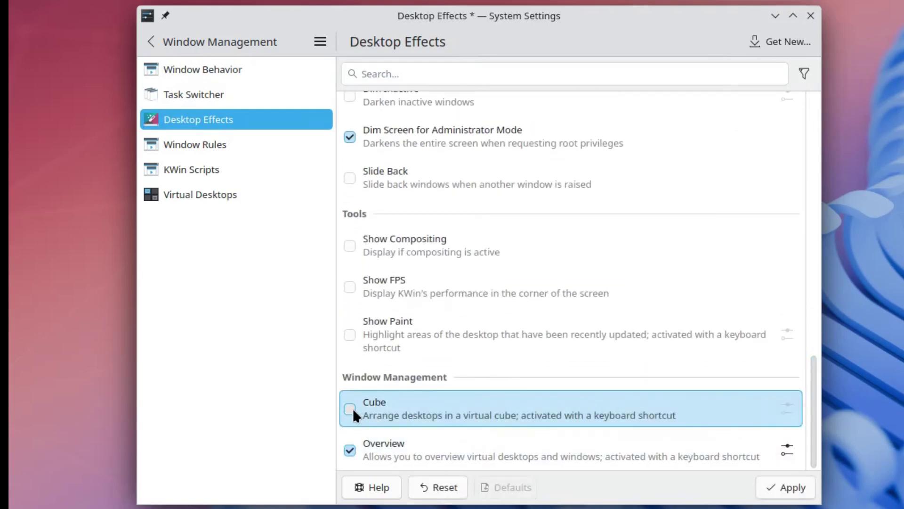
pyautogui.click(352, 408)
# - Open the Cube effect's configuration, expand the Toggle Cube shortcut to view its default and custom assignments, and accept the dialog
pyautogui.click(787, 408)
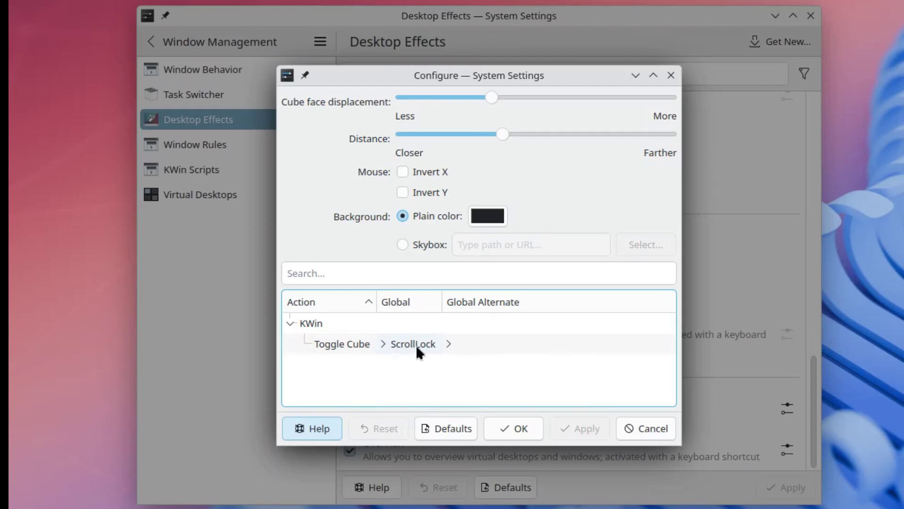
pyautogui.click(38, 343)
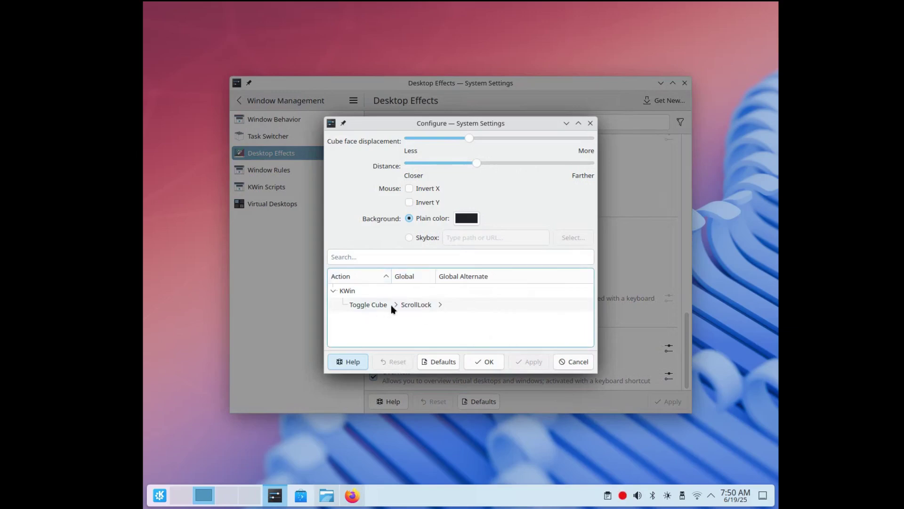
pyautogui.click(408, 304)
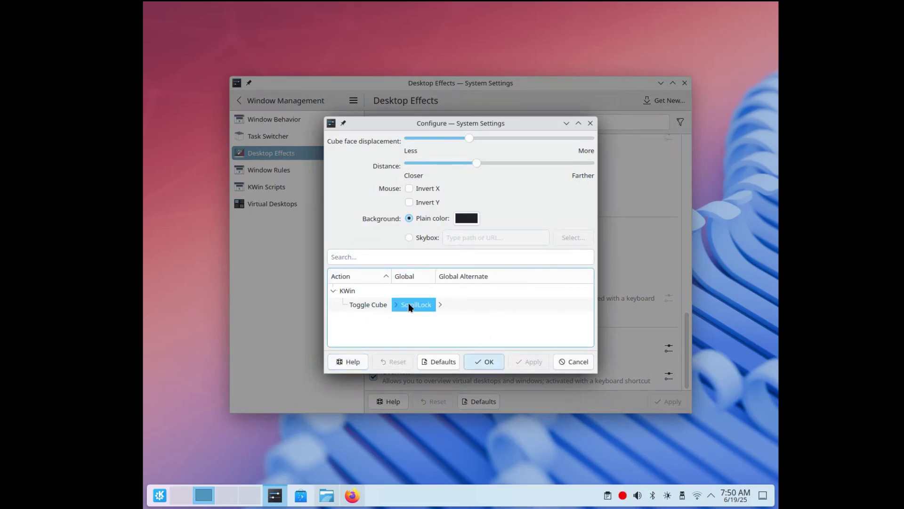
pyautogui.click(408, 303)
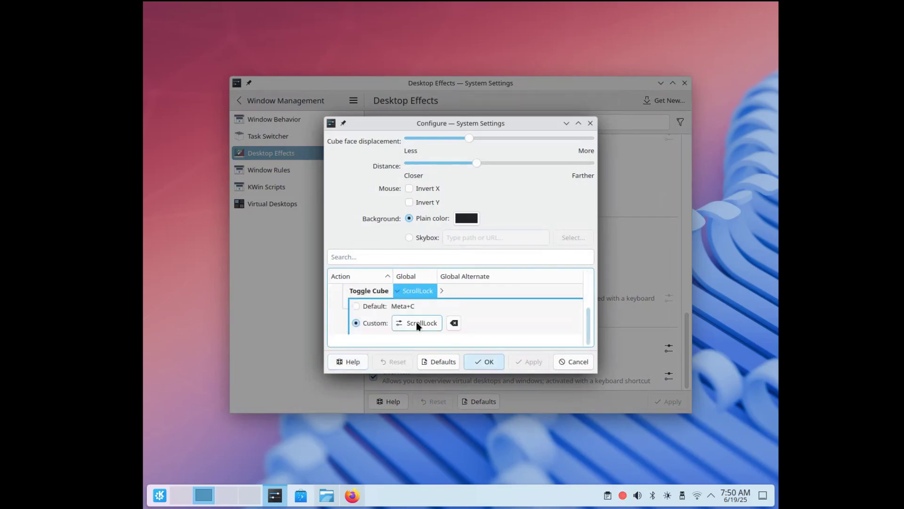
pyautogui.click(494, 367)
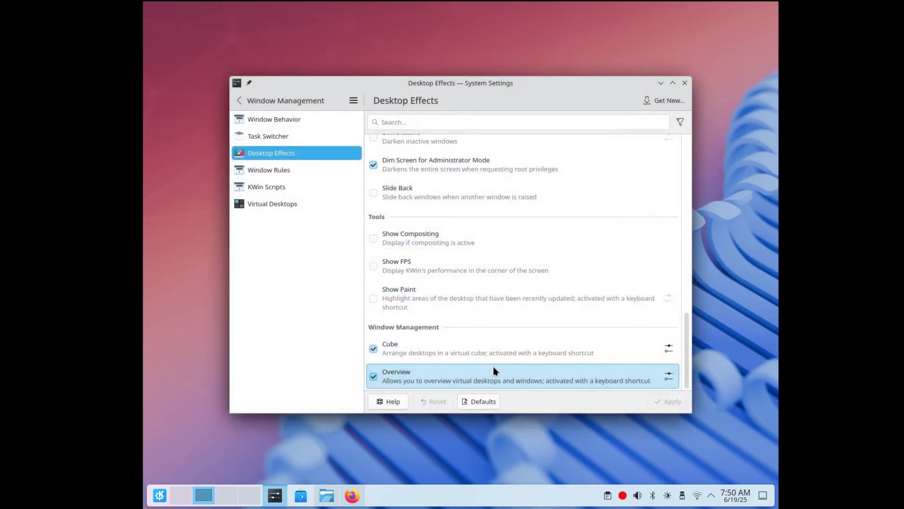
# - Show the virtual desktops as a cube, rotate it to look around and leave the cube view
pyautogui.press('super+c')
pyautogui.press('Escape')
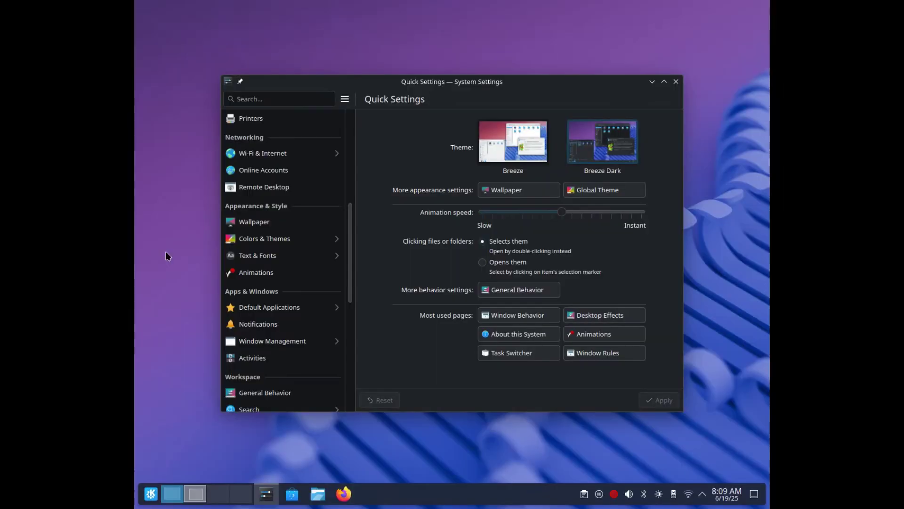
pyautogui.press('super+c')
pyautogui.moveTo(325, 248); pyautogui.dragTo(284, 216)
pyautogui.press('Escape')
pyautogui.moveTo(349, 247); pyautogui.dragTo(347, 276)
pyautogui.click(283, 254)
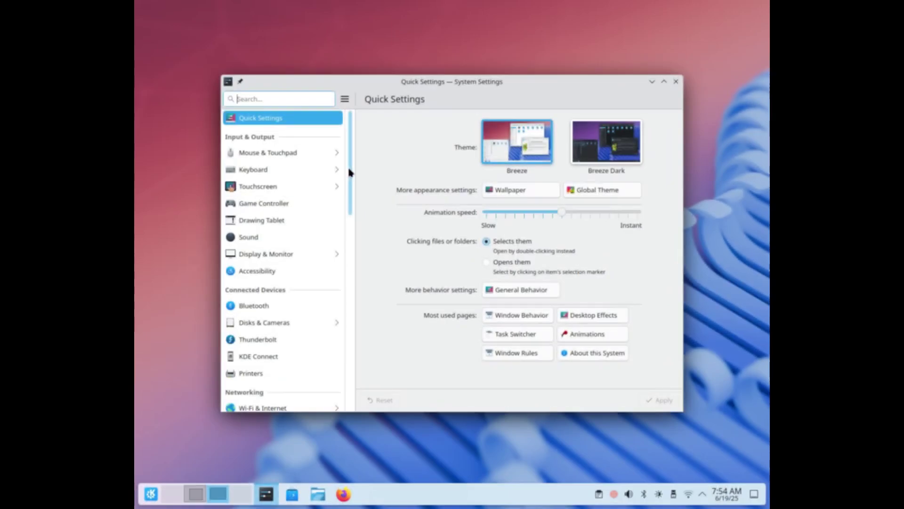
# - Apply the Breeze Dark theme in Quick Settings and move the System Settings window slightly up
pyautogui.click(639, 146)
pyautogui.click(659, 402)
pyautogui.moveTo(529, 96)
pyautogui.mouseDown()
pyautogui.moveTo(503, 28)
pyautogui.moveTo(458, 281)
pyautogui.moveTo(538, 80)
pyautogui.mouseUp()
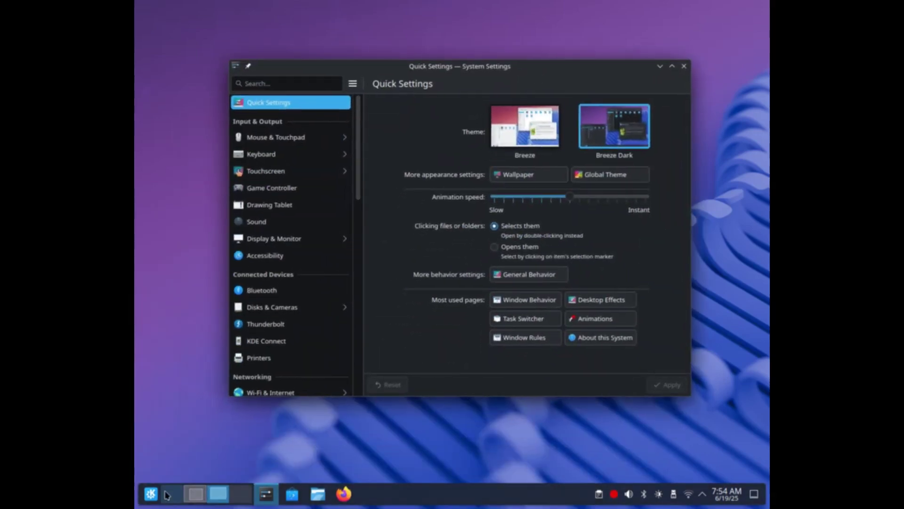
# - Launch Dolphin from the application launcher, go to Home and open the Documents folder
pyautogui.click(151, 494)
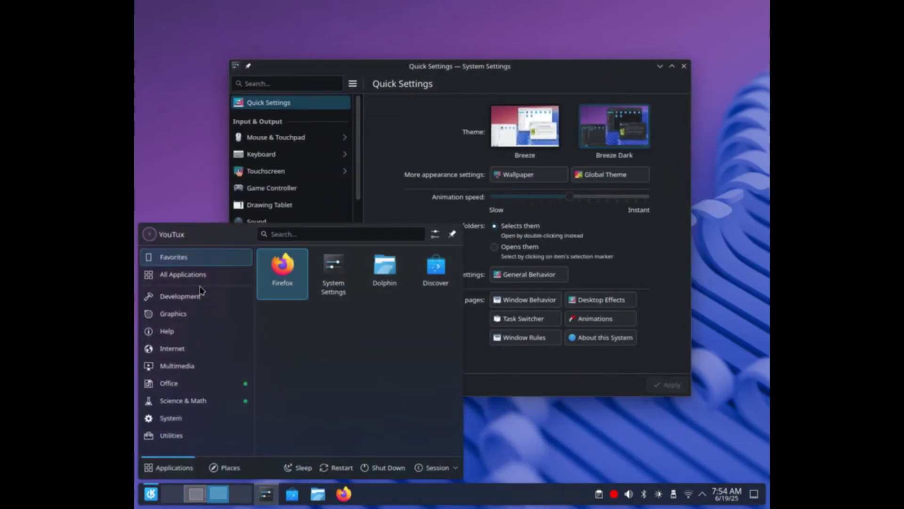
pyautogui.click(385, 266)
pyautogui.click(289, 138)
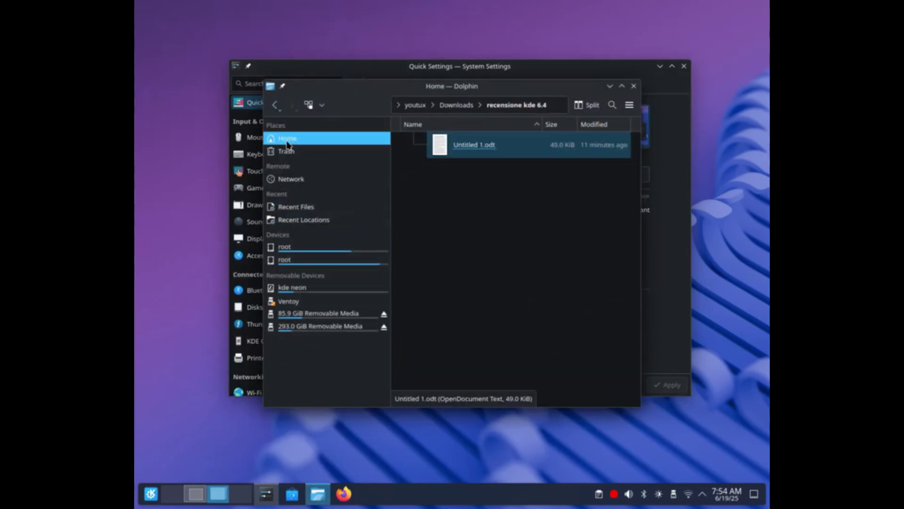
pyautogui.doubleClick(485, 177)
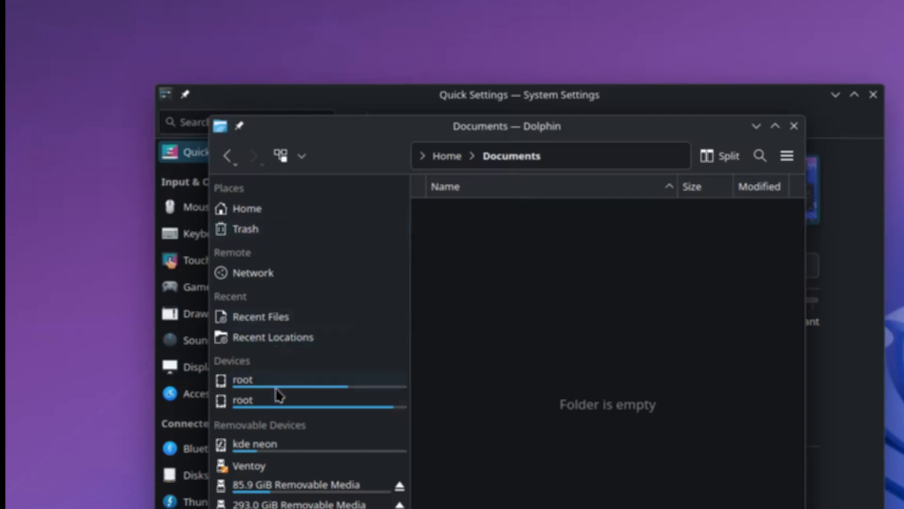
# - Open images.jpeg from Home's Downloads folder in Gwenview and view the image viewer's main menu
pyautogui.click(242, 209)
pyautogui.doubleClick(558, 313)
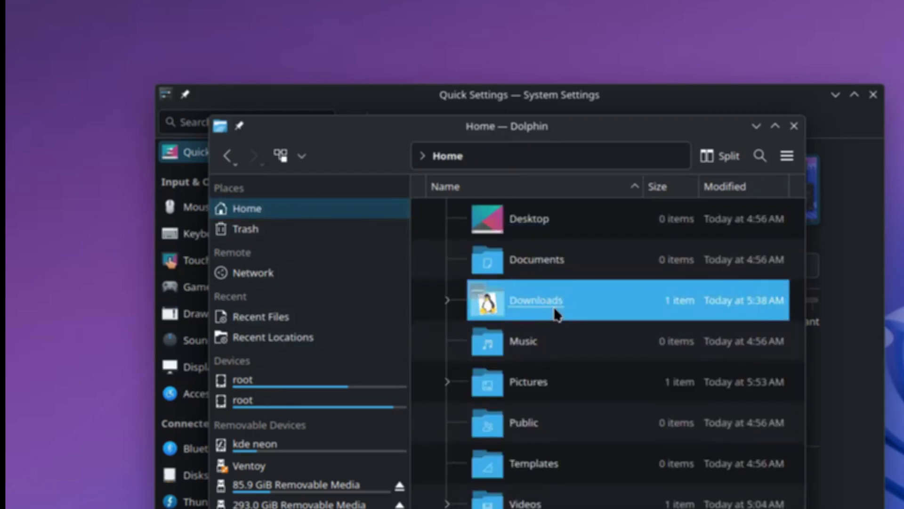
pyautogui.doubleClick(501, 226)
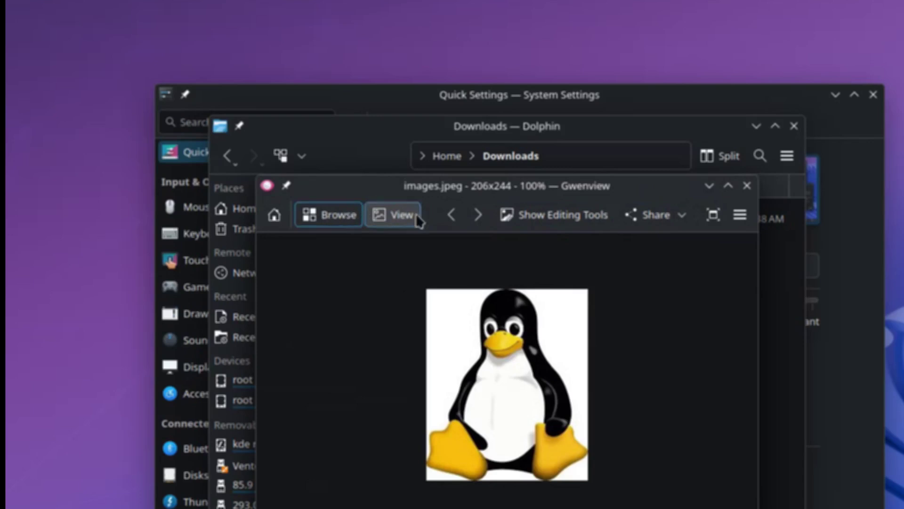
pyautogui.click(740, 215)
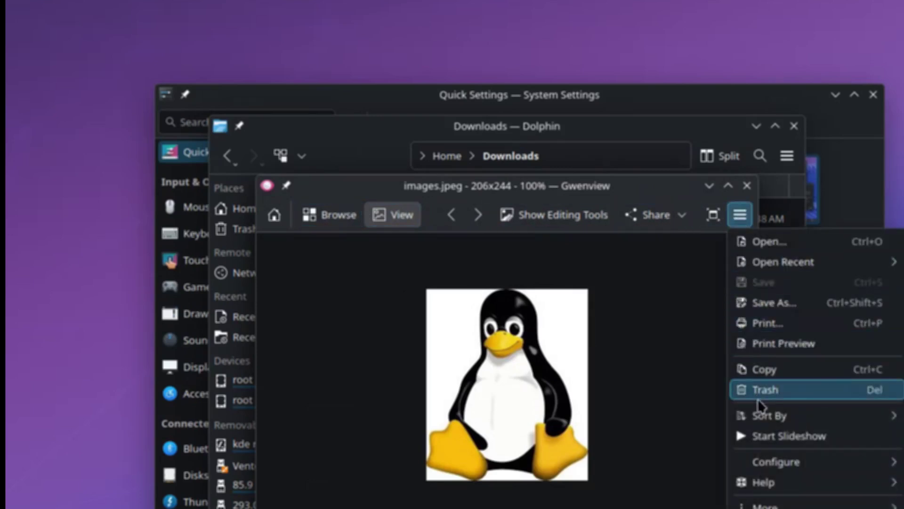
pyautogui.click(683, 379)
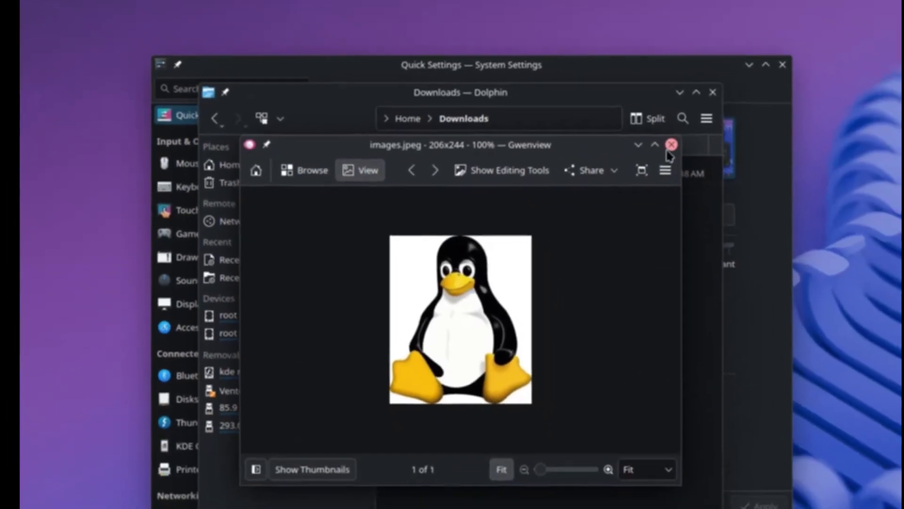
# - Close the image viewer and view the panel's calendar and the Status and Notifications popup
pyautogui.click(713, 166)
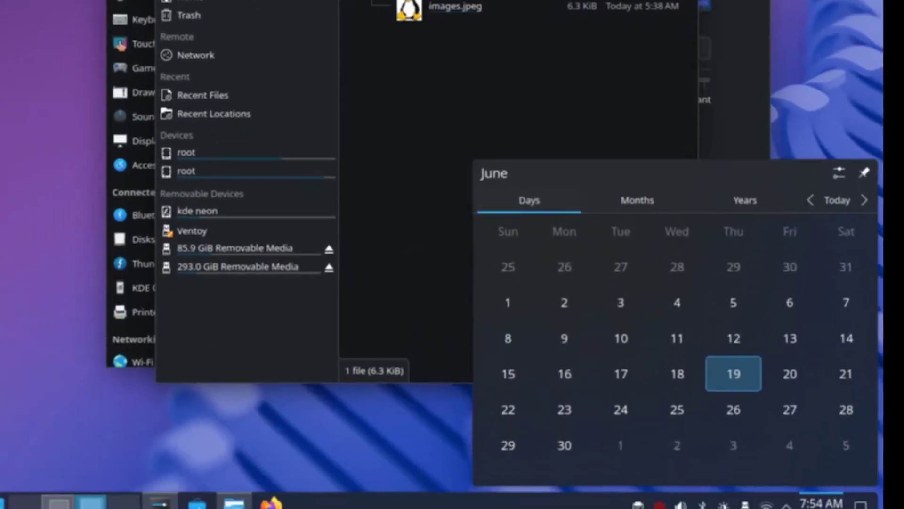
pyautogui.click(793, 483)
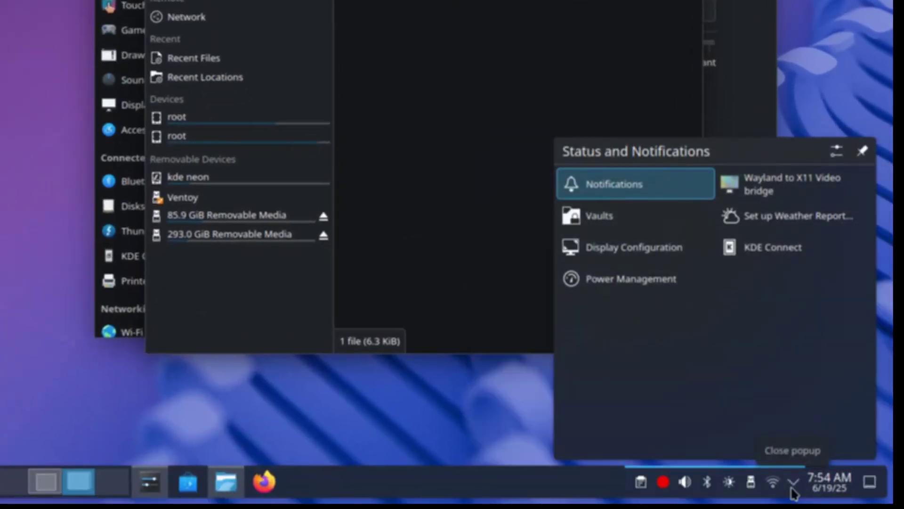
pyautogui.click(792, 485)
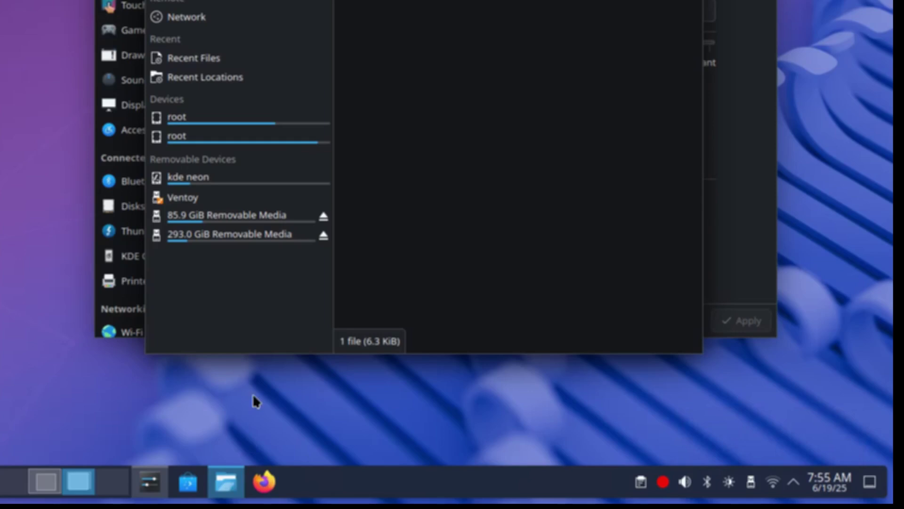
# - Launch Discover to browse its category sidebar, and quit Discover, Dolphin and System Settings
pyautogui.click(188, 481)
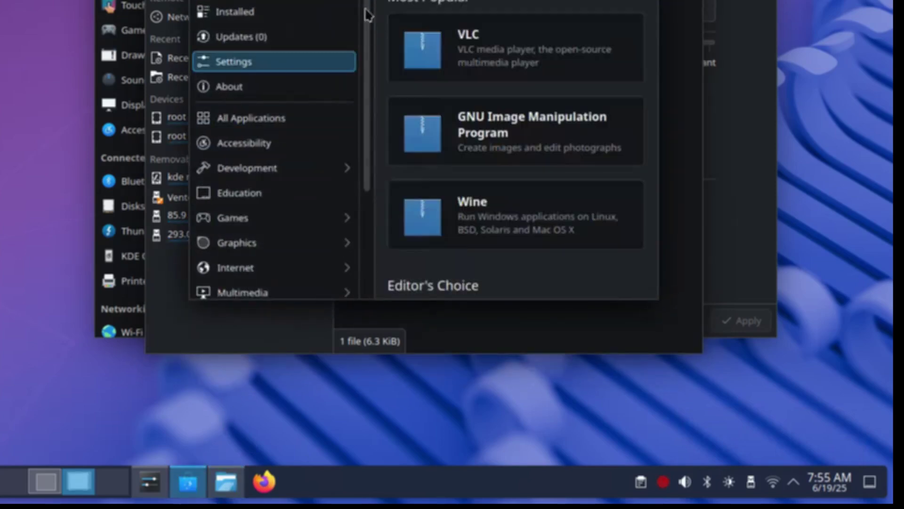
pyautogui.moveTo(365, 31); pyautogui.dragTo(368, 148)
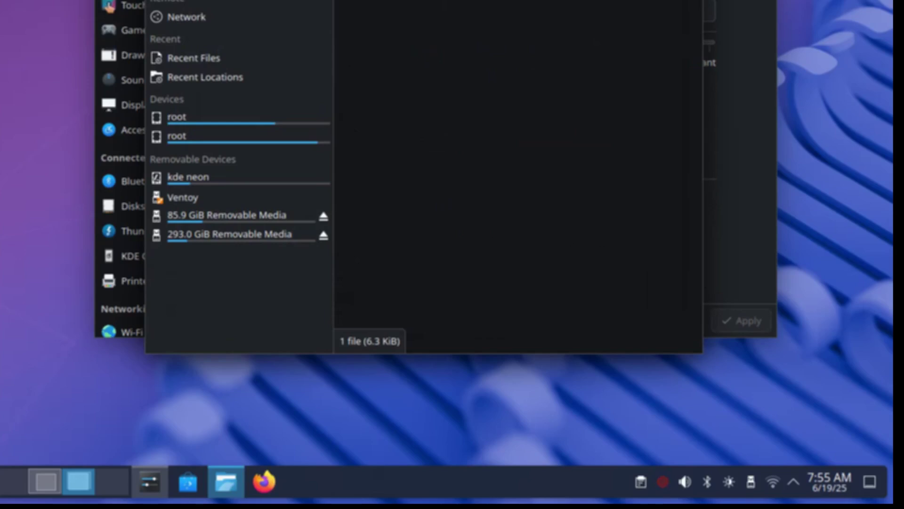
pyautogui.hotkey('ctrl', 'q')
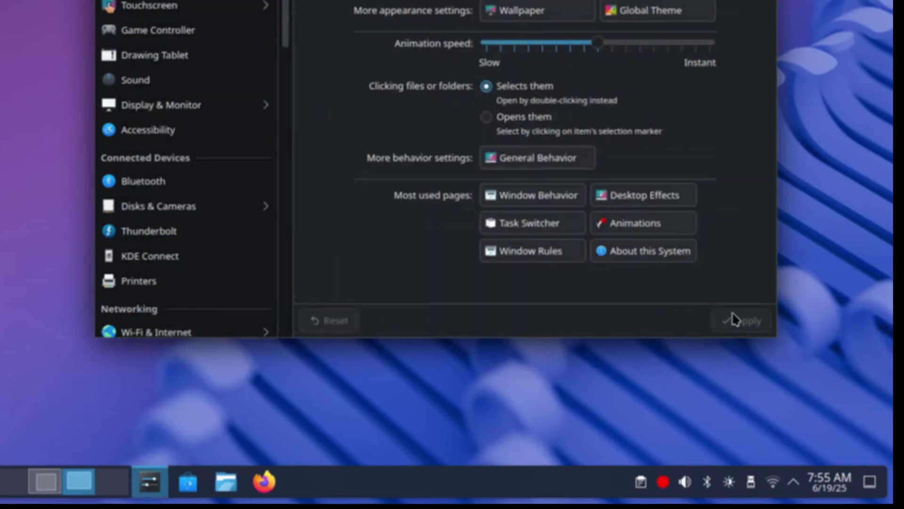
pyautogui.hotkey('ctrl', 'q')
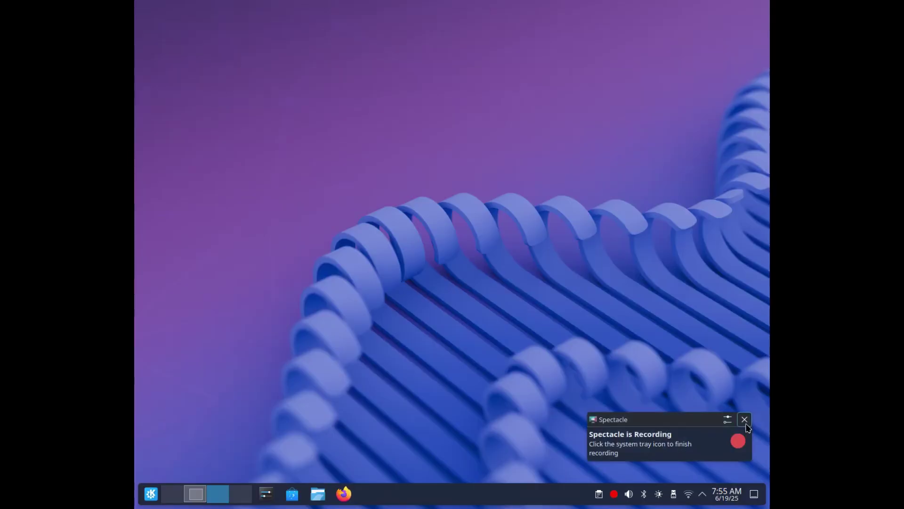
# - Dismiss the Spectacle recording notification and open the widget manager from the desktop's edit mode
pyautogui.click(745, 420)
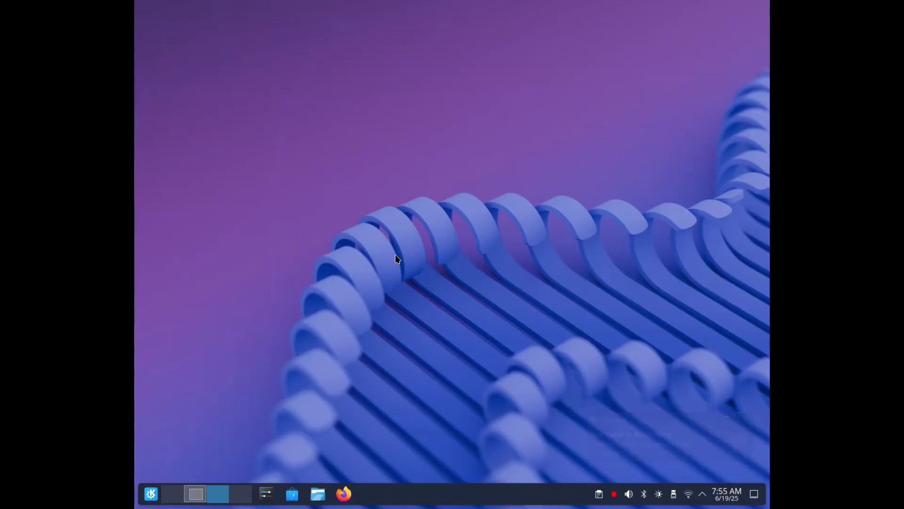
pyautogui.rightClick(397, 258)
pyautogui.click(414, 316)
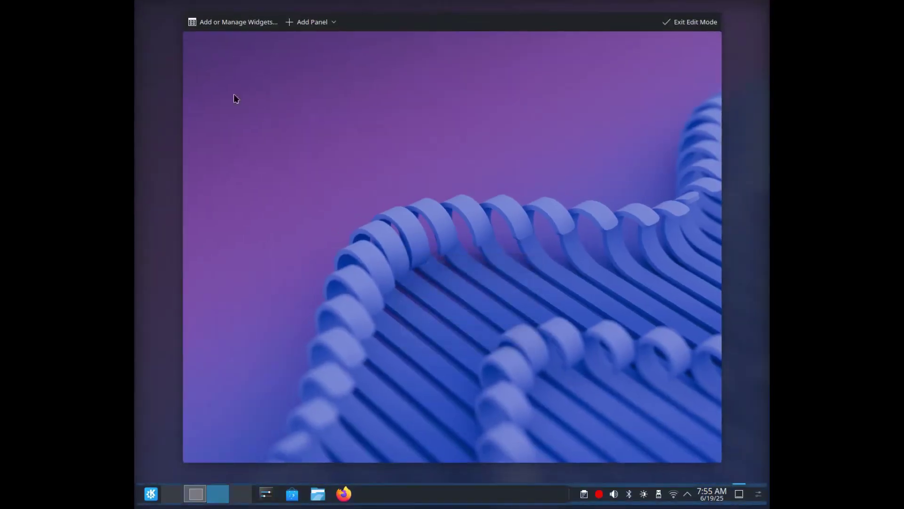
pyautogui.click(230, 22)
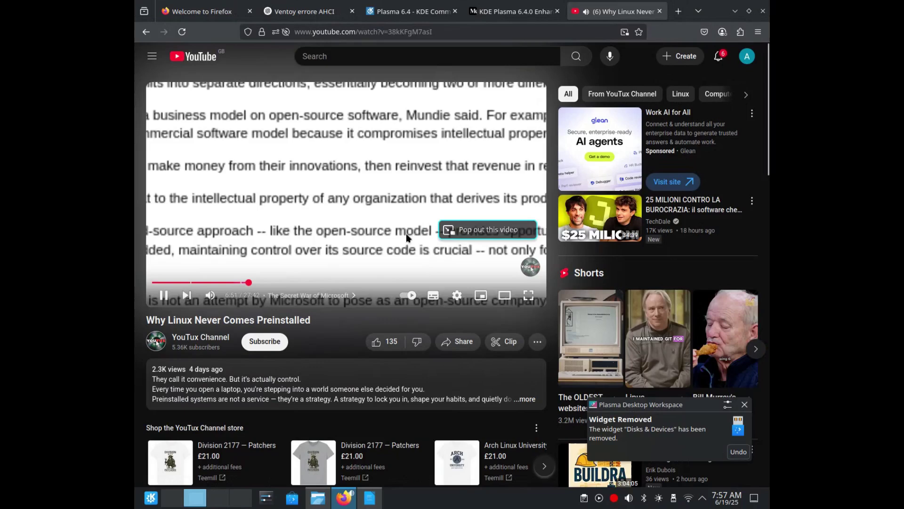
# - Pause the YouTube video in Firefox and switch to the empty virtual desktop
pyautogui.click(165, 296)
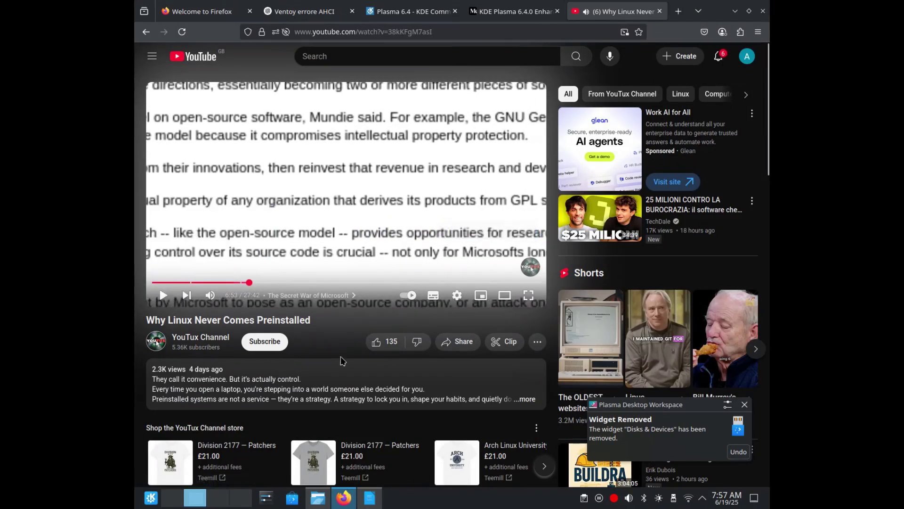
pyautogui.click(217, 498)
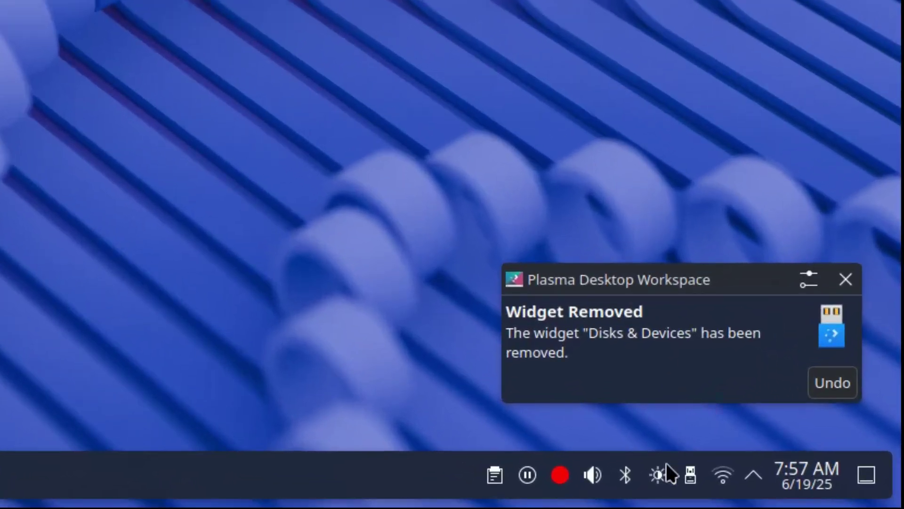
# - Resume the video from the system tray's media player and move its playback position forward
pyautogui.click(529, 475)
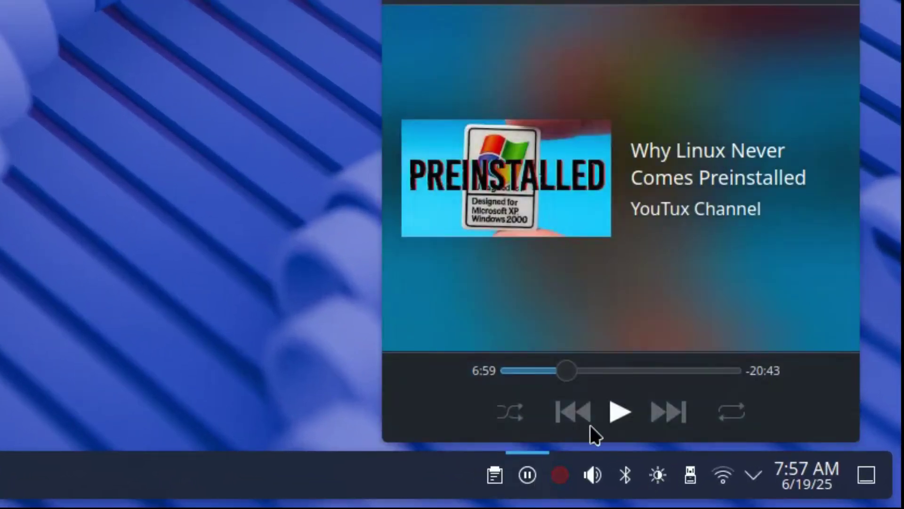
pyautogui.click(614, 424)
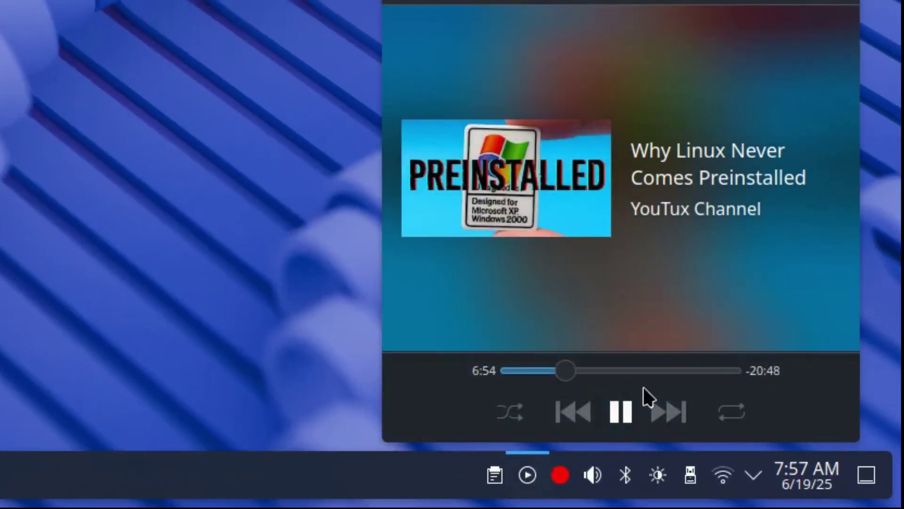
pyautogui.click(599, 375)
pyautogui.moveTo(600, 379); pyautogui.dragTo(615, 380)
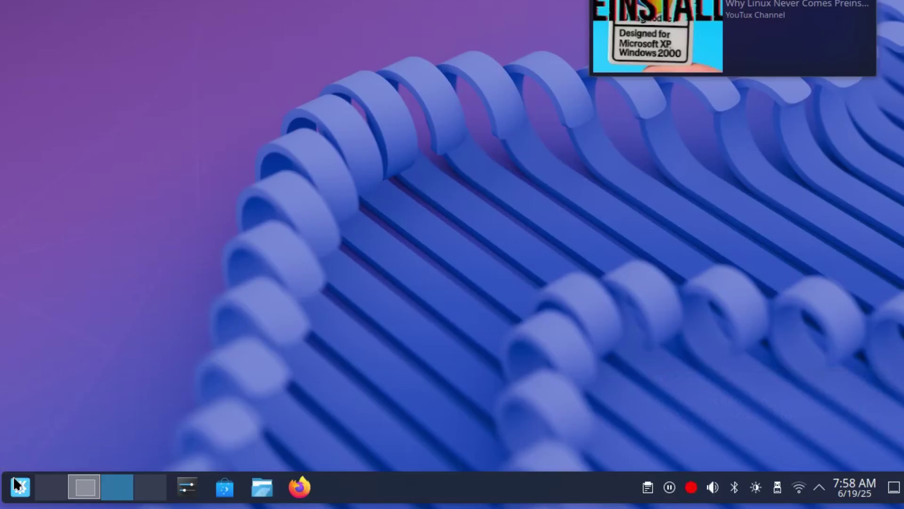
# - Open the application launcher and view the newly installed applications in the Office and Science & Math categories
pyautogui.click(17, 485)
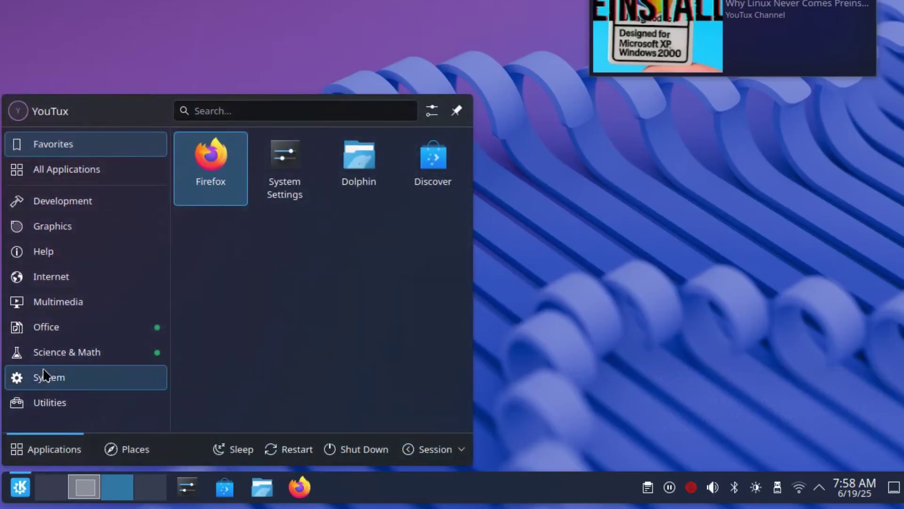
pyautogui.moveTo(49, 331)
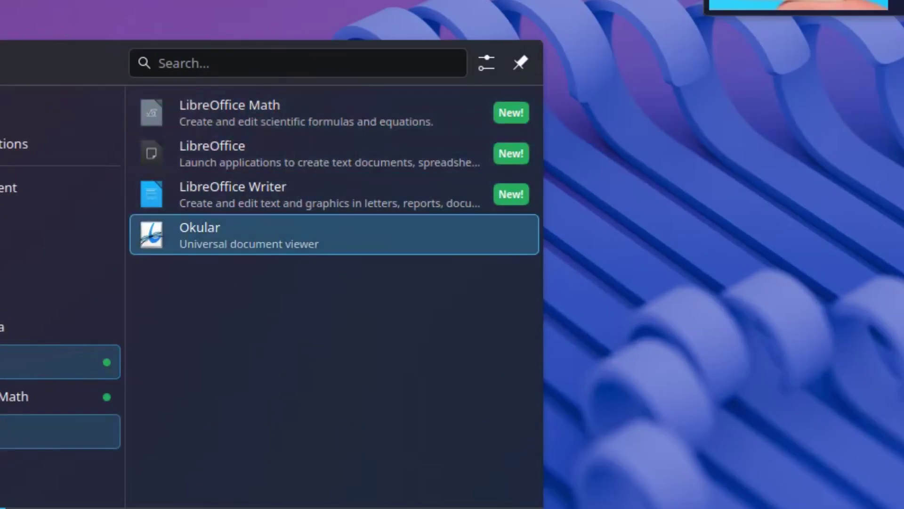
pyautogui.moveTo(5, 396)
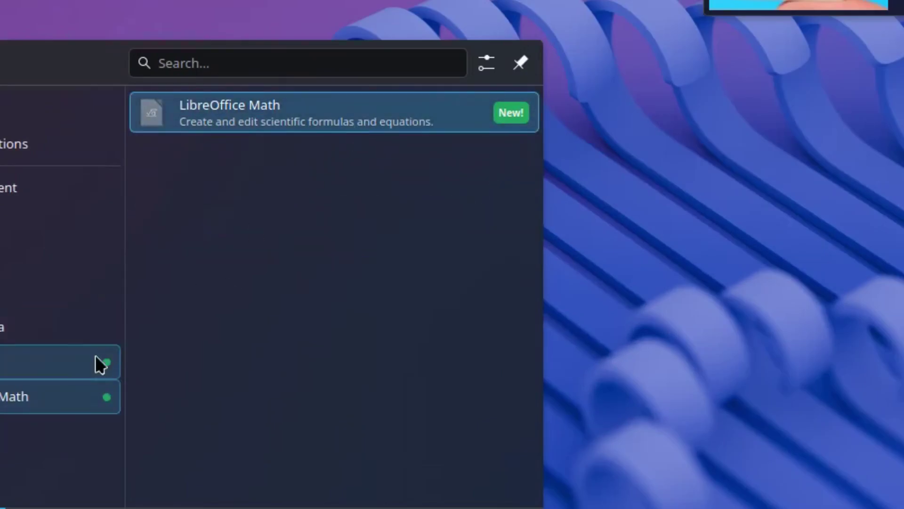
# - Close and reopen the application launcher, and view the newly installed LibreOffice applications in the Office category
pyautogui.moveTo(79, 358)
pyautogui.press('Escape')
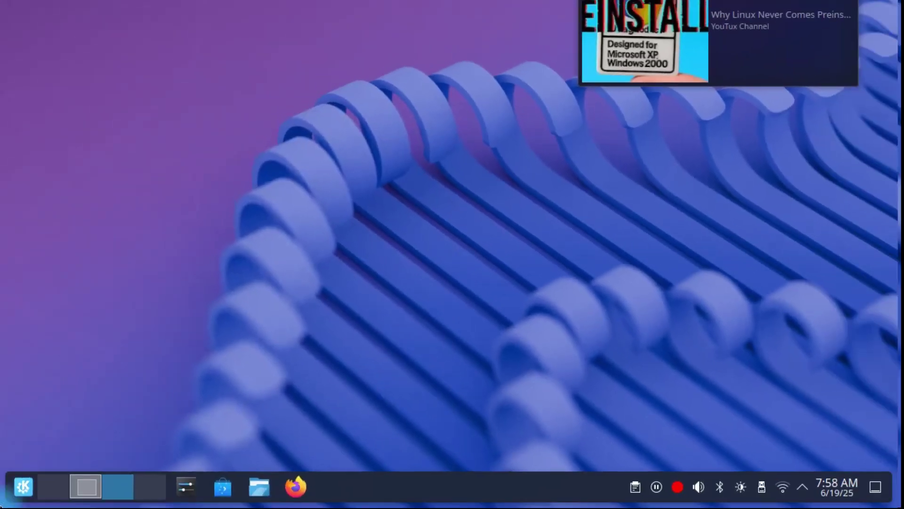
pyautogui.click(23, 489)
pyautogui.moveTo(117, 337)
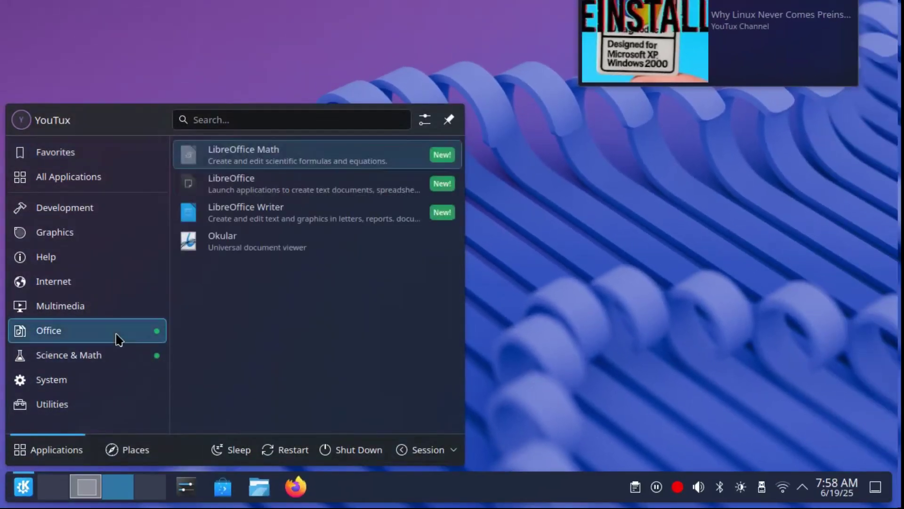
pyautogui.click(323, 170)
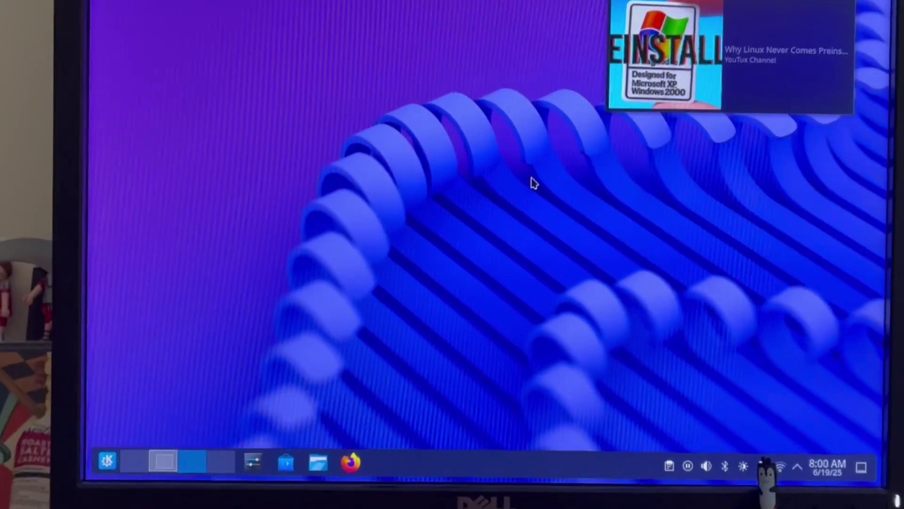
# - Open Spectacle's region capture overlay and view its new recording and export options
pyautogui.press('super+shift+s')
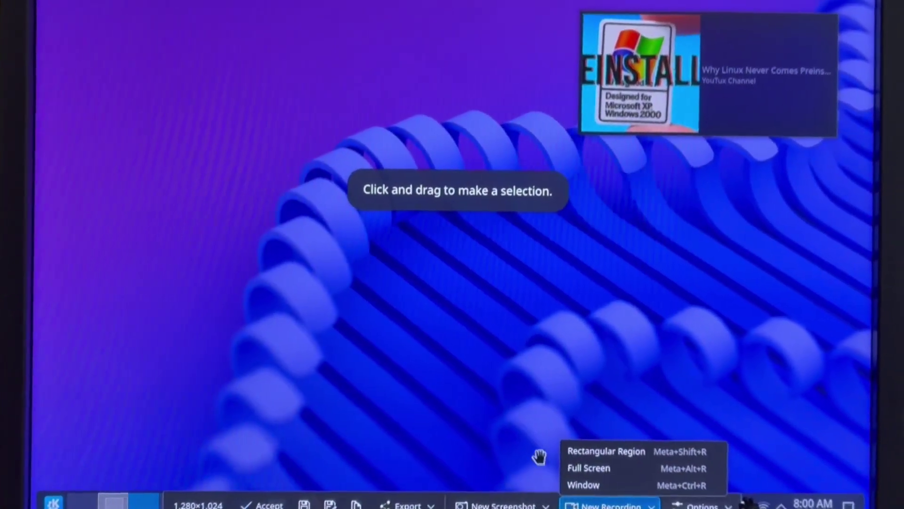
pyautogui.click(539, 456)
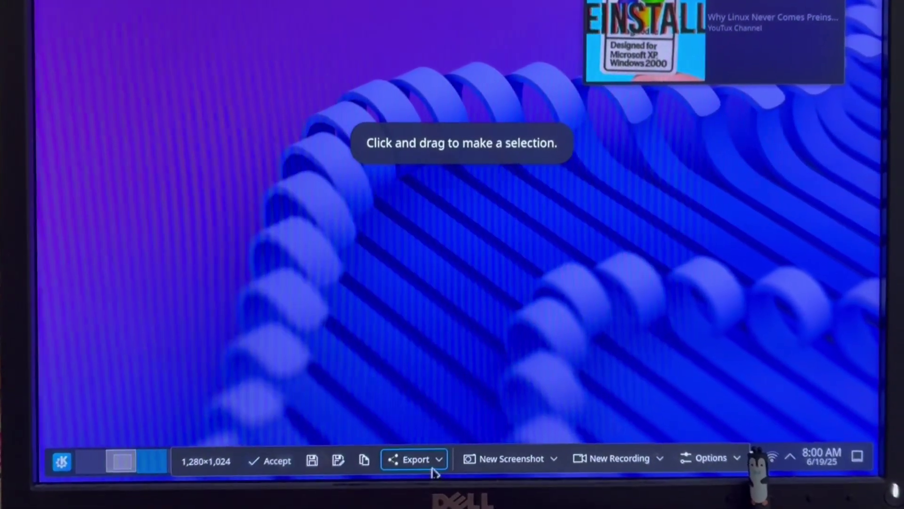
pyautogui.click(415, 459)
pyautogui.click(505, 207)
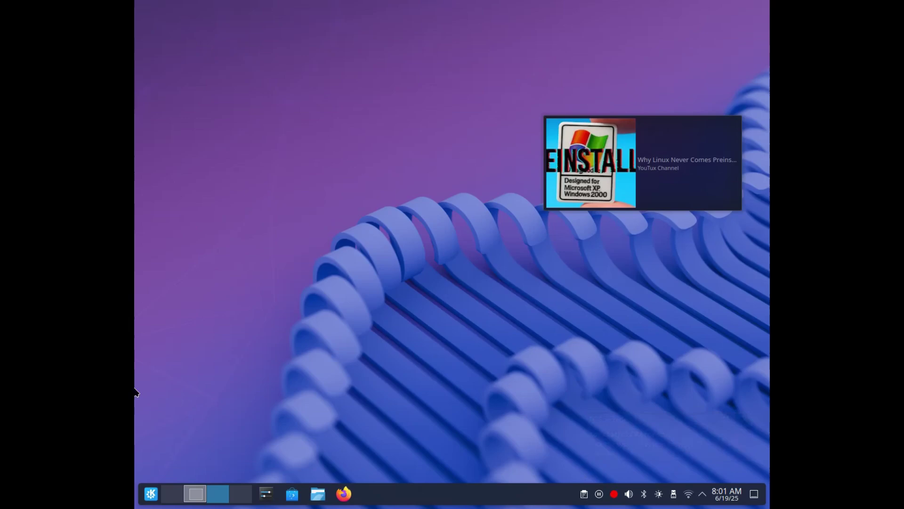
# - Open KRunner and look up the color code #FF5733, followed by the color name yellow
pyautogui.hotkey('alt', 'space')
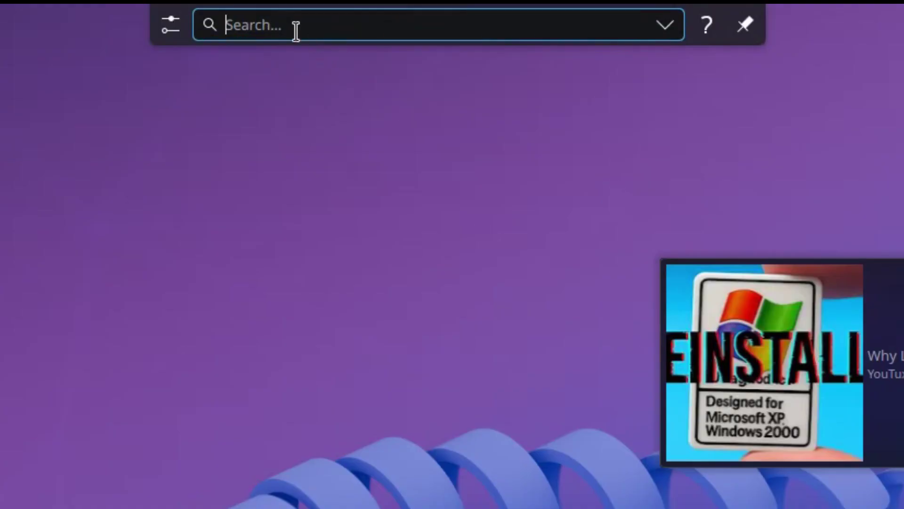
pyautogui.write('#FF5733')
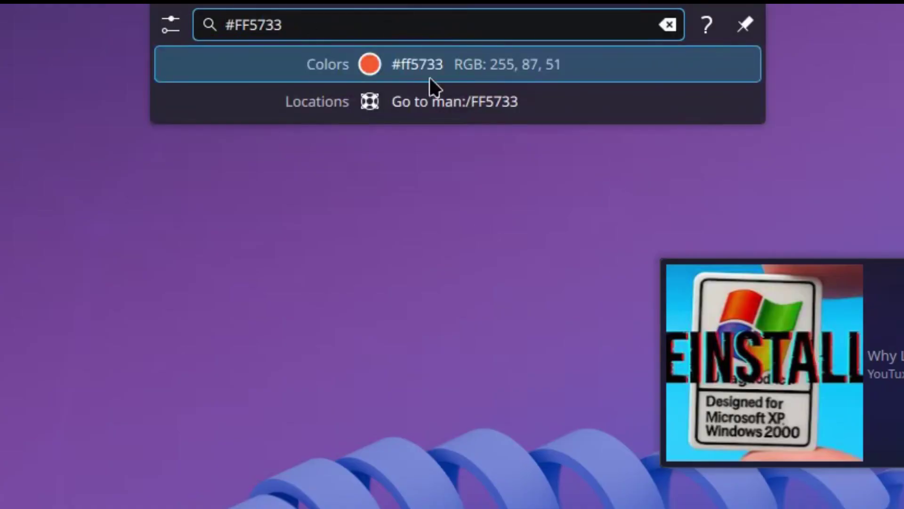
pyautogui.press('BackSpace')
pyautogui.press('BackSpace')
pyautogui.press('BackSpace')
pyautogui.press('BackSpace')
pyautogui.press('BackSpace')
pyautogui.press('BackSpace')
pyautogui.press('BackSpace')
pyautogui.write('y')
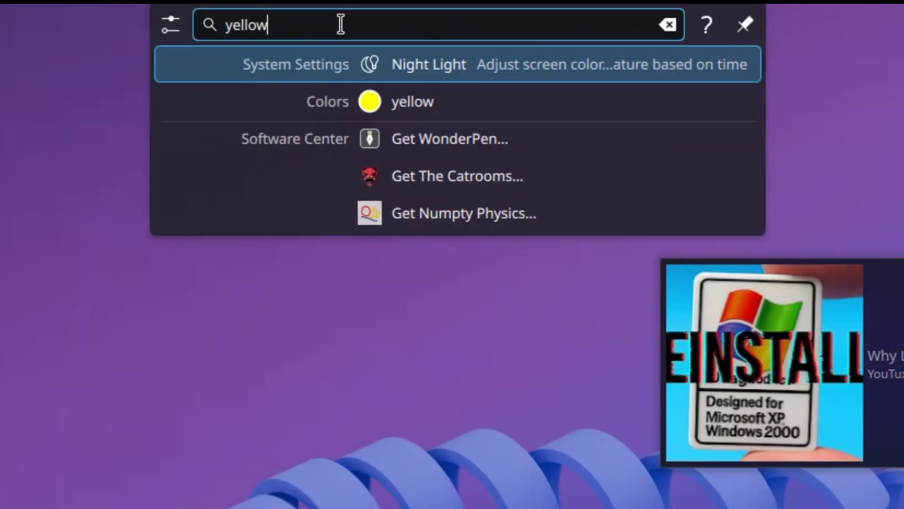
pyautogui.write('ell')
# - Replace the KRunner query with red and open the matching entry under Colors
pyautogui.press('BackSpace')
pyautogui.press('BackSpace')
pyautogui.press('BackSpace')
pyautogui.press('BackSpace')
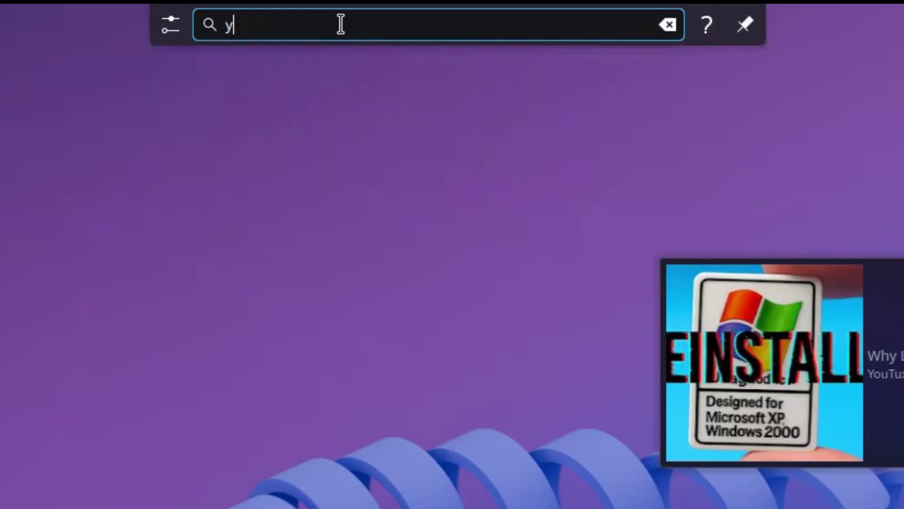
pyautogui.write('red')
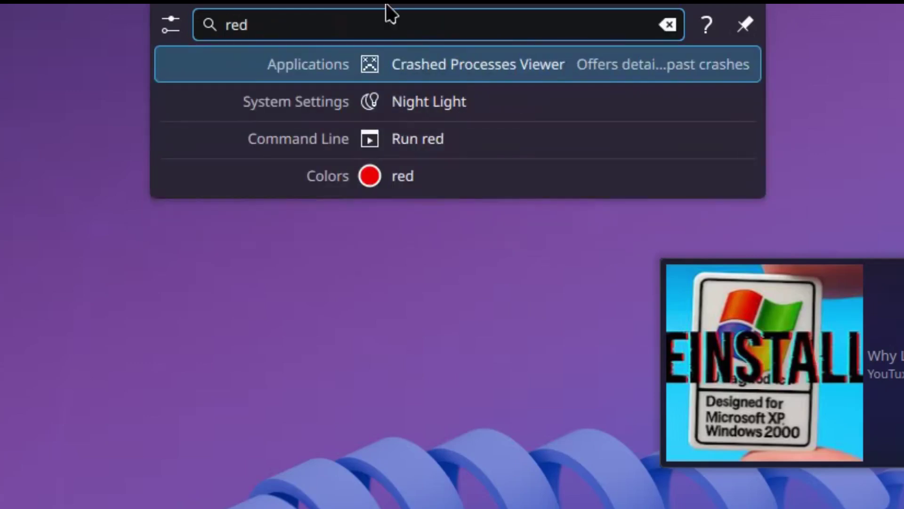
pyautogui.press('Down')
pyautogui.press('Down')
pyautogui.press('Down')
pyautogui.press('Return')
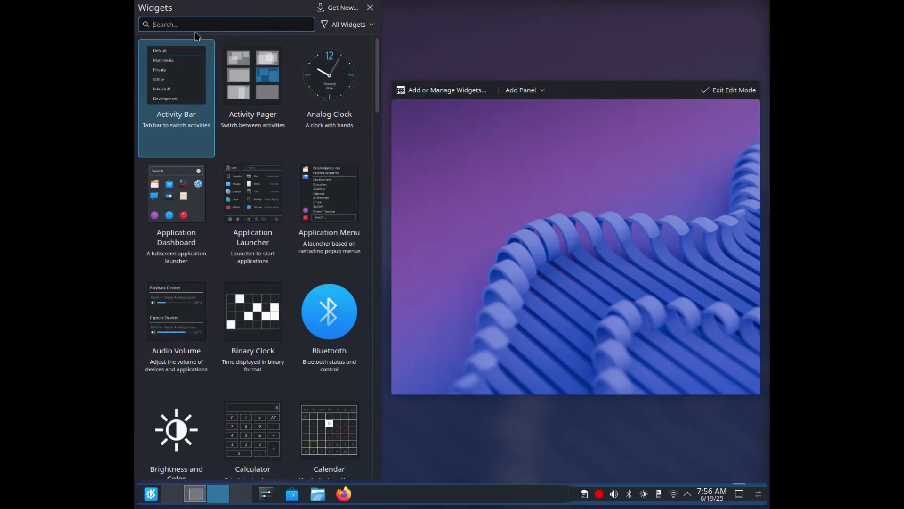
# - Search the widget list for player and place the Media Player widget on the desktop
pyautogui.write('play')
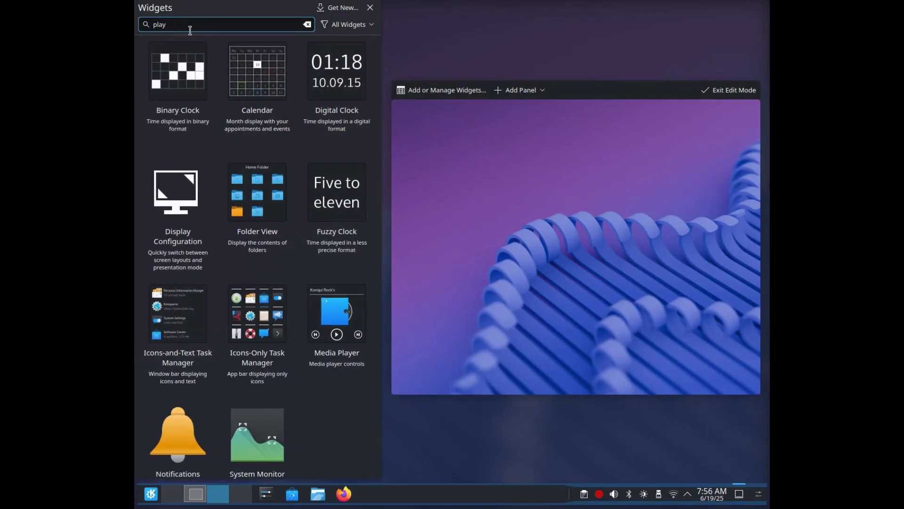
pyautogui.write('er')
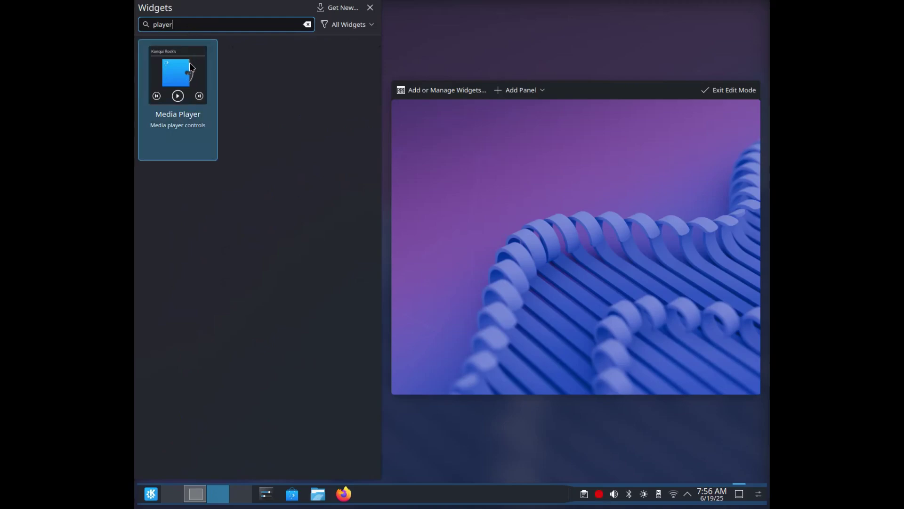
pyautogui.moveTo(190, 69); pyautogui.dragTo(617, 246)
pyautogui.click(603, 241)
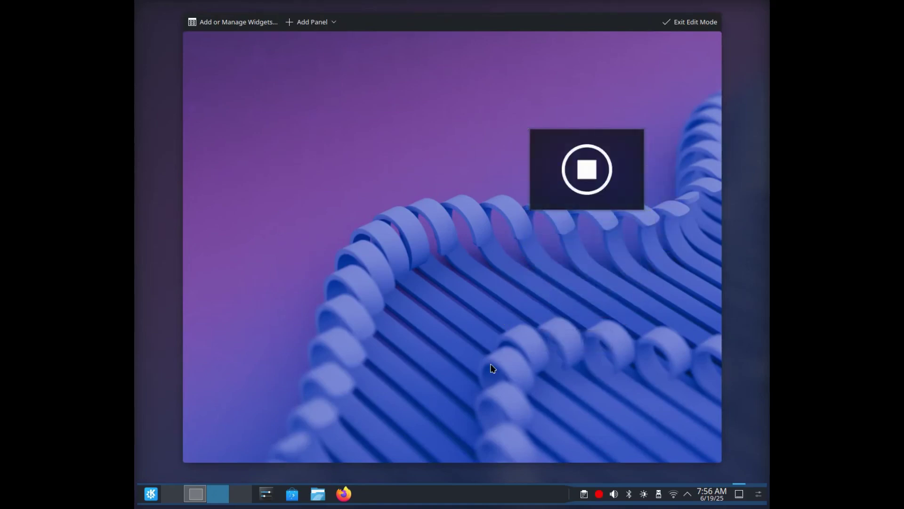
# - Search the widgets for disk, place Disks & Devices beside the media player widget and exit edit mode
pyautogui.click(224, 23)
pyautogui.write('disk')
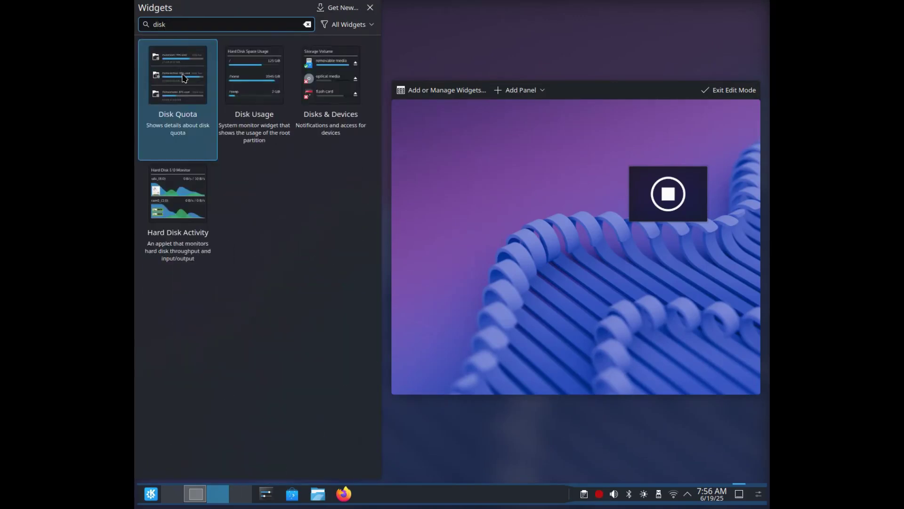
pyautogui.moveTo(306, 80); pyautogui.dragTo(608, 278)
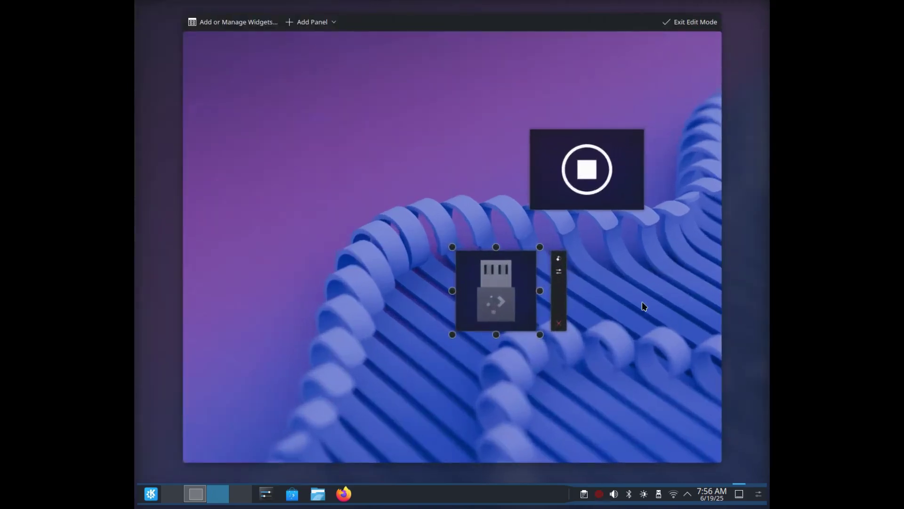
pyautogui.moveTo(496, 292); pyautogui.dragTo(446, 164)
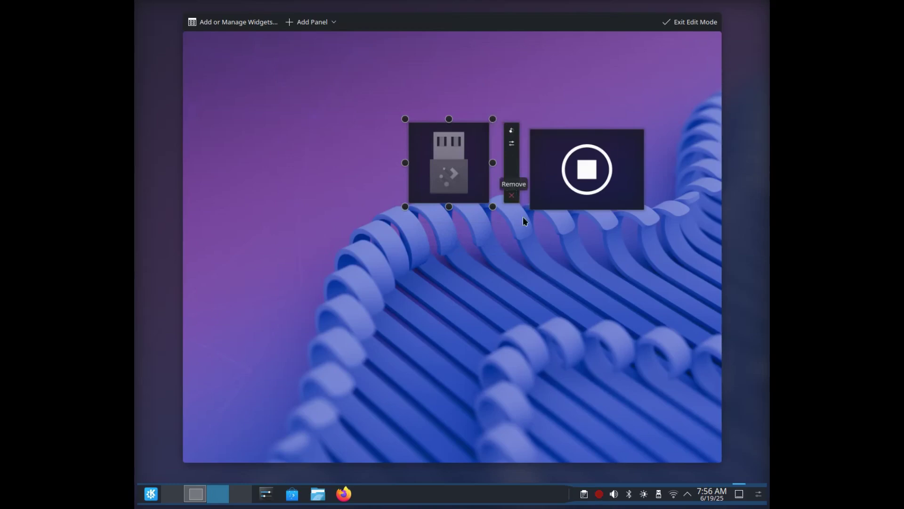
pyautogui.click(690, 22)
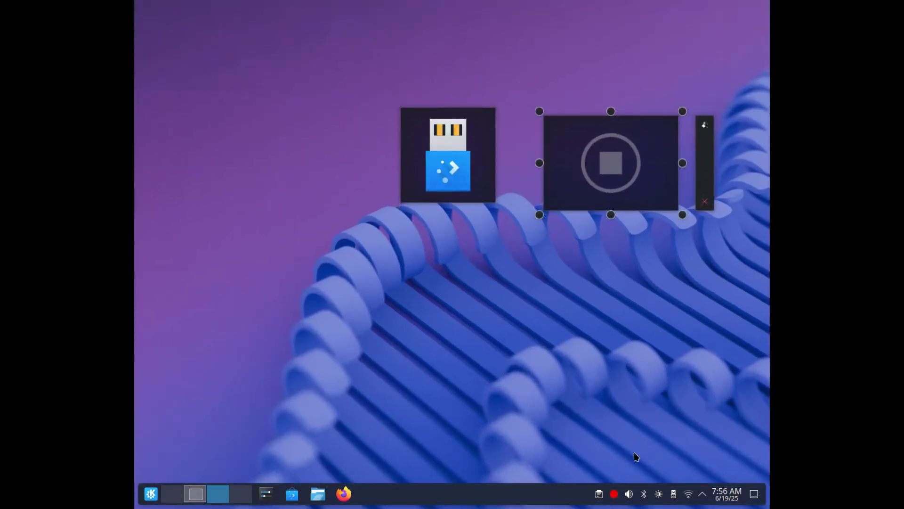
# - Open Disks & Devices from the system tray and view the available actions for the Ventoy and kde neon volumes
pyautogui.click(674, 494)
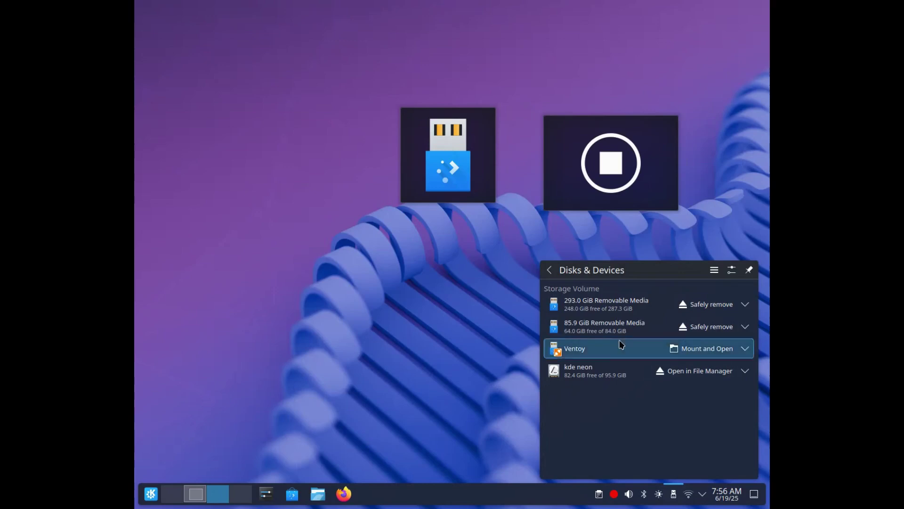
pyautogui.click(745, 349)
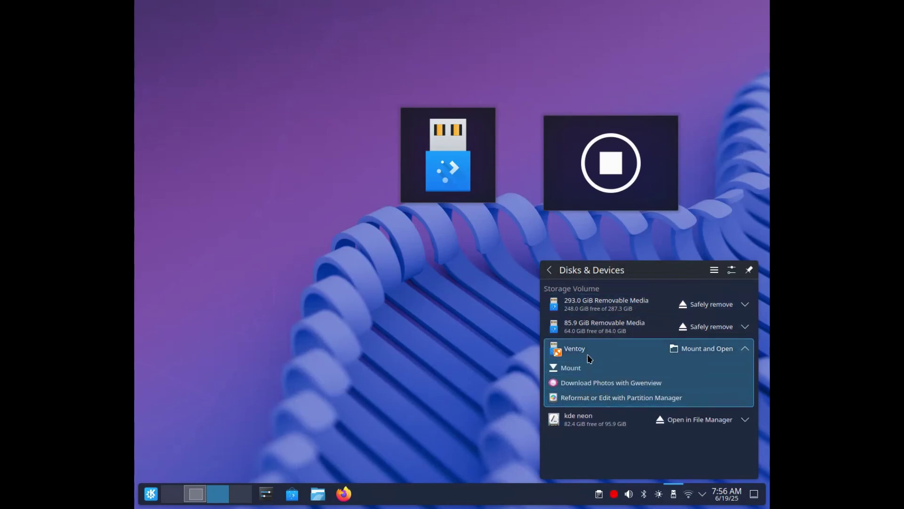
pyautogui.click(738, 424)
pyautogui.click(620, 466)
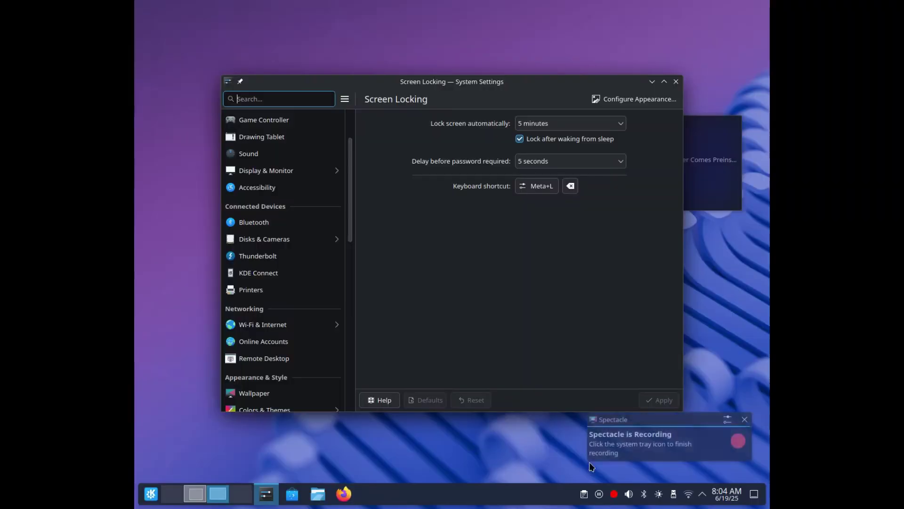
# - Dismiss the Spectacle recording notification and view the resolution and refresh rate choices in Display Configuration
pyautogui.click(745, 419)
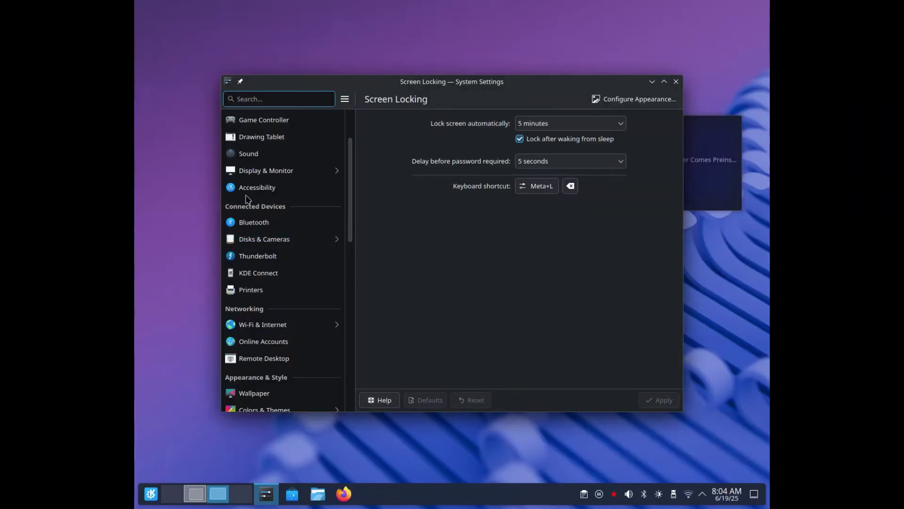
pyautogui.click(255, 172)
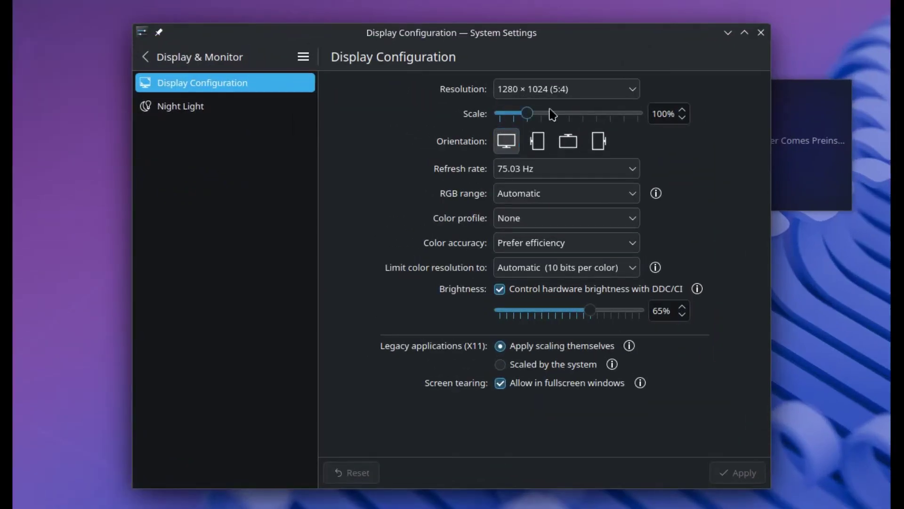
pyautogui.click(587, 100)
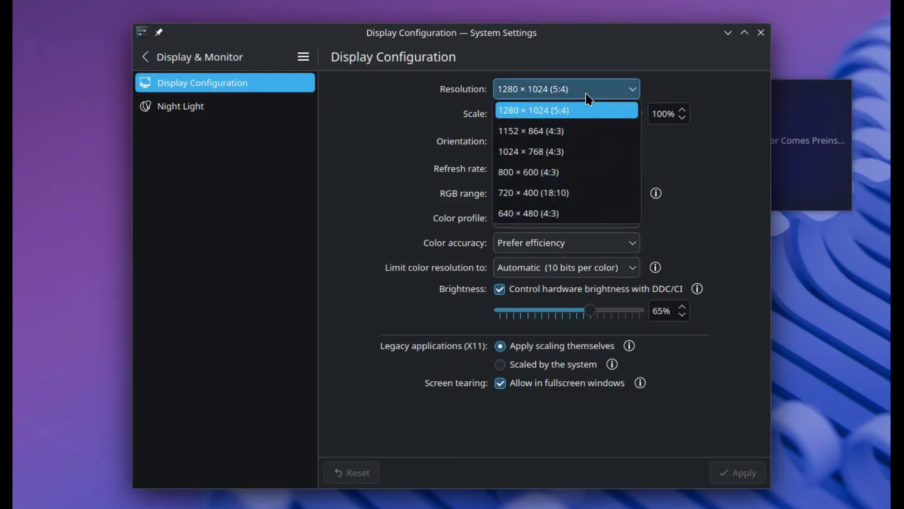
pyautogui.click(616, 90)
pyautogui.click(580, 175)
pyautogui.click(696, 177)
# - View the choices for RGB range, color profile, color accuracy and color resolution limit without changing them
pyautogui.click(585, 201)
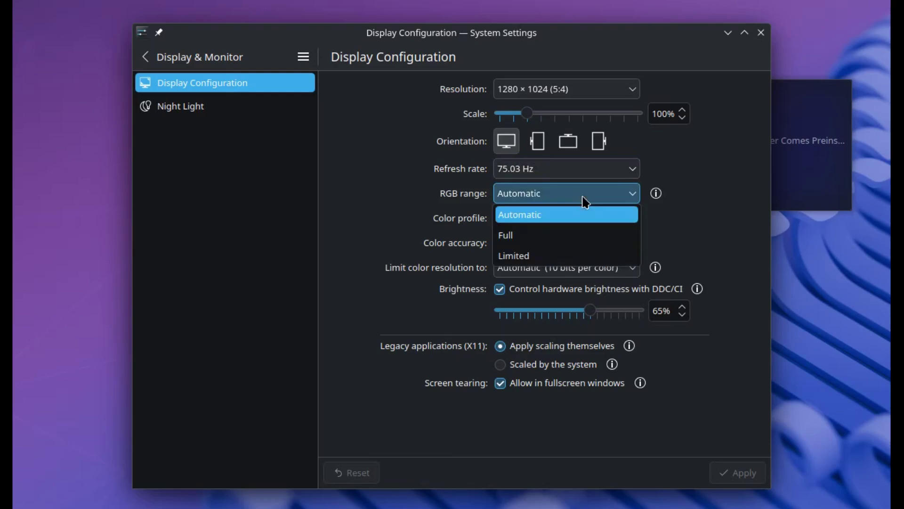
pyautogui.click(690, 205)
pyautogui.click(632, 218)
pyautogui.click(661, 227)
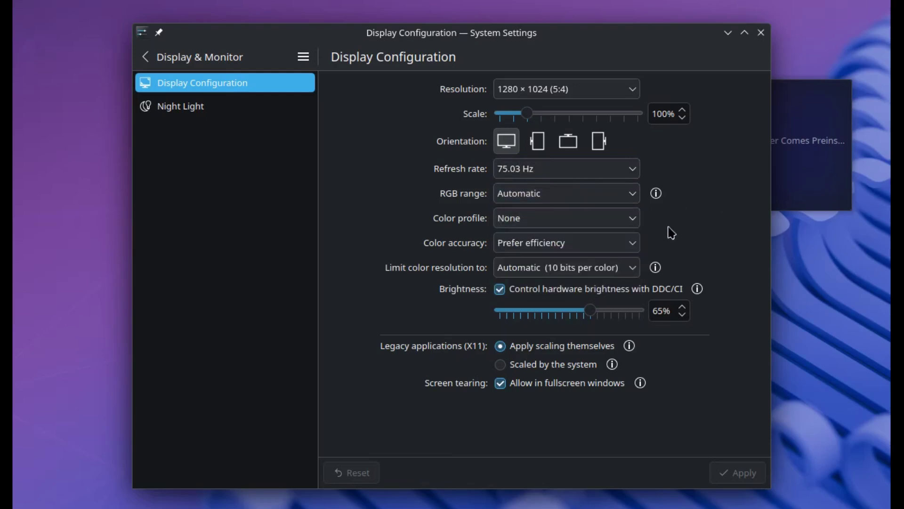
pyautogui.click(601, 250)
pyautogui.click(714, 255)
pyautogui.click(598, 271)
pyautogui.click(287, 271)
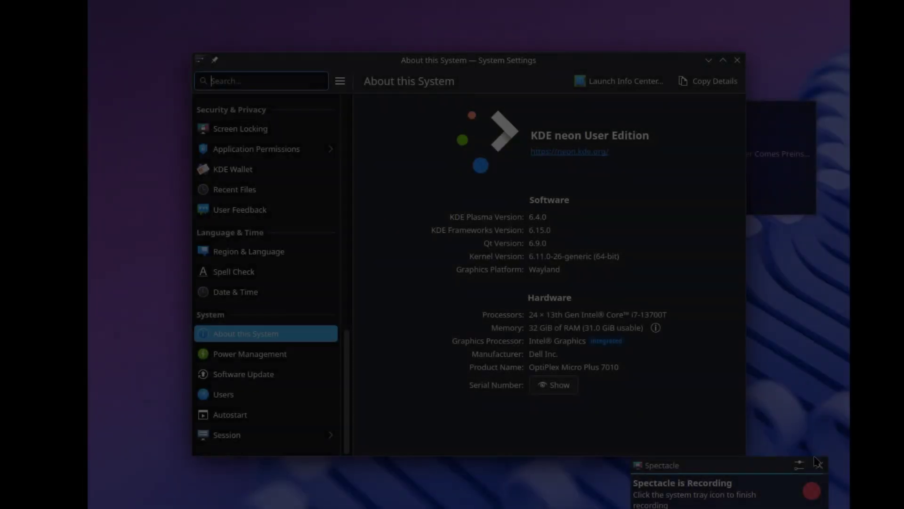
# - Launch Info Center, open System Monitor from it and examine the Overview page's resource usage and running applications
pyautogui.click(609, 82)
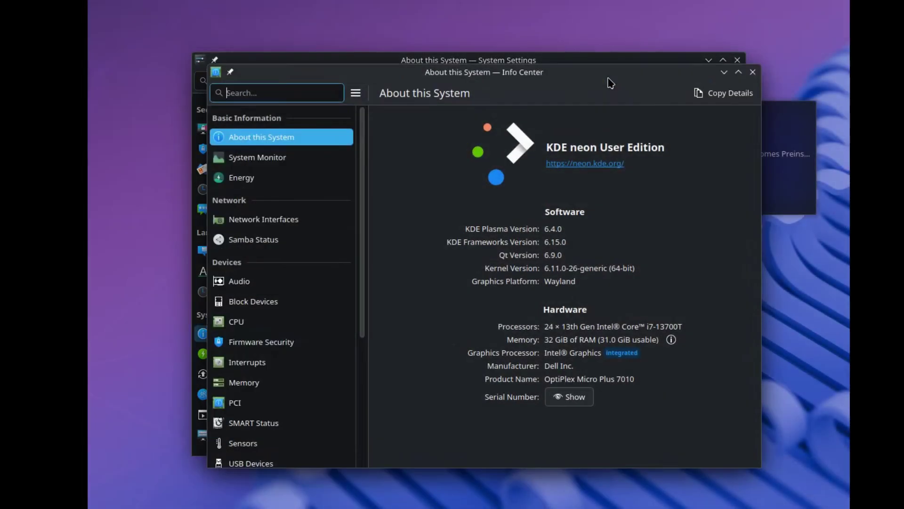
pyautogui.click(261, 159)
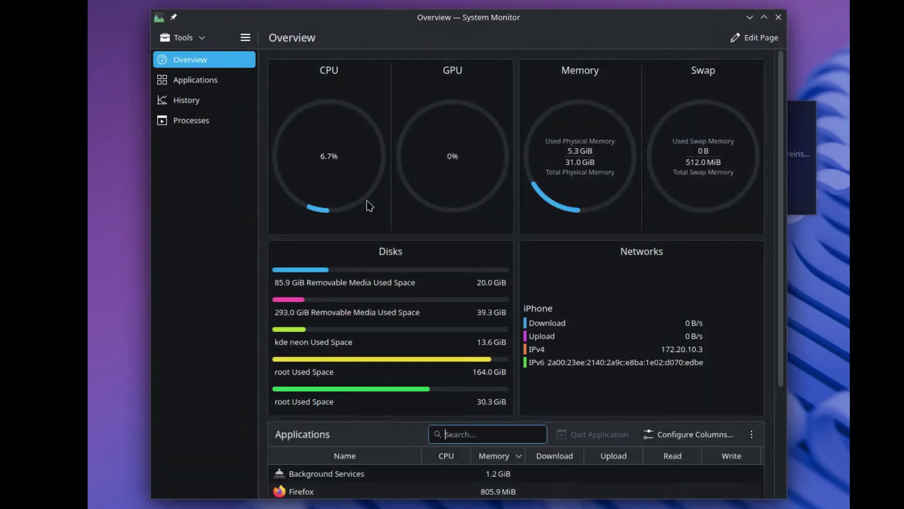
pyautogui.scroll(-3, 448, 354)
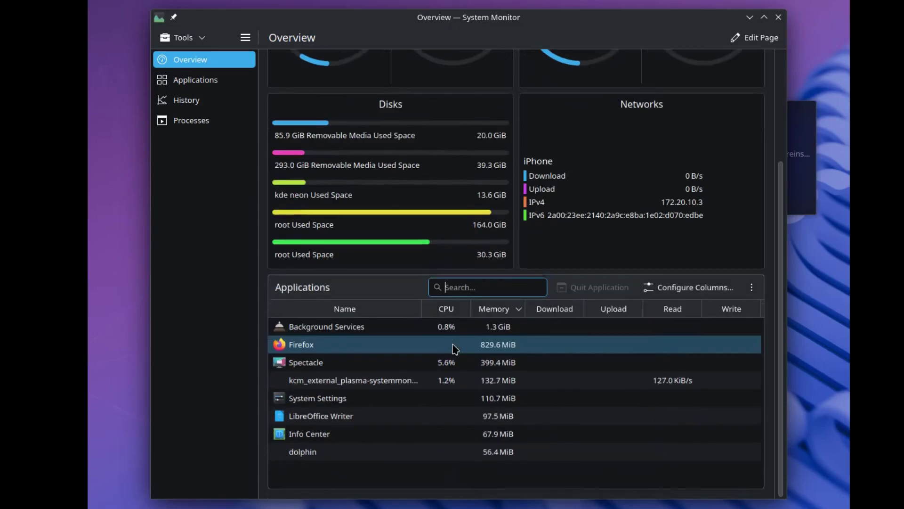
pyautogui.click(390, 352)
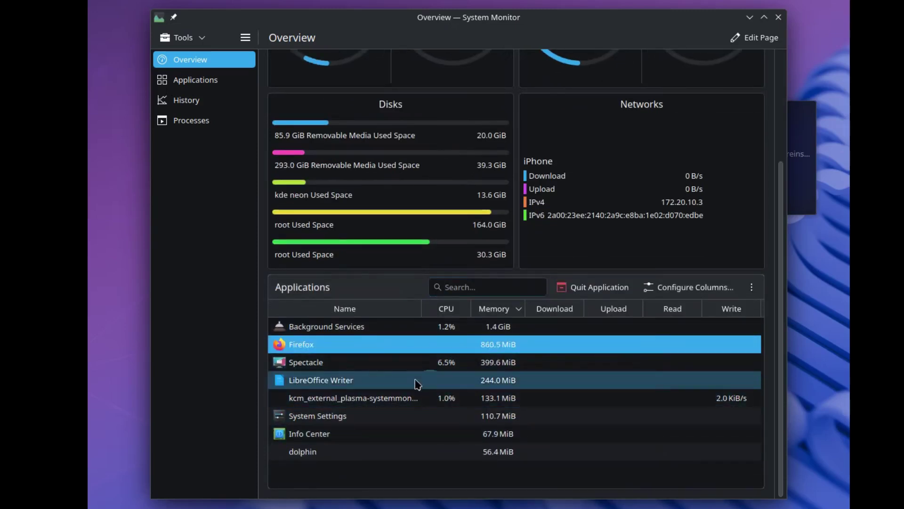
pyautogui.click(415, 366)
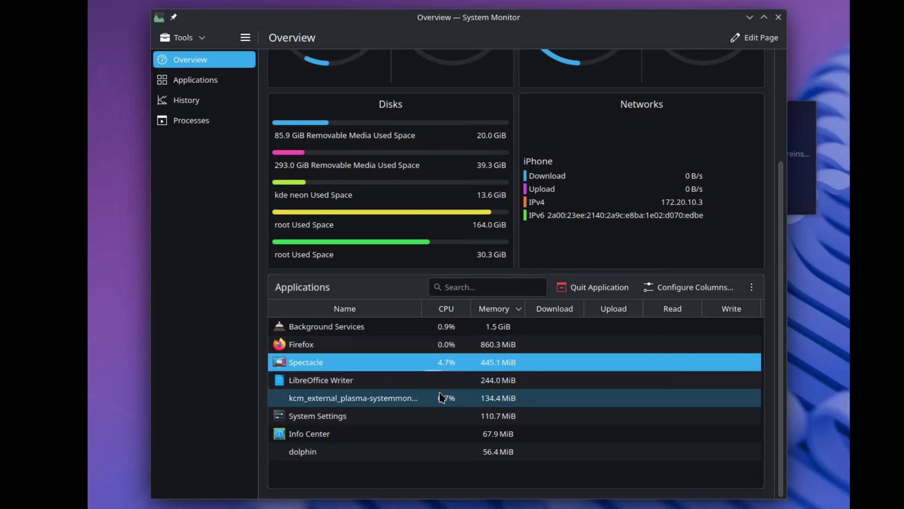
pyautogui.scroll(3, 443, 243)
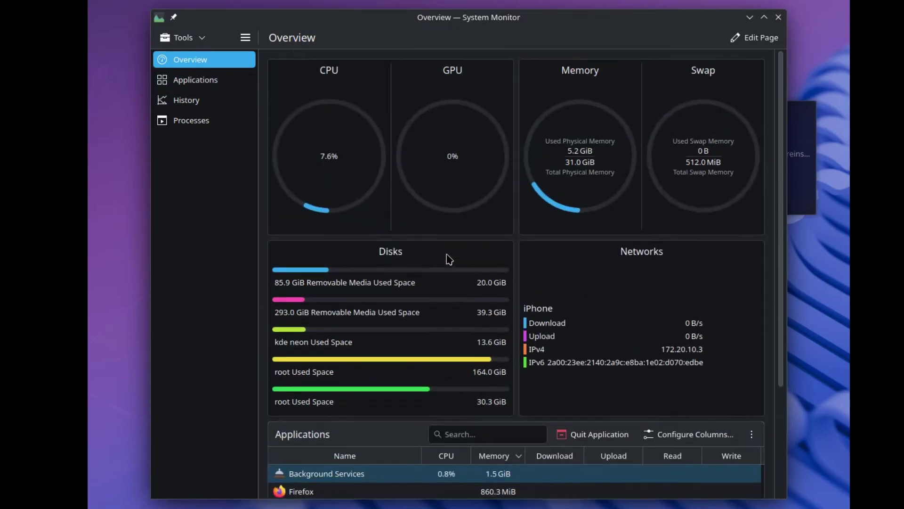
# - Put the Overview page into edit mode, look through its layout and save the page
pyautogui.click(748, 39)
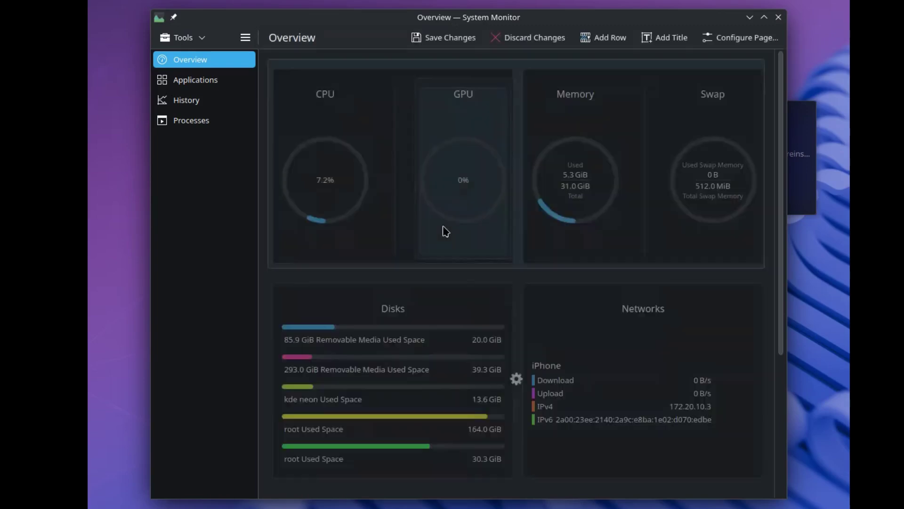
pyautogui.scroll(-5, 483, 354)
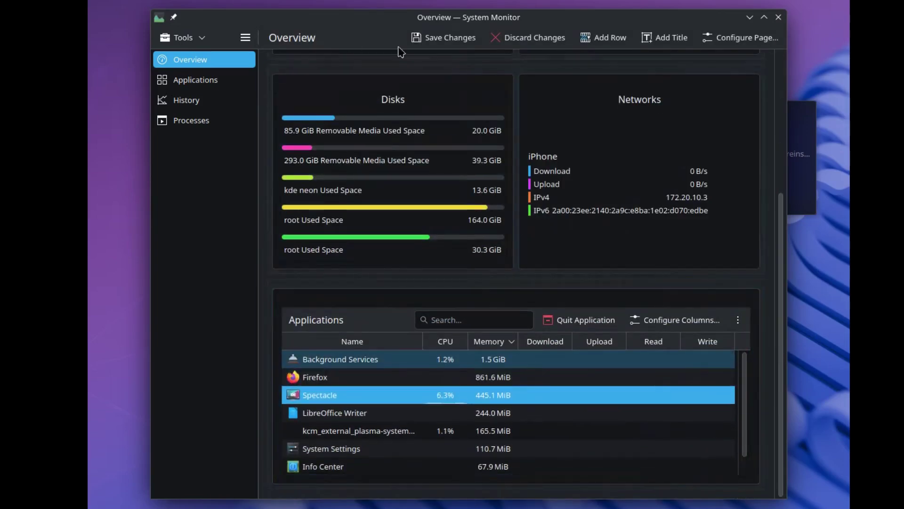
pyautogui.click(451, 42)
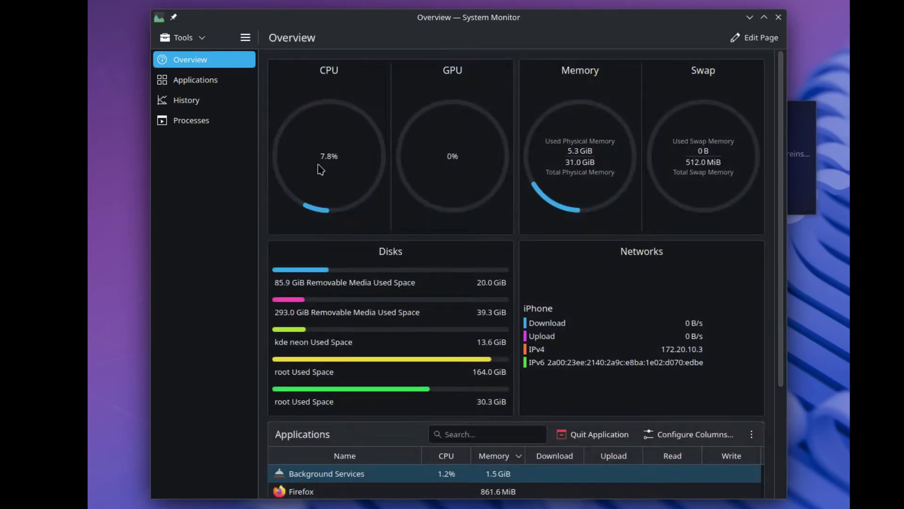
# - View the configurable columns of the Overview page's Applications table and accept the configuration as it is
pyautogui.scroll(-4, 350, 245)
pyautogui.scroll(3, 350, 244)
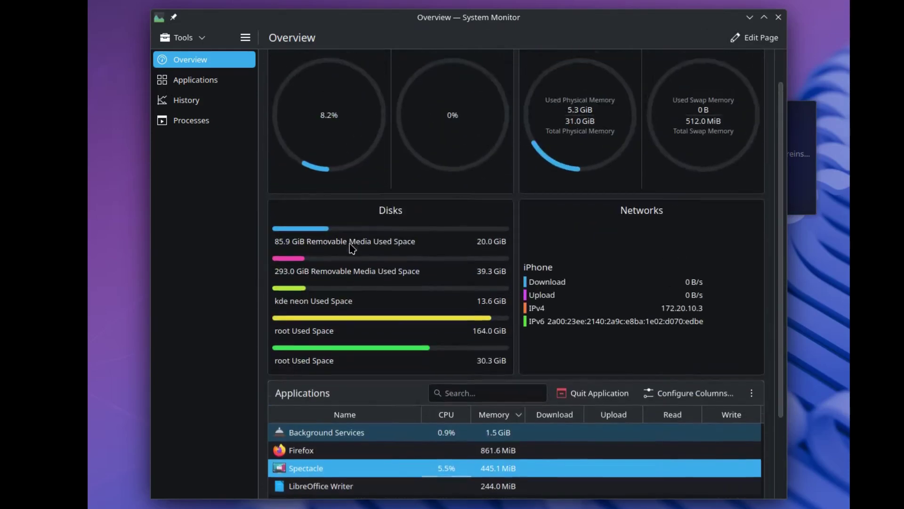
pyautogui.click(669, 396)
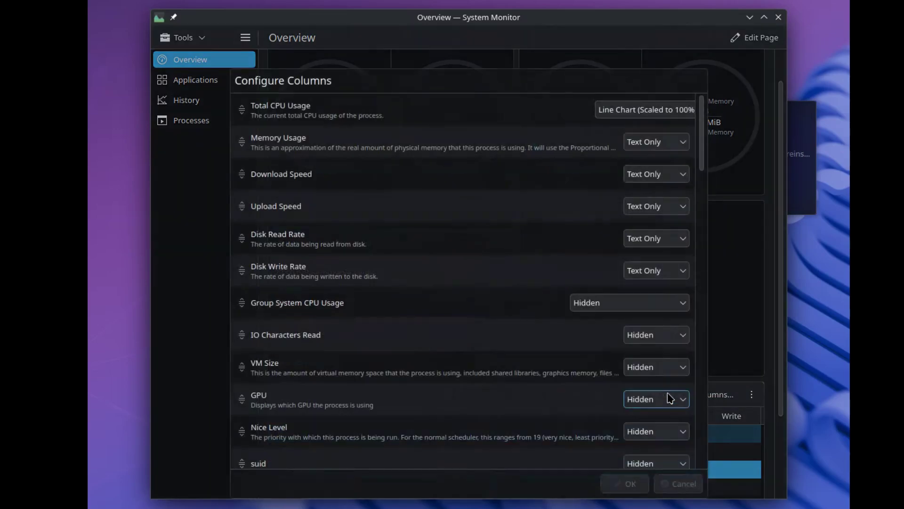
pyautogui.moveTo(707, 154); pyautogui.dragTo(704, 299)
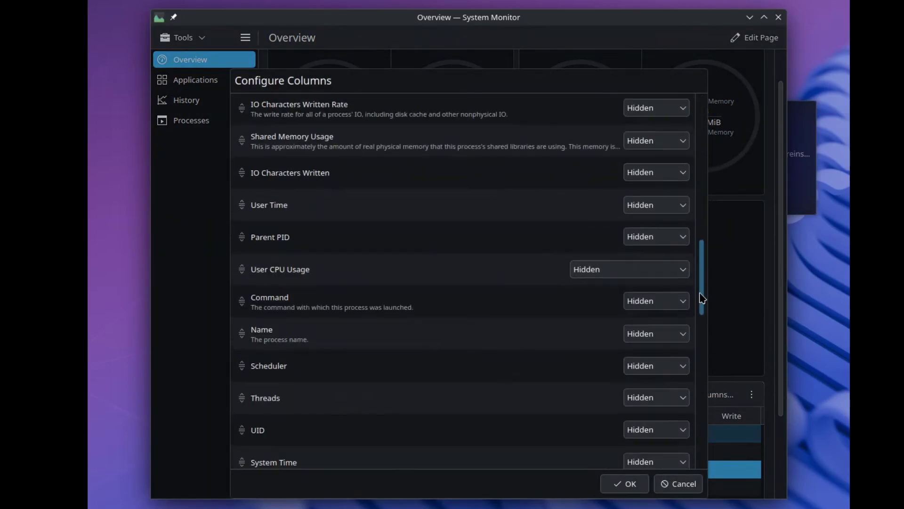
pyautogui.click(627, 484)
# - Examine the Applications page and the History page's usage graphs, and open the Processes page
pyautogui.click(179, 79)
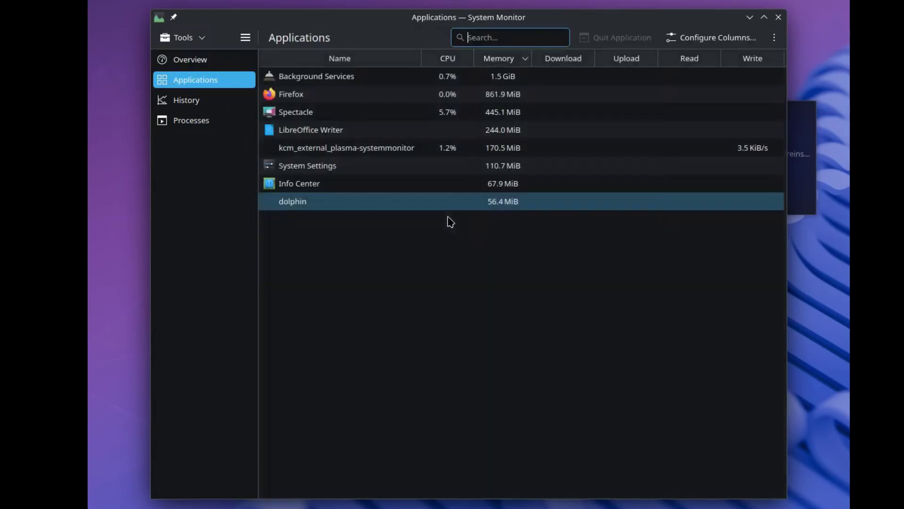
pyautogui.click(201, 101)
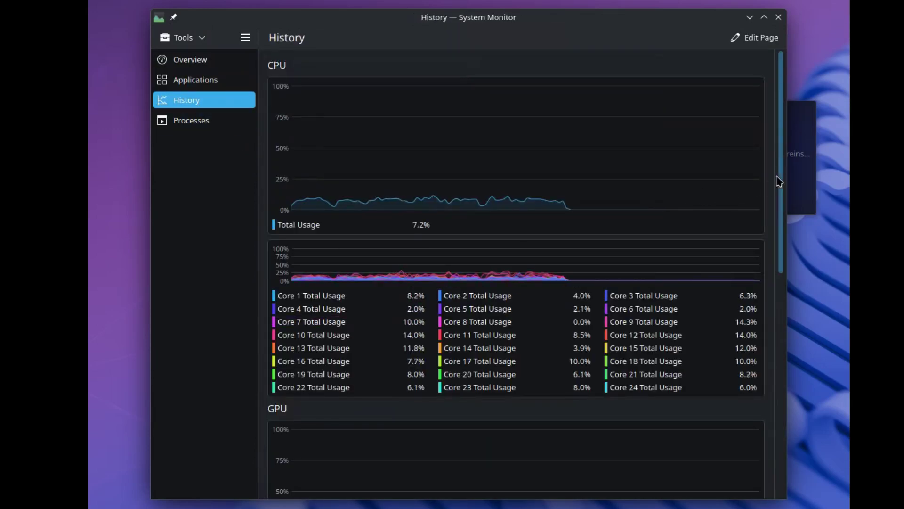
pyautogui.scroll(-2, 773, 188)
pyautogui.moveTo(774, 230); pyautogui.dragTo(608, 176)
pyautogui.click(185, 126)
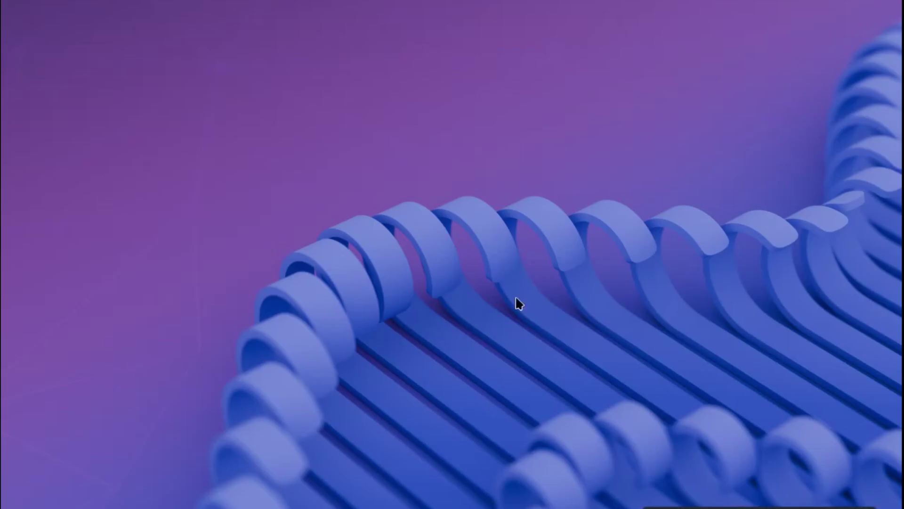
# - Open the desktop's wallpaper settings, view the available images and close the dialog without changes
pyautogui.rightClick(474, 269)
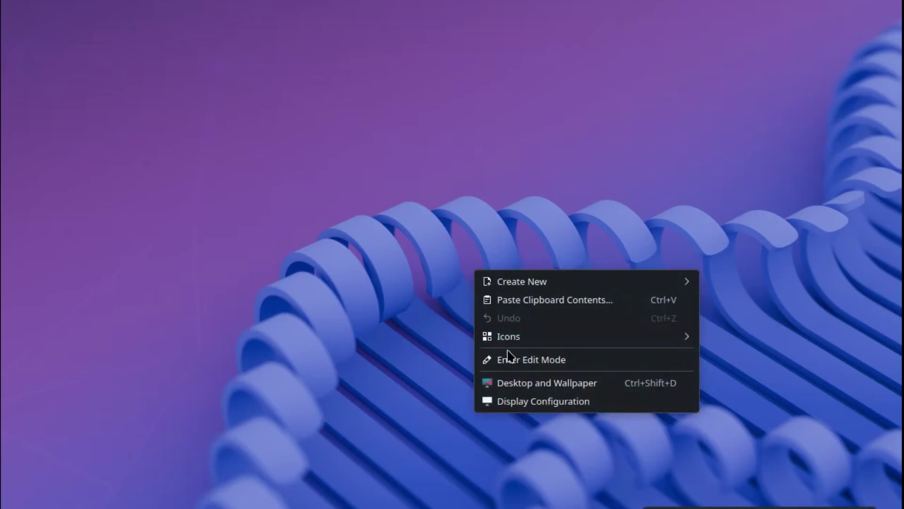
pyautogui.click(508, 382)
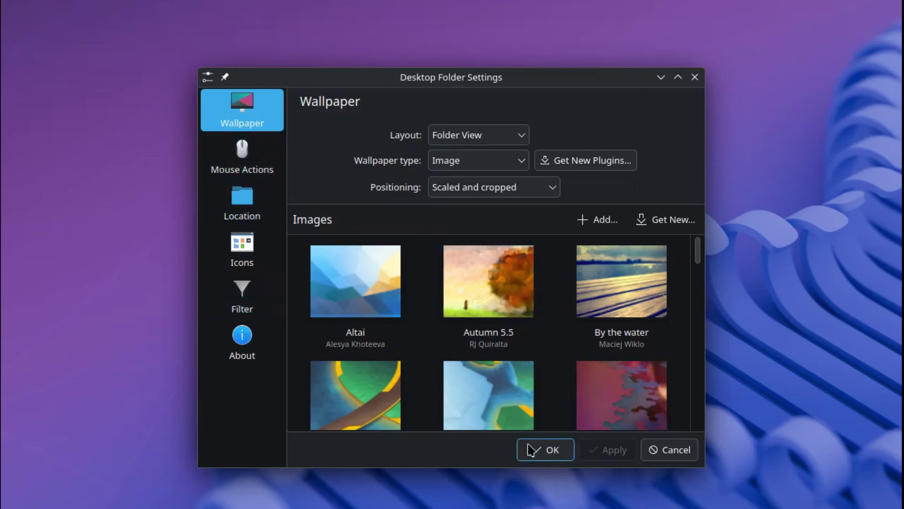
pyautogui.click(693, 78)
# - Open System Settings, apply the Breeze theme and move the window down to reveal the light wallpaper
pyautogui.rightClick(356, 458)
pyautogui.click(662, 464)
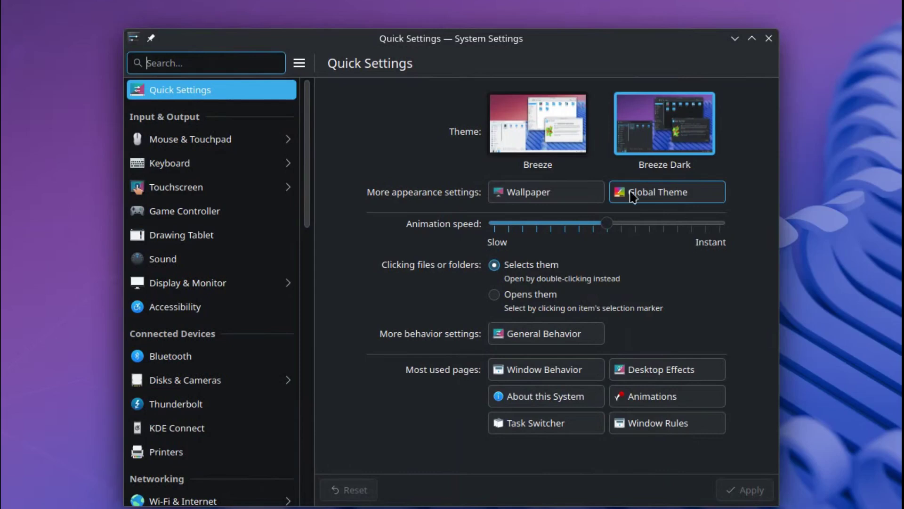
pyautogui.click(556, 133)
pyautogui.click(751, 491)
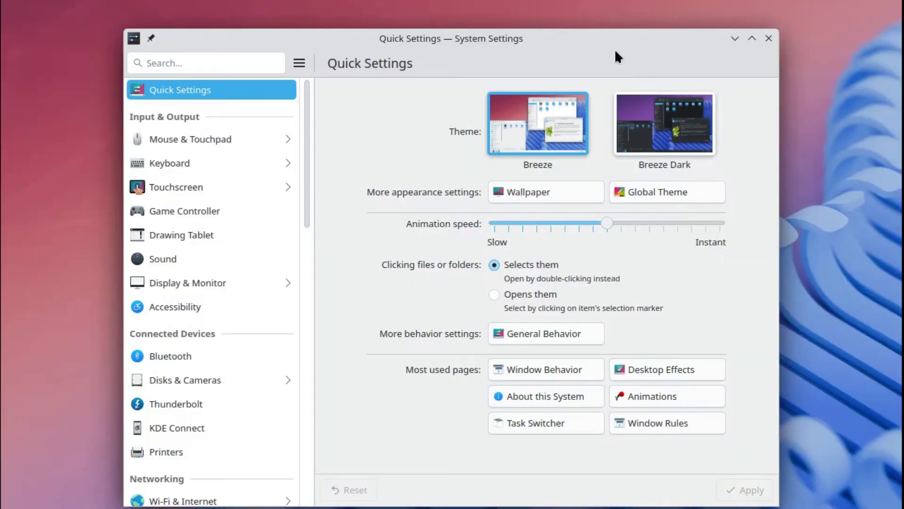
pyautogui.moveTo(614, 49); pyautogui.dragTo(579, 428)
# - Apply the Breeze Dark theme and move the System Settings window back up into view
pyautogui.click(632, 492)
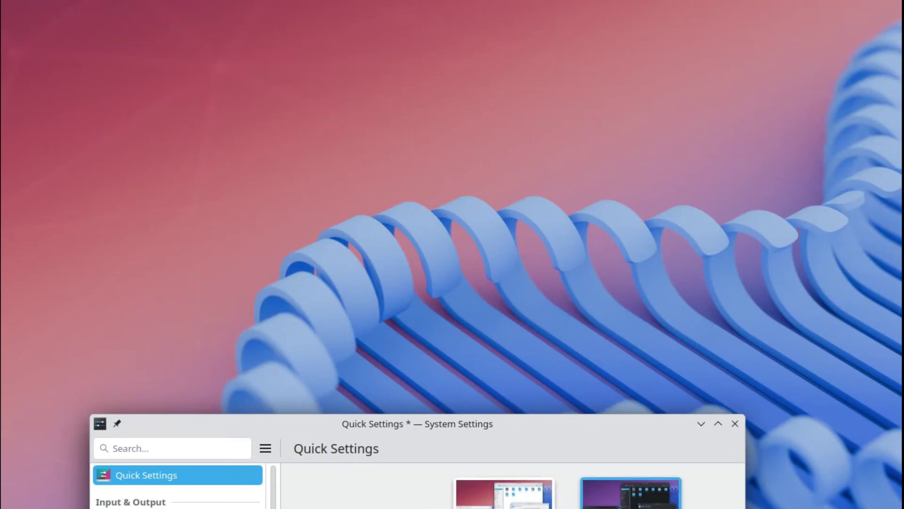
pyautogui.moveTo(652, 451); pyautogui.dragTo(636, 126)
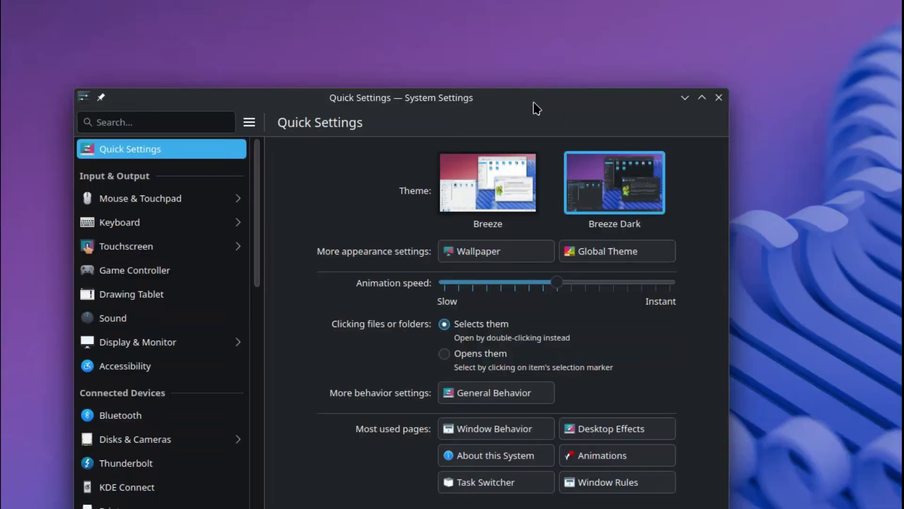
pyautogui.moveTo(535, 107); pyautogui.dragTo(553, 41)
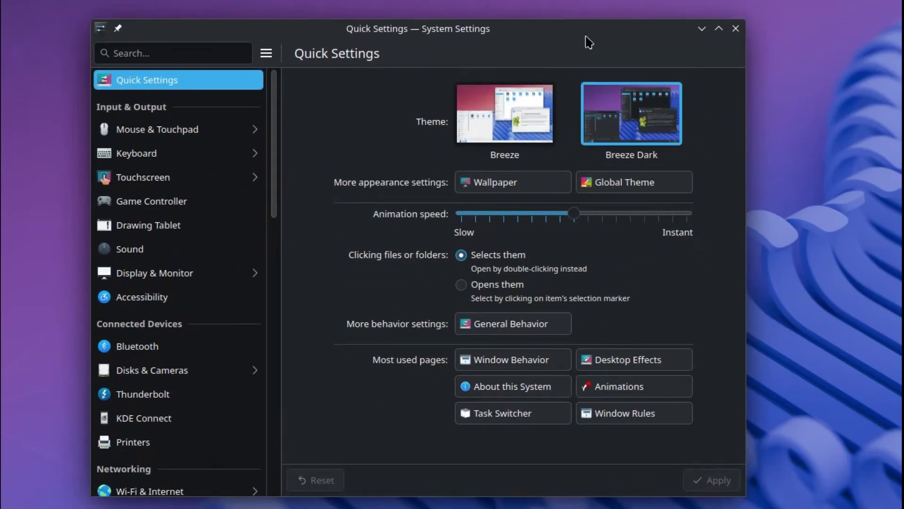
# - Minimize the System Settings window, bring it back into view and close it
pyautogui.click(701, 29)
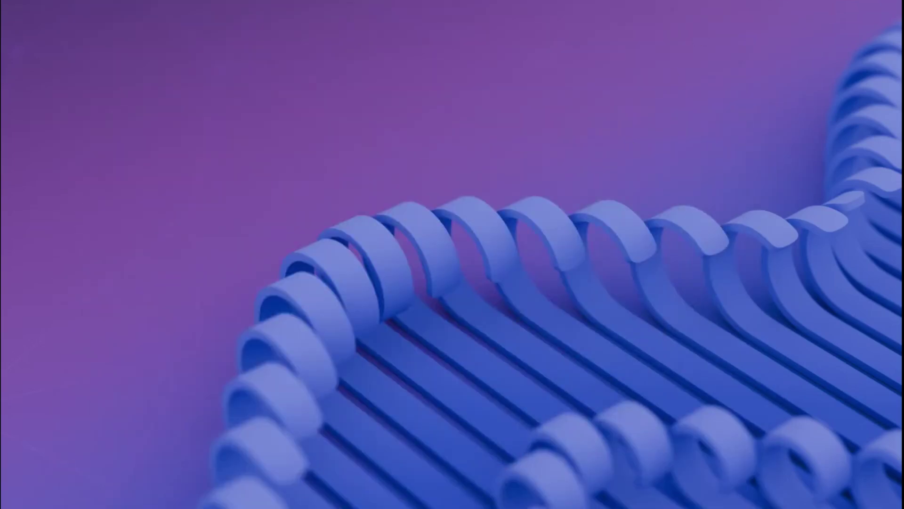
pyautogui.hotkey('alt', 'Tab')
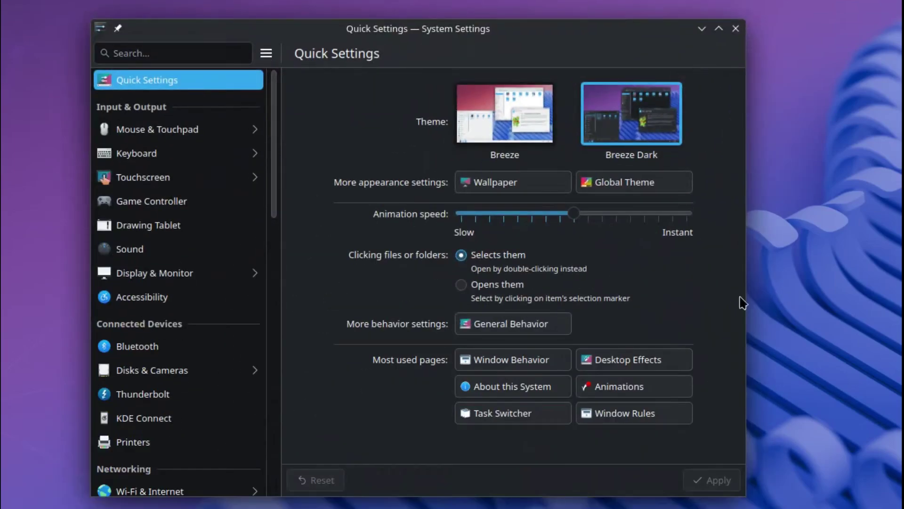
pyautogui.click(736, 30)
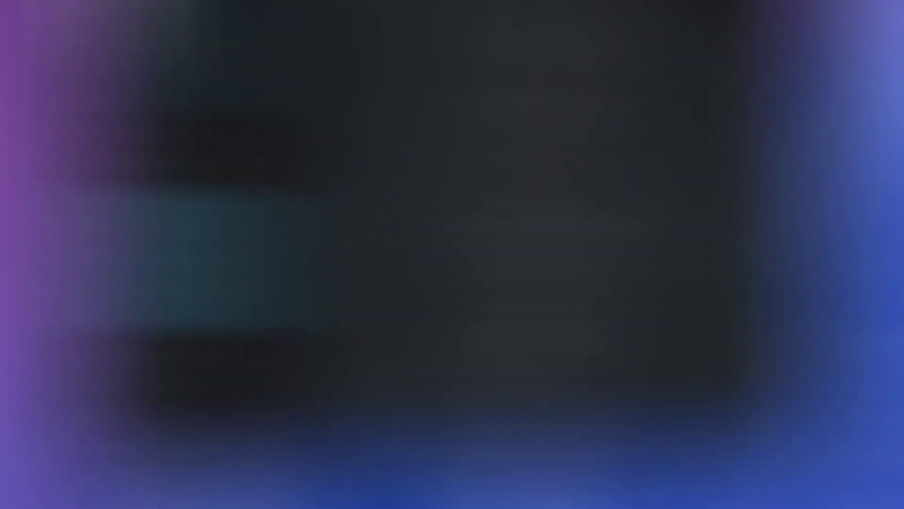
# - Search the application launcher for "kon"
pyautogui.press('super')
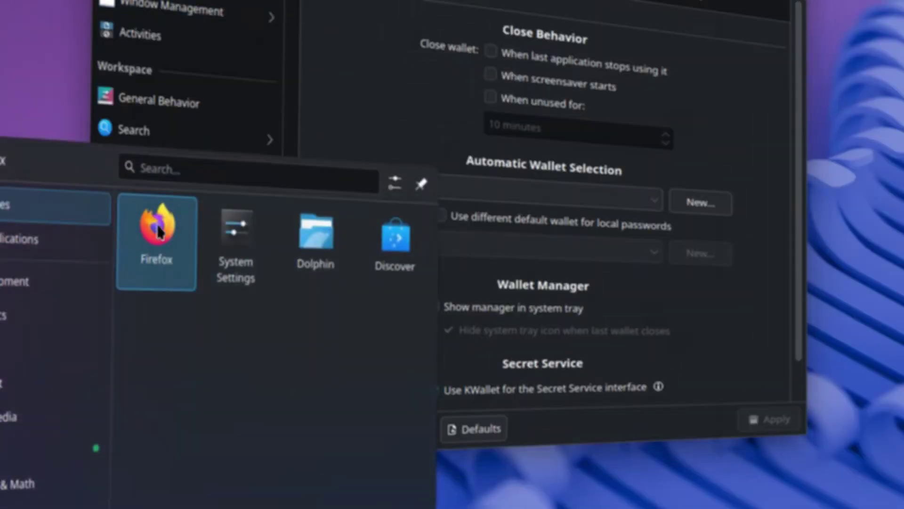
pyautogui.click(204, 172)
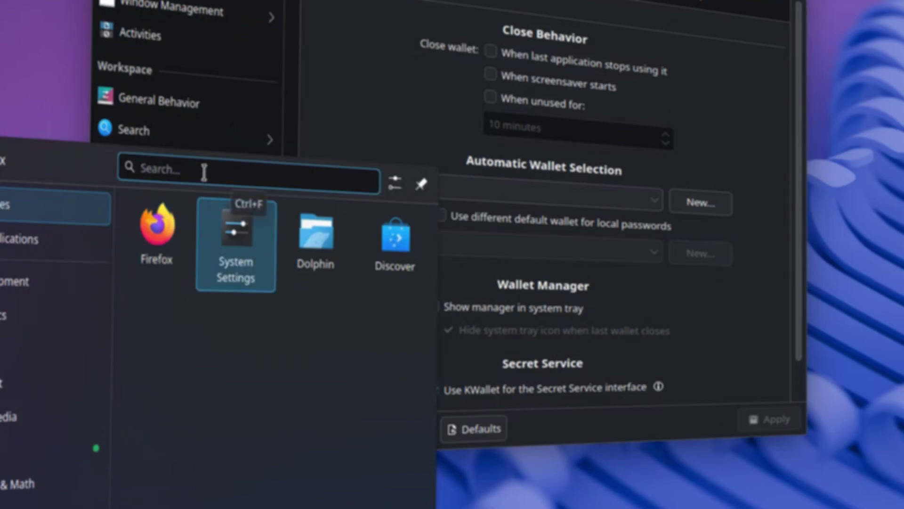
pyautogui.write('kon')
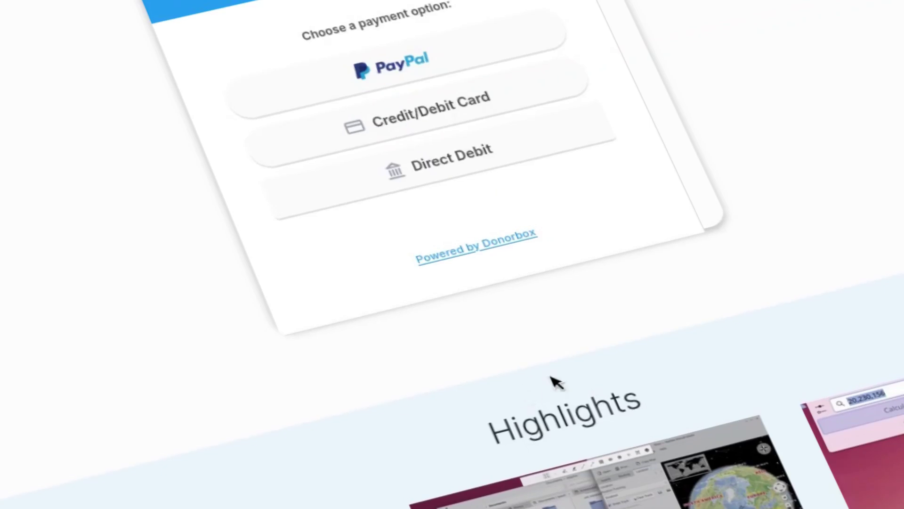
# - Choose PayPal for the €5.00 one-time donation, make the donation anonymous and proceed to PayPal
pyautogui.click(394, 71)
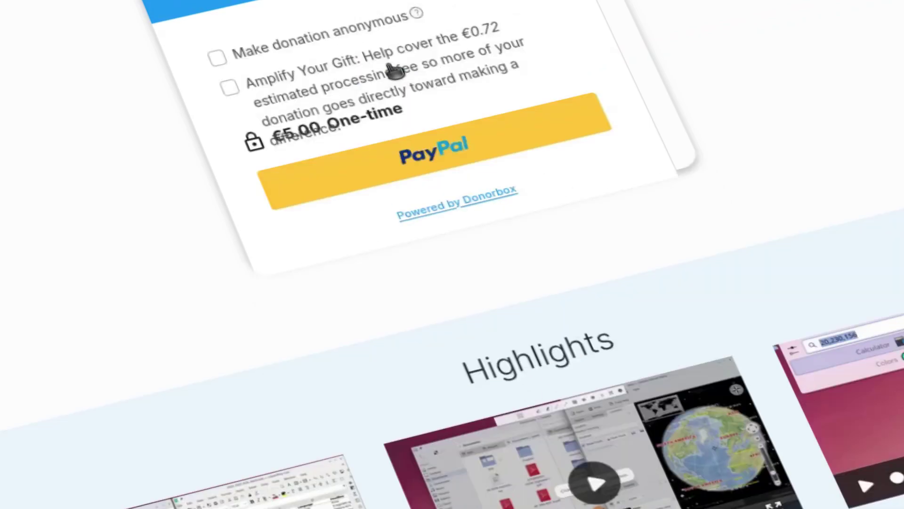
pyautogui.click(222, 55)
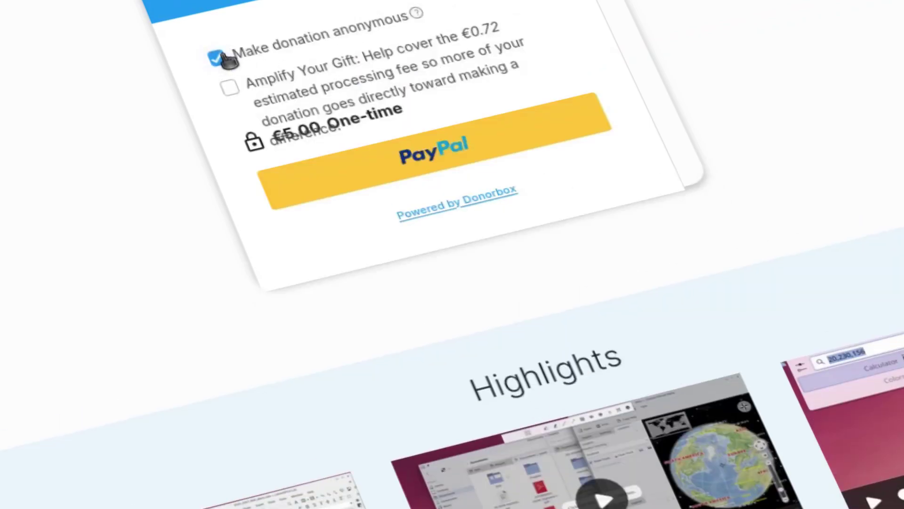
pyautogui.click(429, 163)
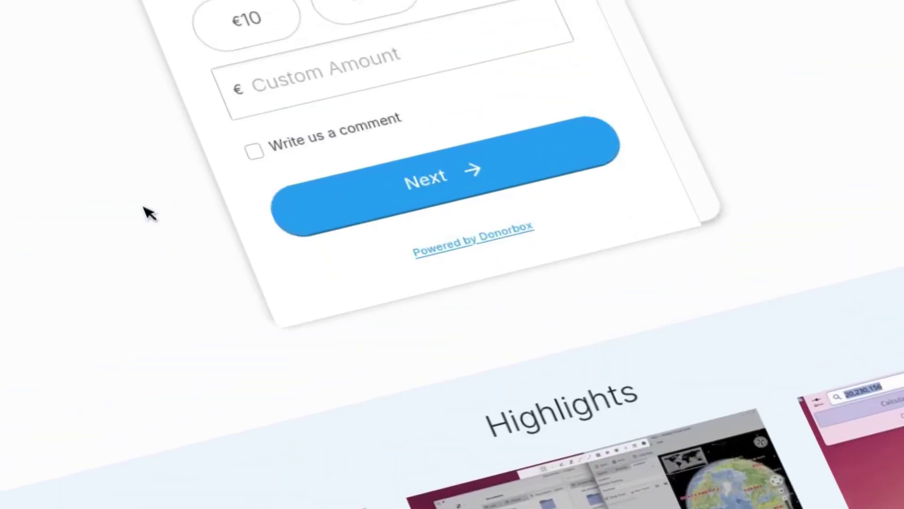
# - Enter a custom one-time donation amount of €5, tick the comment option and continue
pyautogui.click(338, 68)
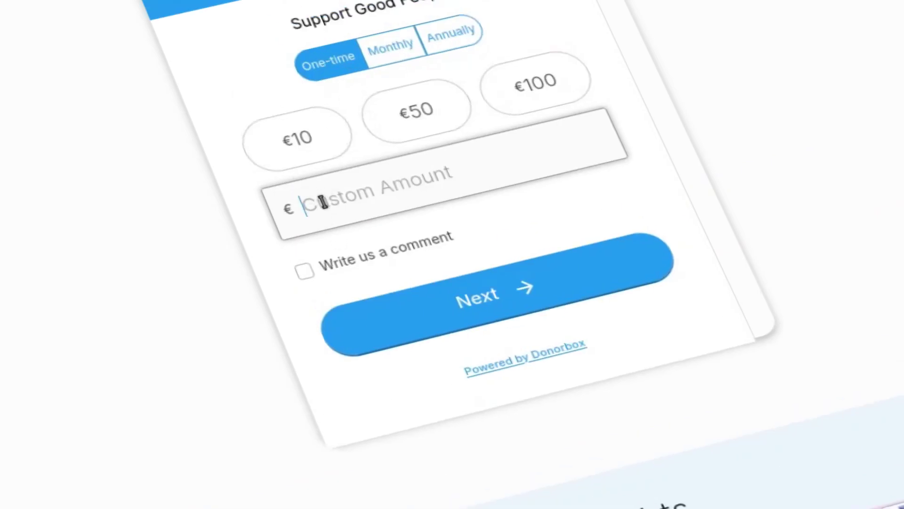
pyautogui.write('5')
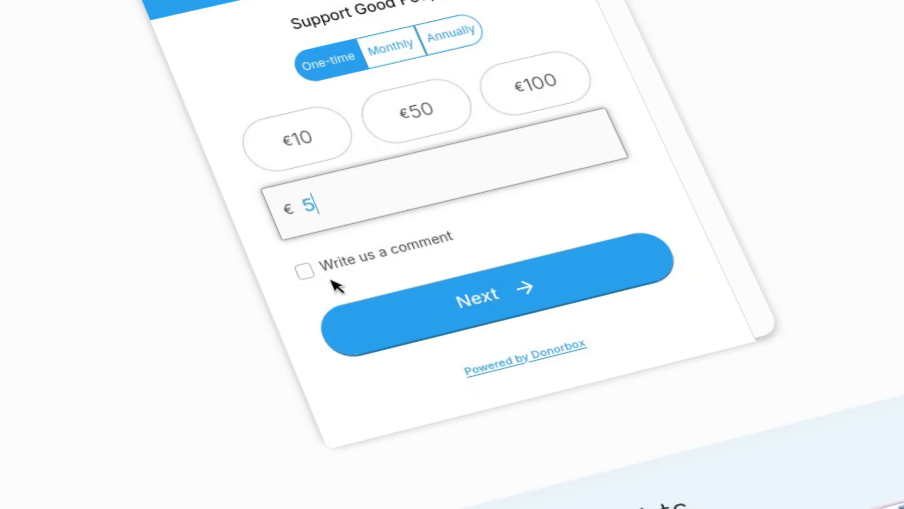
pyautogui.click(306, 273)
pyautogui.click(401, 292)
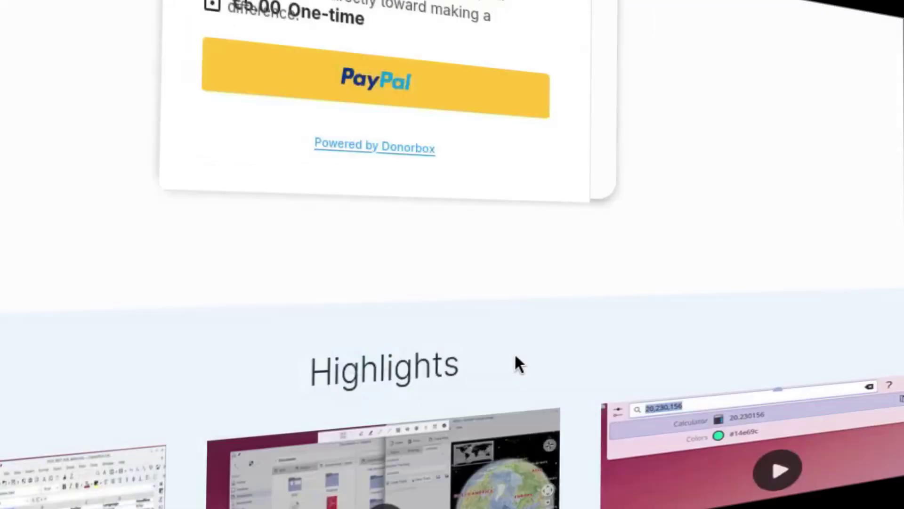
# - View the donation thank-you page's badges and read on to the Plasma 6.4 announcement's Window Management section
pyautogui.scroll(5, 319, 239)
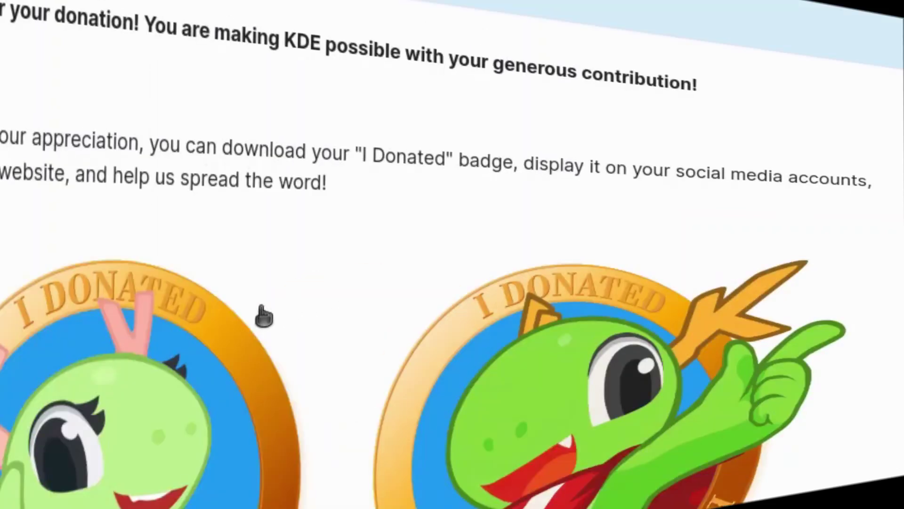
pyautogui.scroll(-5, 340, 311)
pyautogui.scroll(5, 340, 311)
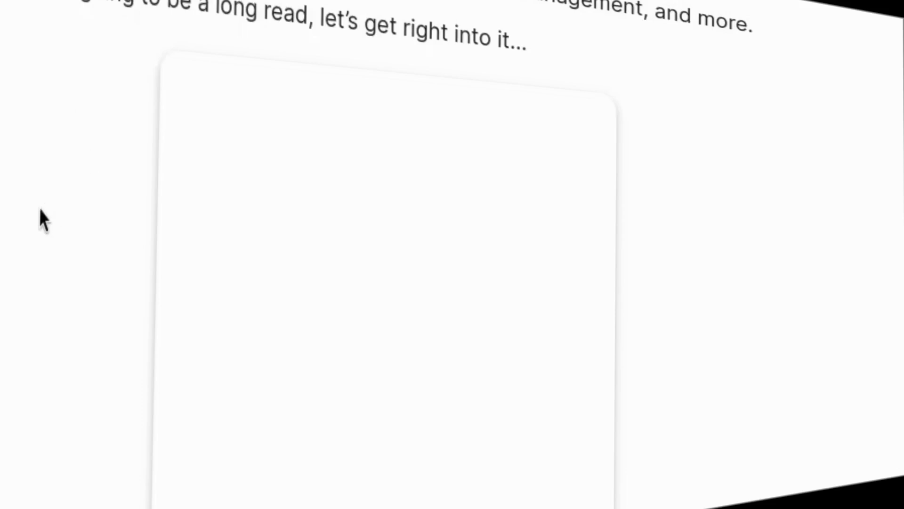
pyautogui.scroll(-15, 43, 235)
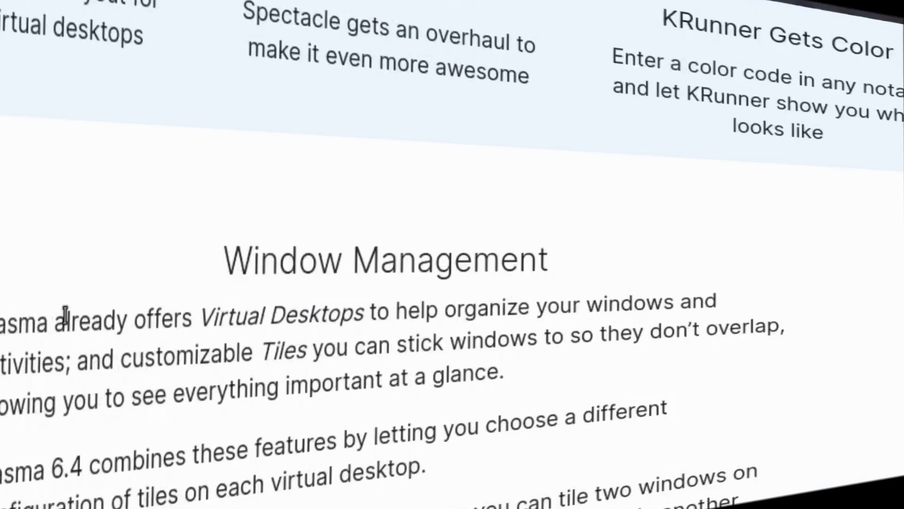
pyautogui.scroll(-10, 65, 315)
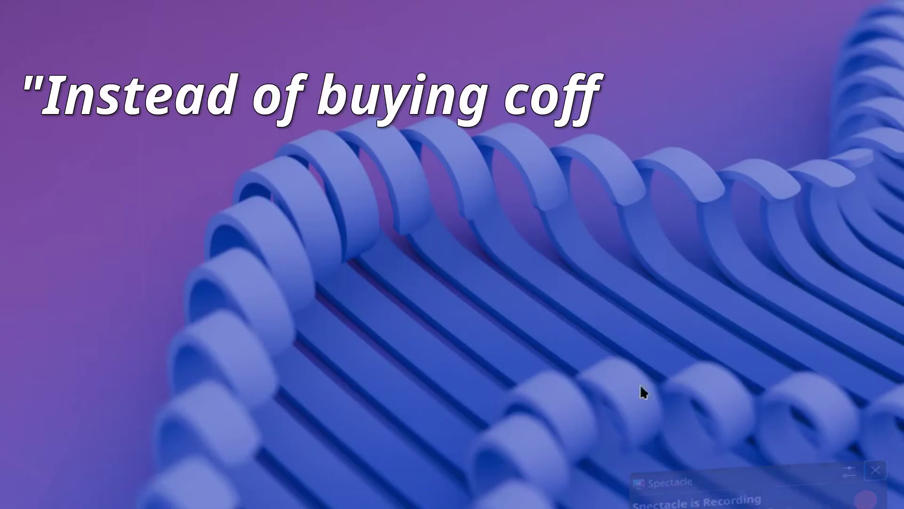
# - View the office applications marked as new in the application launcher and dismiss the launcher
pyautogui.press('super')
pyautogui.click(34, 450)
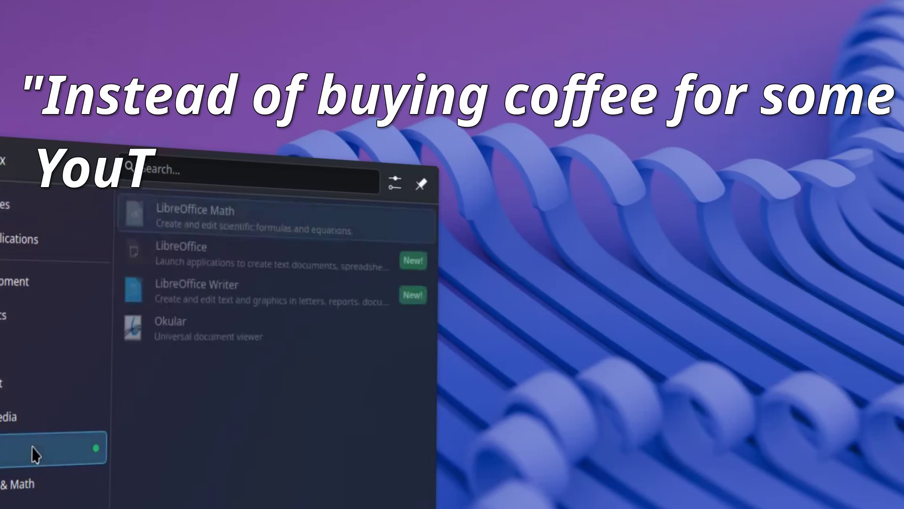
pyautogui.click(537, 287)
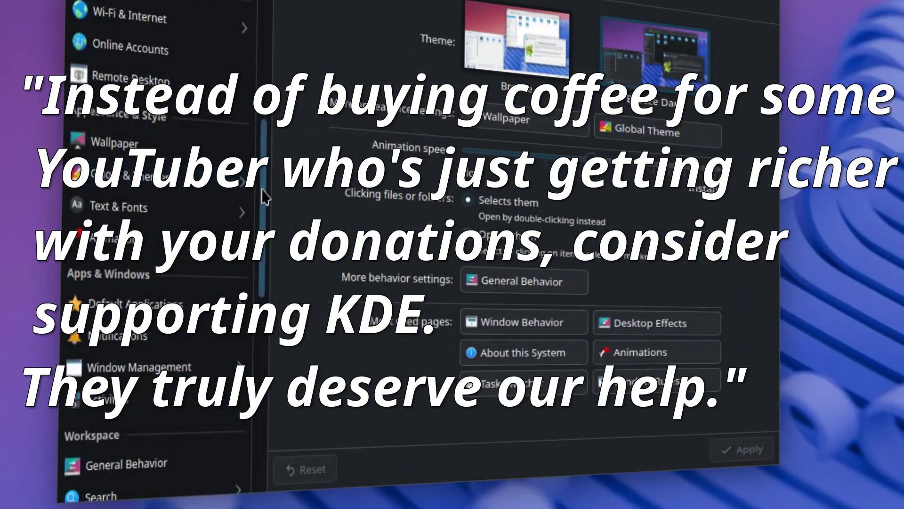
# - Browse the System Settings categories and open the Window Management settings
pyautogui.moveTo(262, 195); pyautogui.dragTo(264, 100)
pyautogui.scroll(-10, 156, 254)
pyautogui.click(141, 262)
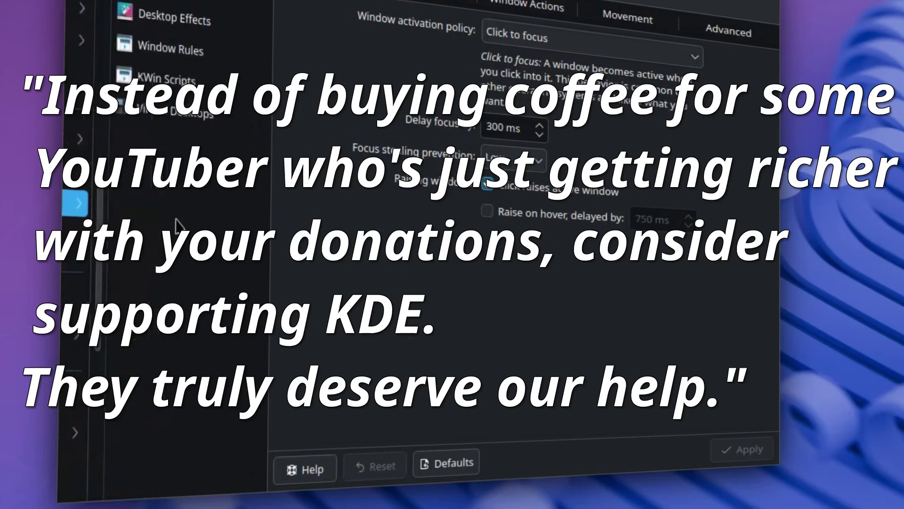
# - View the Window Rules page and look through the Appearance section of the Desktop Effects list
pyautogui.click(181, 44)
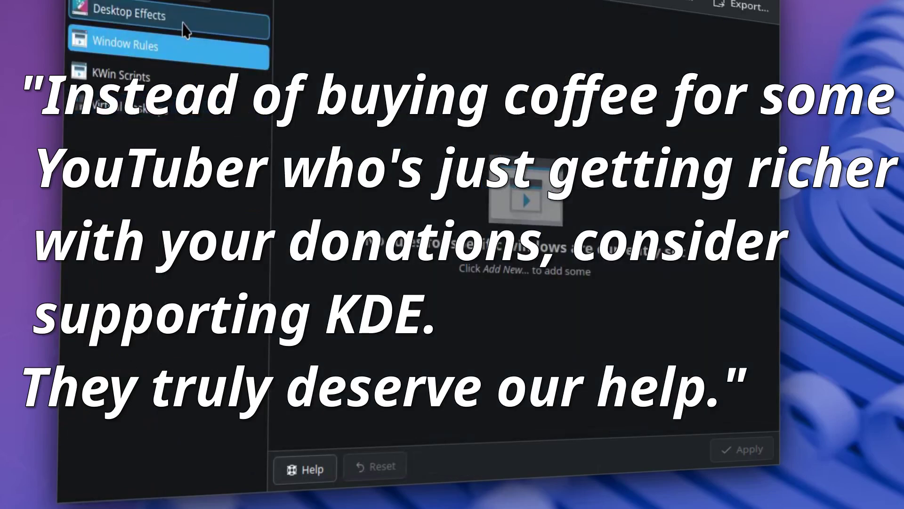
pyautogui.click(184, 29)
pyautogui.scroll(-10, 551, 311)
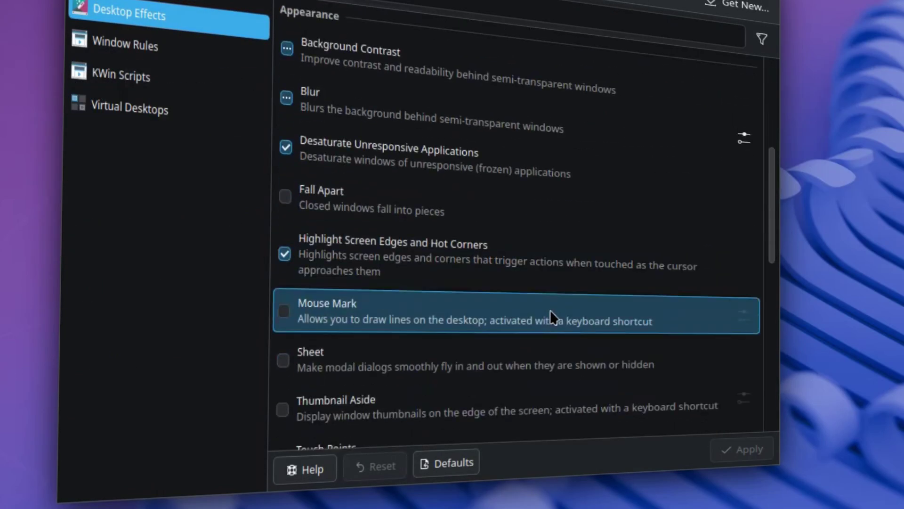
pyautogui.scroll(-3, 550, 313)
pyautogui.scroll(5, 549, 317)
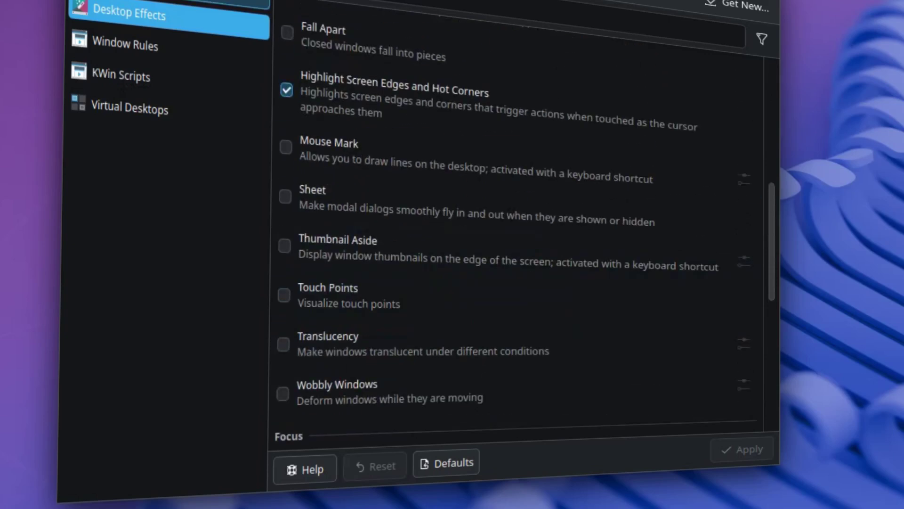
# - In the Animations settings under Appearance & Style, set the window open/close animation to Fade
pyautogui.hotkey('alt', 'Left')
pyautogui.scroll(3, 222, 250)
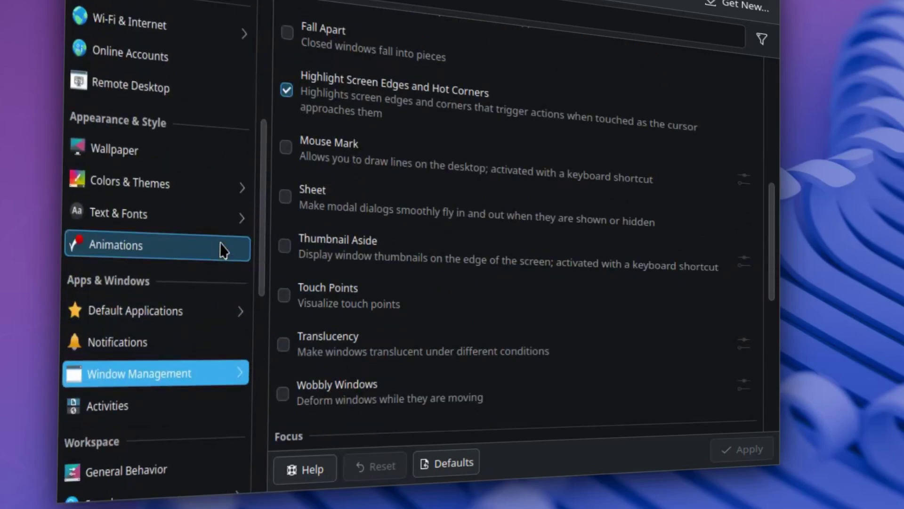
pyautogui.click(186, 243)
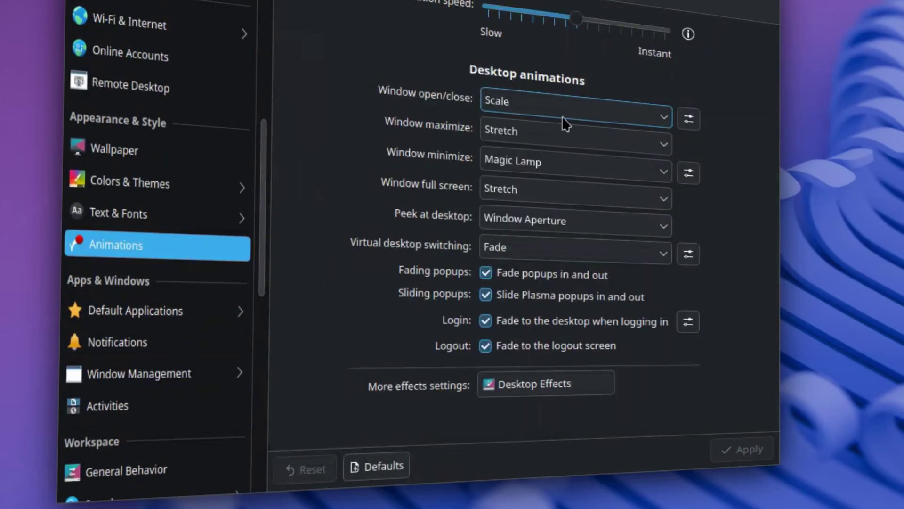
pyautogui.click(606, 115)
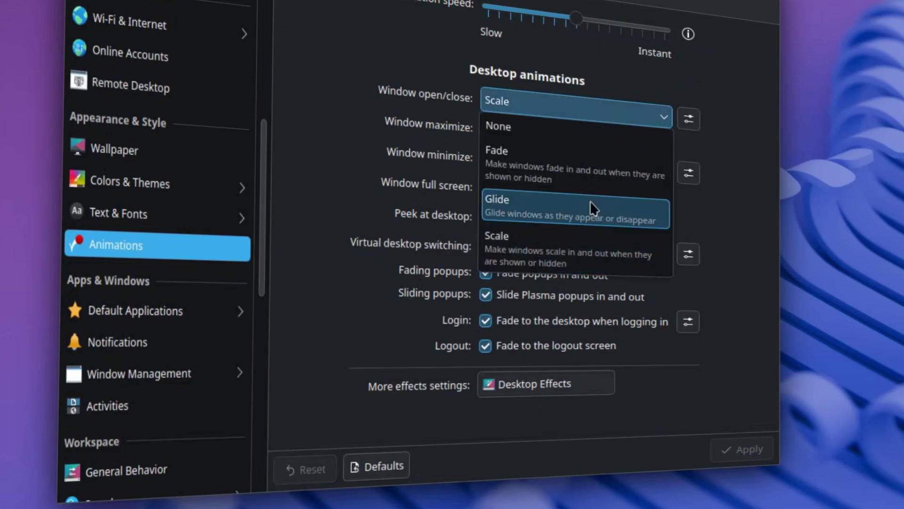
pyautogui.click(588, 172)
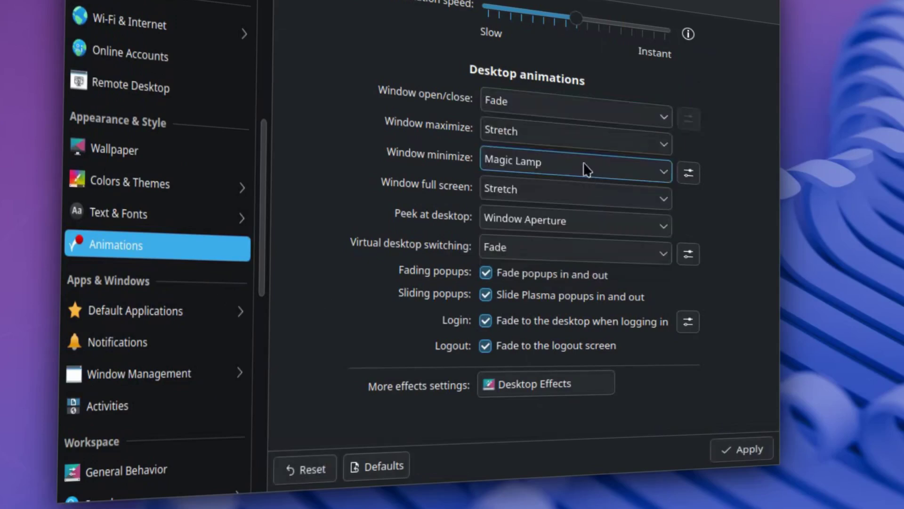
pyautogui.click(563, 149)
pyautogui.click(559, 175)
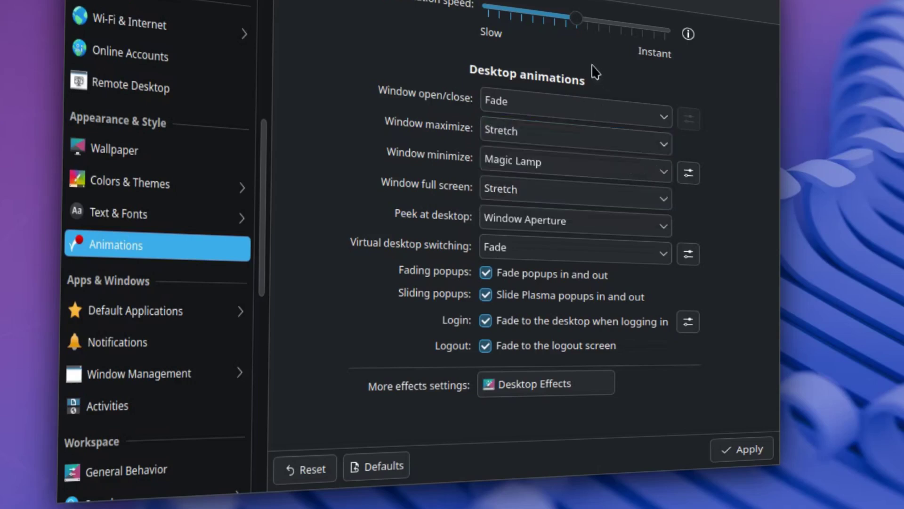
# - Set the window minimize animation to Squash and apply the animation settings
pyautogui.click(549, 158)
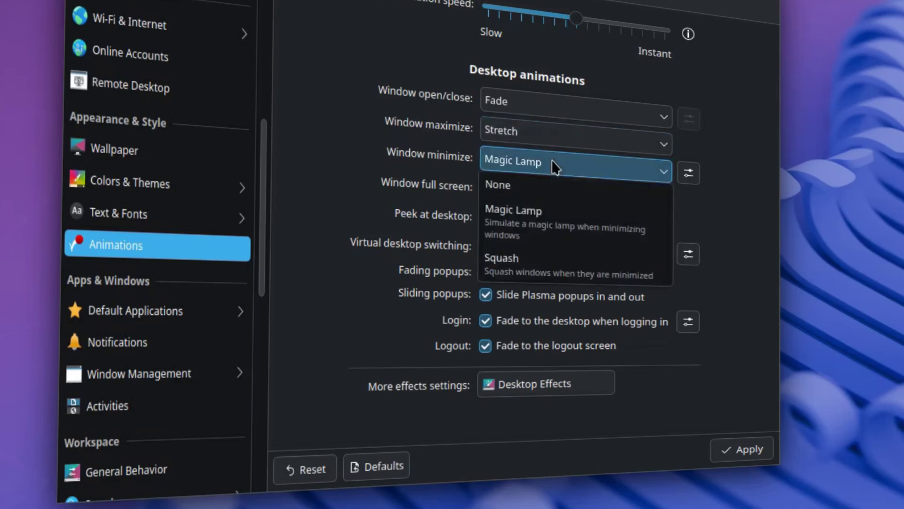
pyautogui.click(545, 255)
pyautogui.click(746, 449)
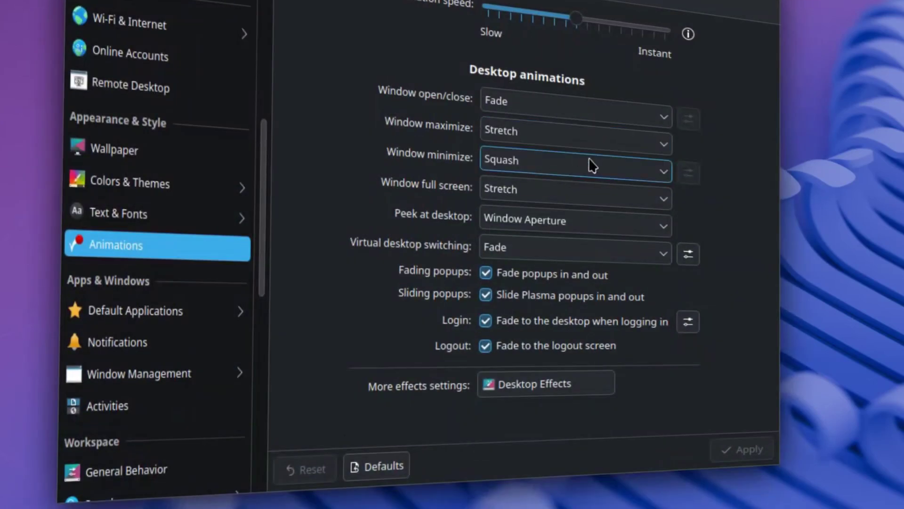
# - Set the window minimize animation to Magic Lamp, apply it, and view the virtual desktop switching animation options
pyautogui.click(588, 159)
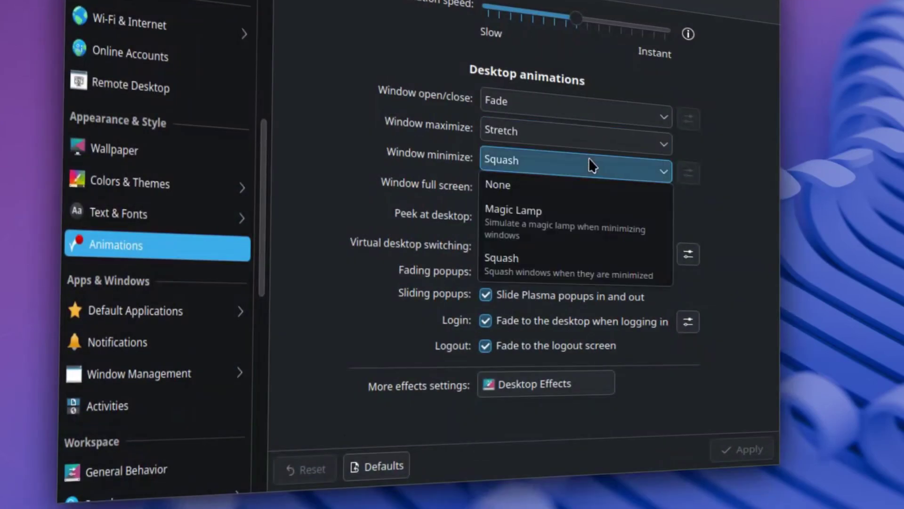
pyautogui.click(548, 221)
pyautogui.click(730, 448)
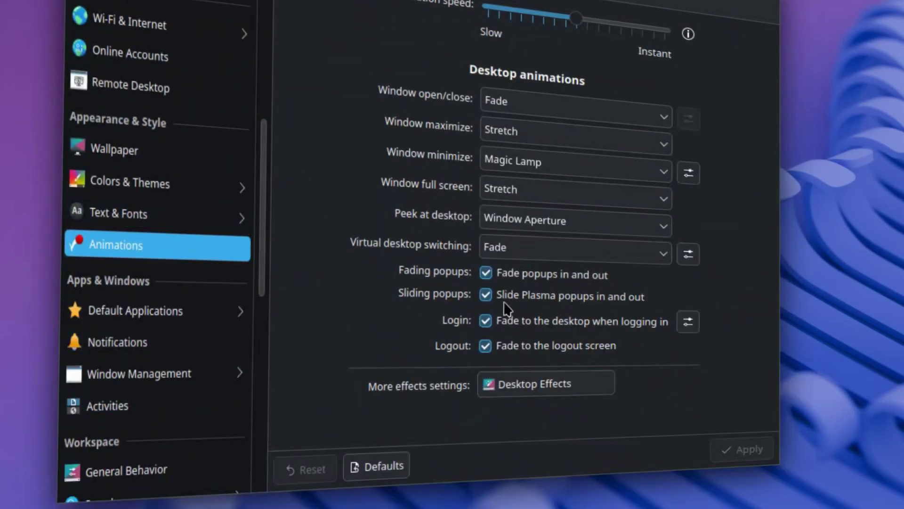
pyautogui.click(539, 250)
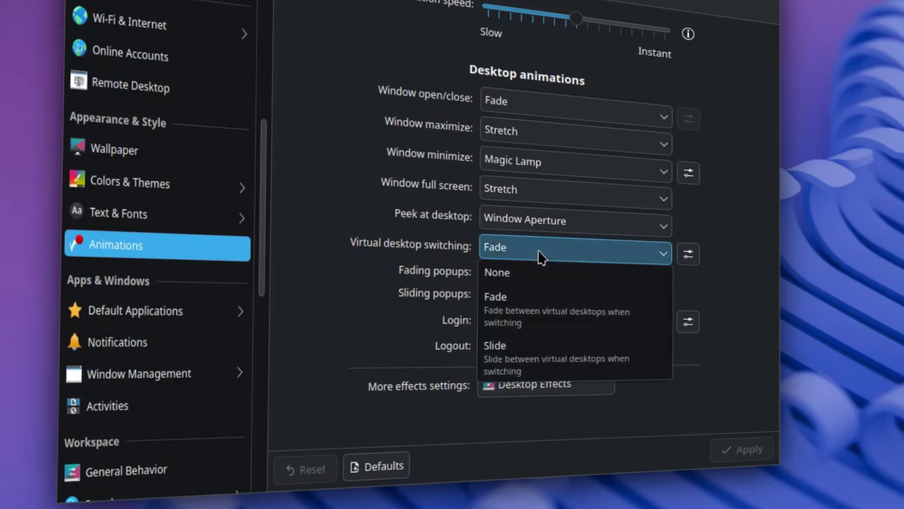
pyautogui.click(378, 178)
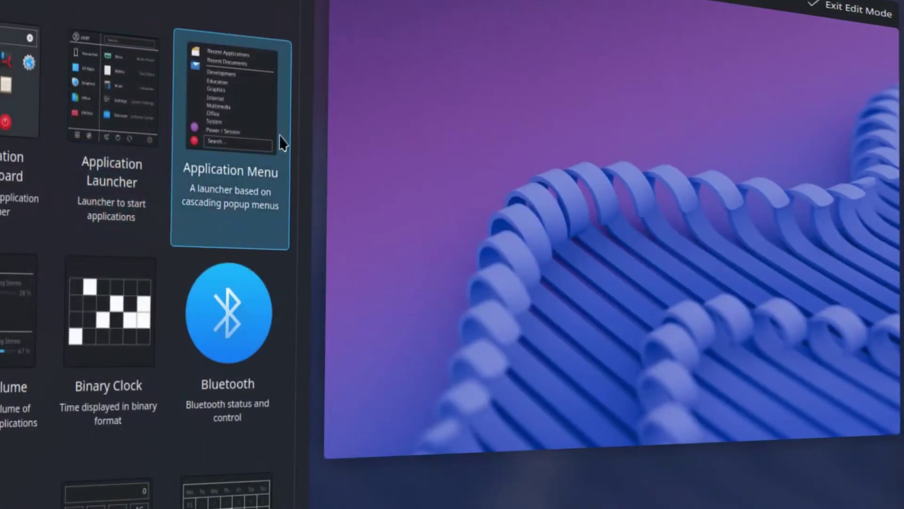
# - Look through the available widgets in the desktop's edit mode and return to the start of the list
pyautogui.scroll(-10, 178, 320)
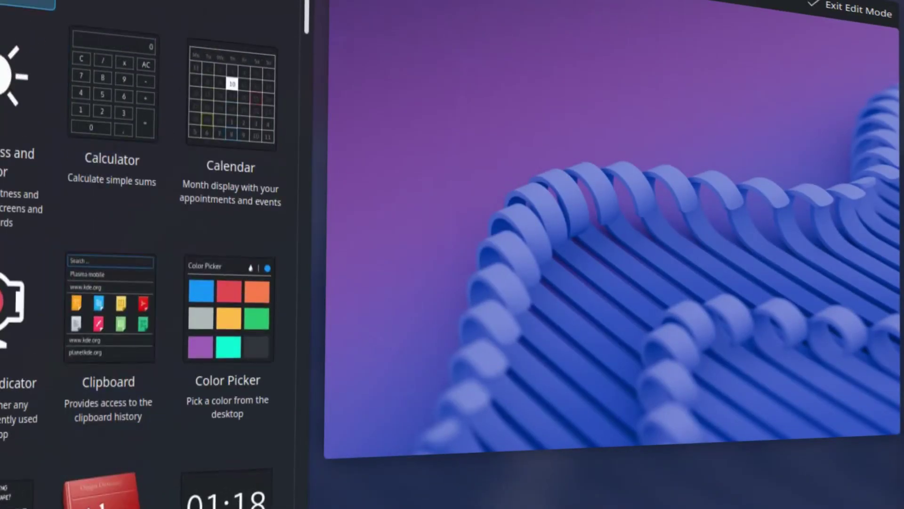
pyautogui.scroll(4, 151, 255)
pyautogui.scroll(3, 150, 255)
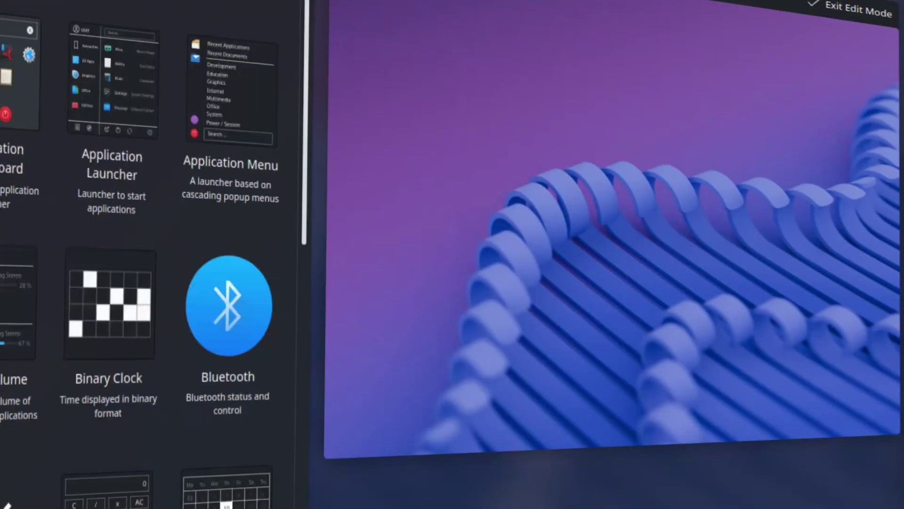